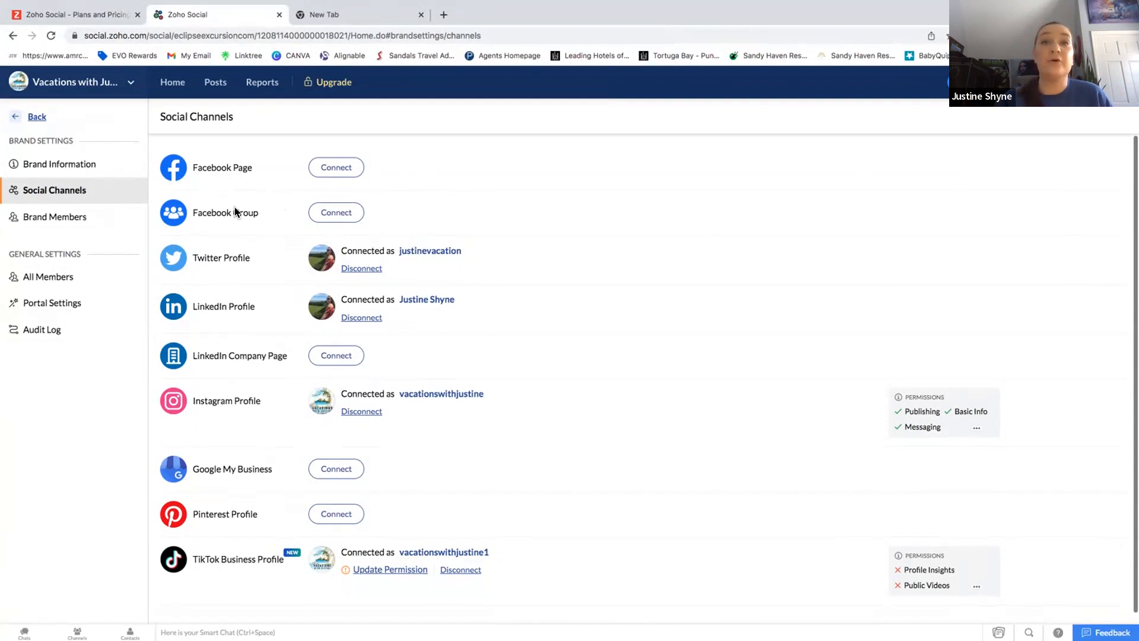
Scroll the Social Channels list: Twitter, LinkedIn, Instagram and TikTok are connected, Facebook is not.
{"action": "scroll", "coordinate": [235, 208], "scroll_direction": "down", "scroll_amount": 1}
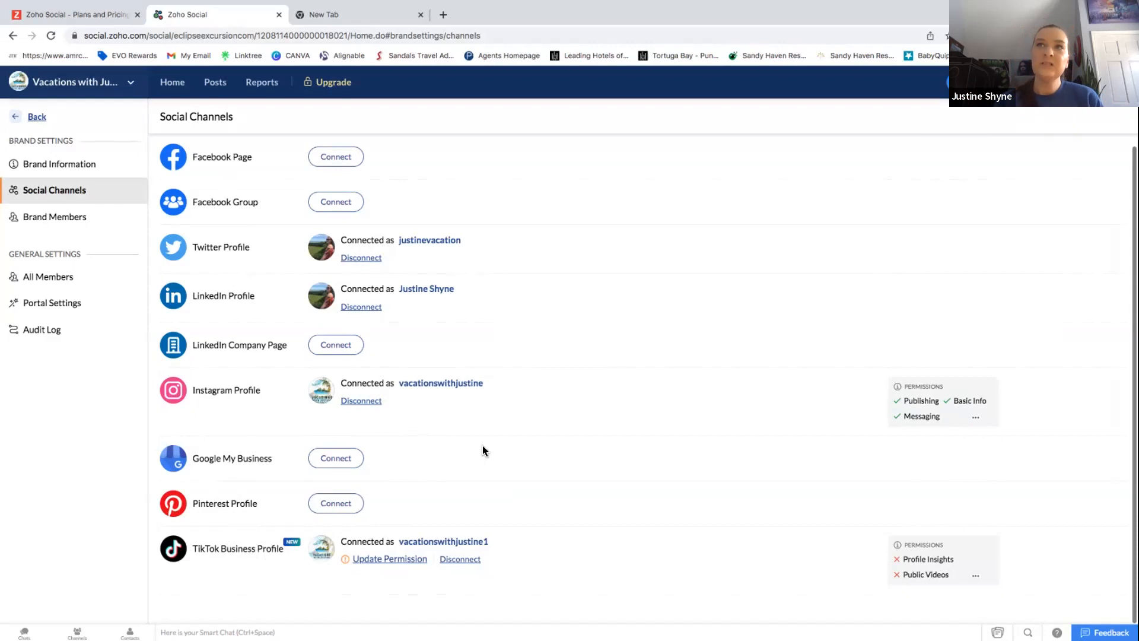
Browse the Plans and Pricing page comparing Standard US$10, Professional US$30 and Premium US$40 plans.
{"action": "left_click", "coordinate": [91, 13]}
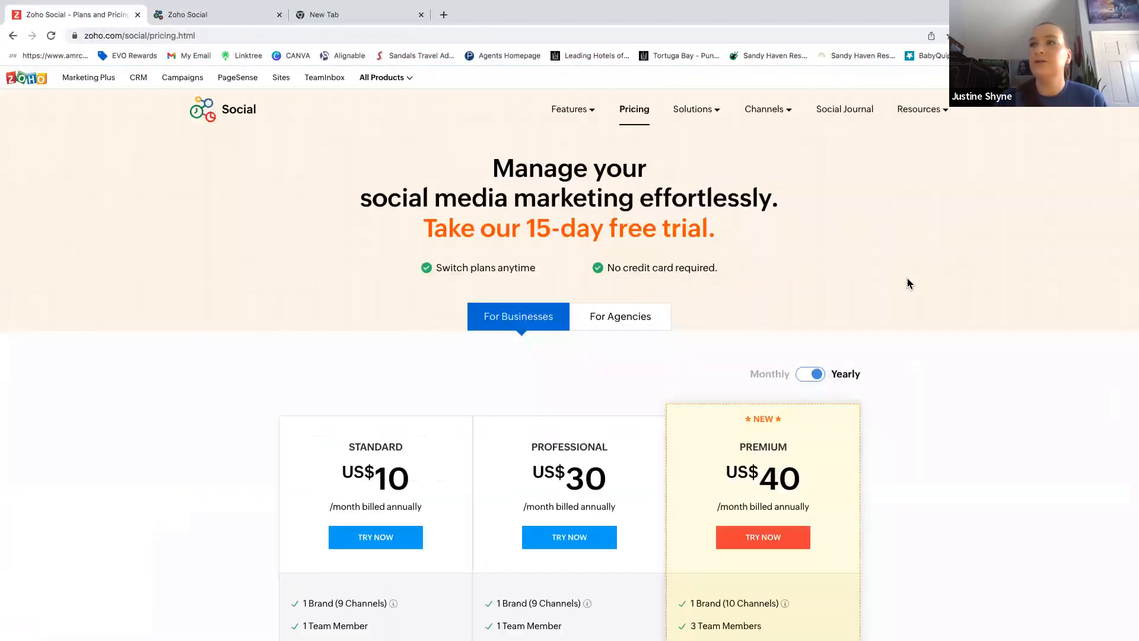
{"action": "scroll", "coordinate": [909, 283], "scroll_direction": "down", "scroll_amount": 5}
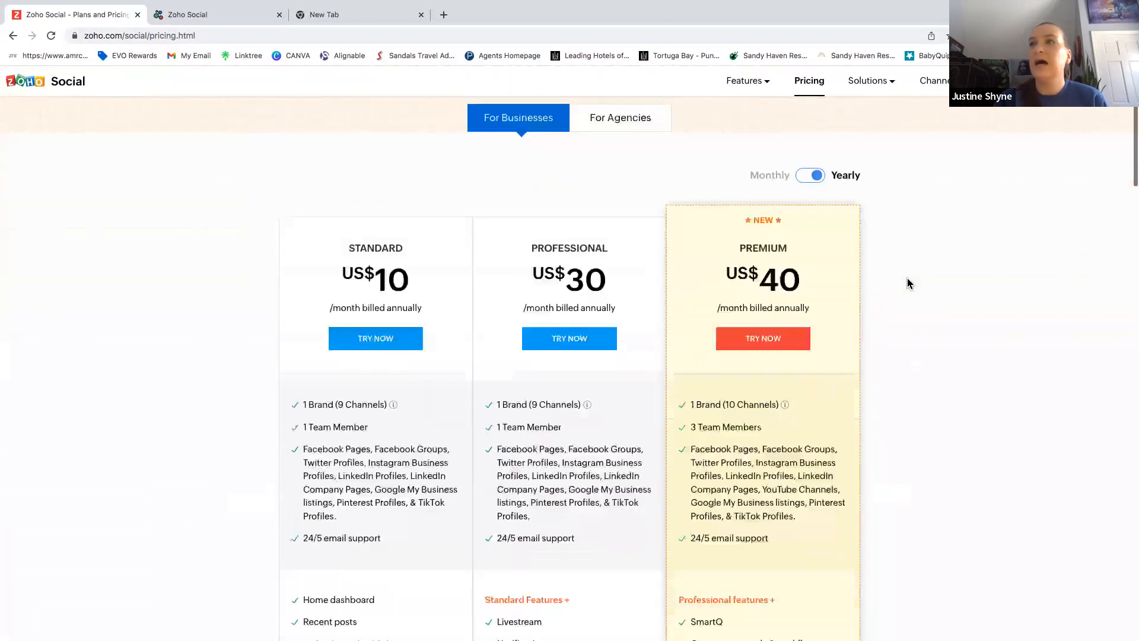
{"action": "scroll", "coordinate": [909, 282], "scroll_direction": "down", "scroll_amount": 2}
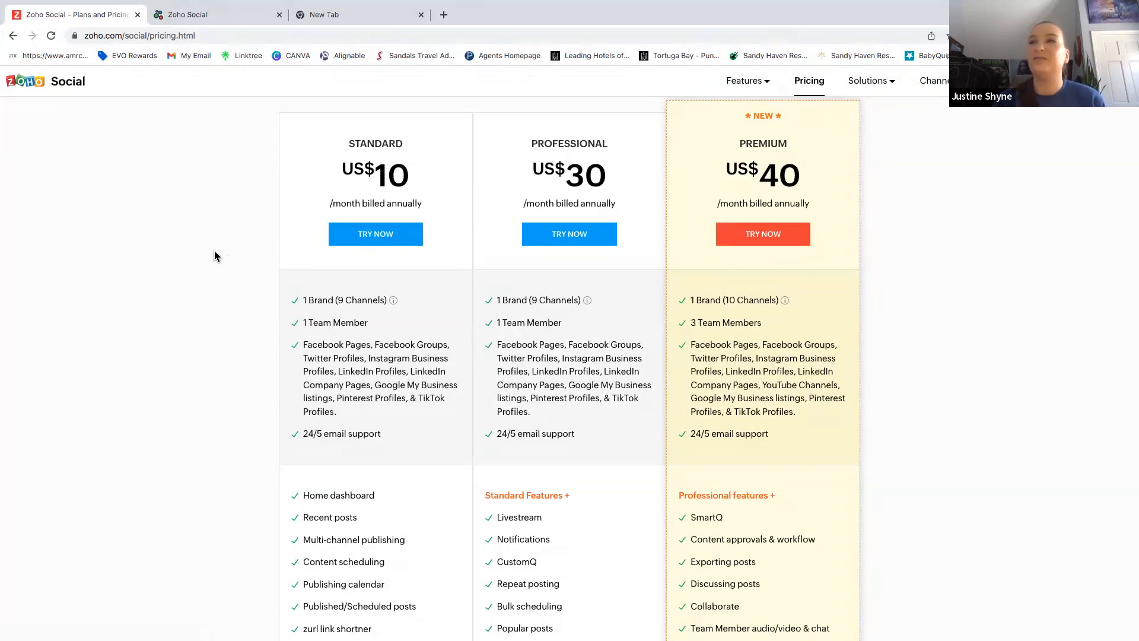
{"action": "scroll", "coordinate": [215, 255], "scroll_direction": "down", "scroll_amount": 3}
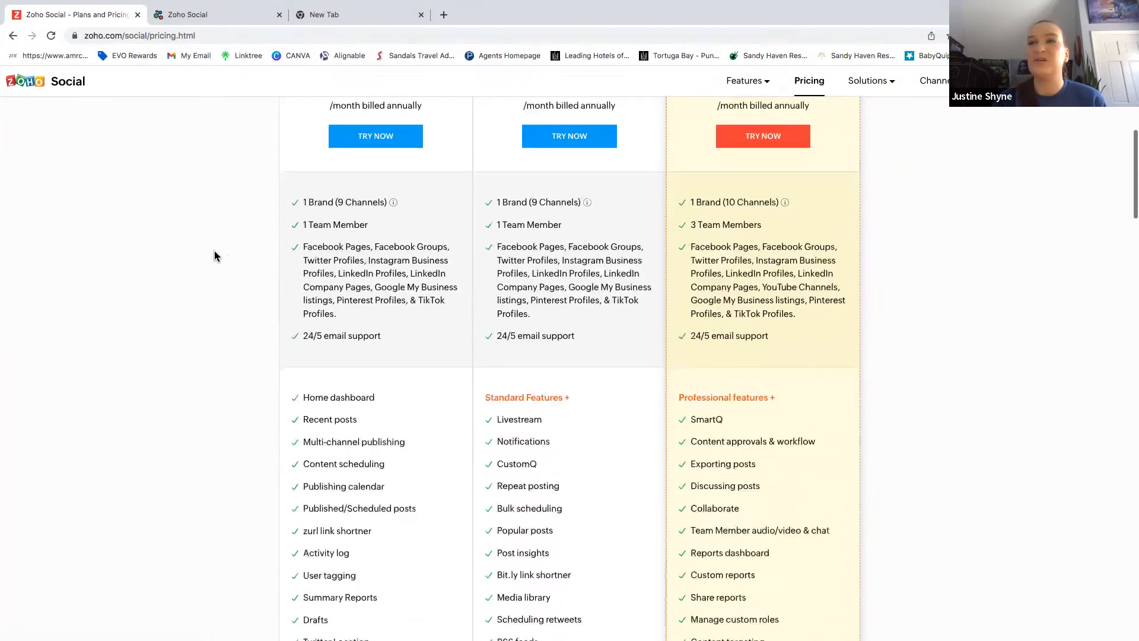
{"action": "scroll", "coordinate": [215, 255], "scroll_direction": "up", "scroll_amount": 3}
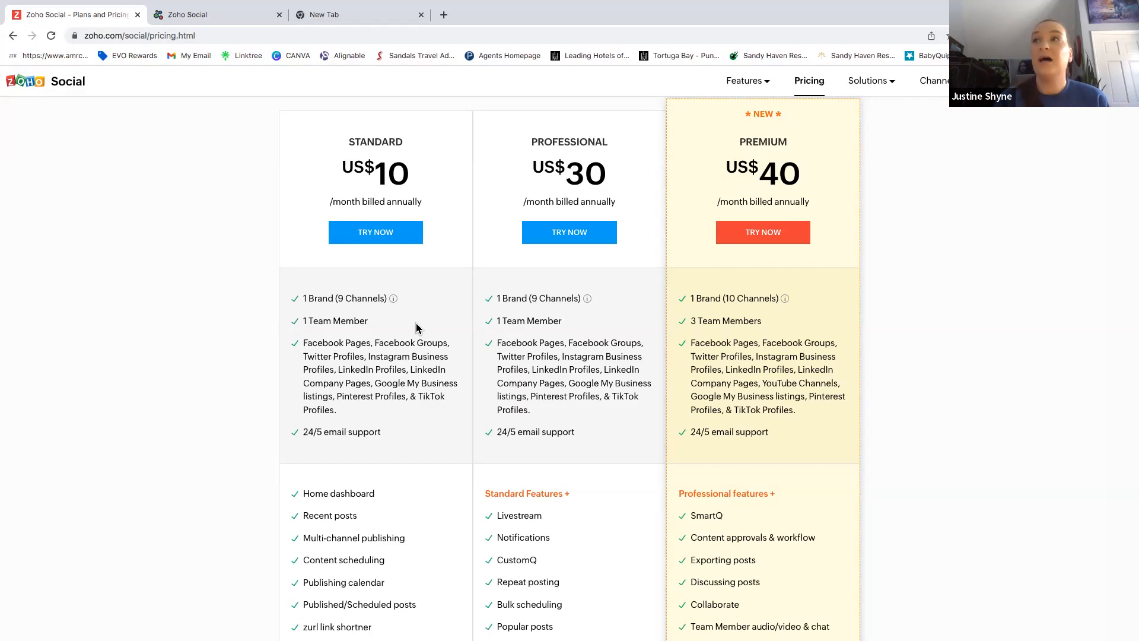
{"action": "scroll", "coordinate": [416, 328], "scroll_direction": "down", "scroll_amount": 1}
{"action": "scroll", "coordinate": [416, 328], "scroll_direction": "down", "scroll_amount": 5}
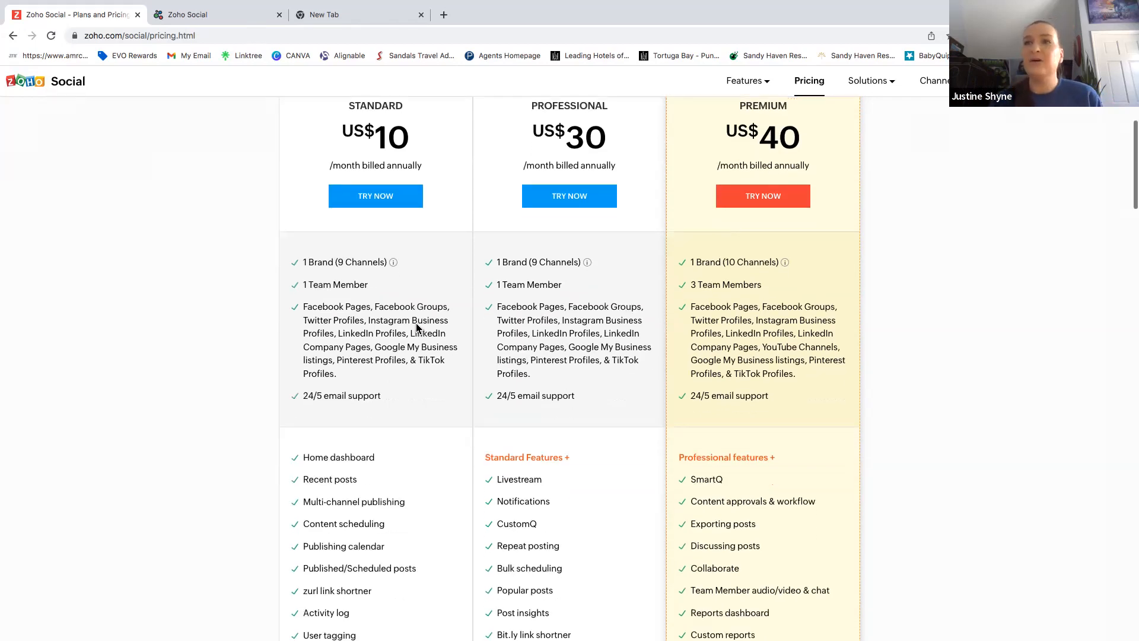
{"action": "scroll", "coordinate": [416, 328], "scroll_direction": "down", "scroll_amount": 2}
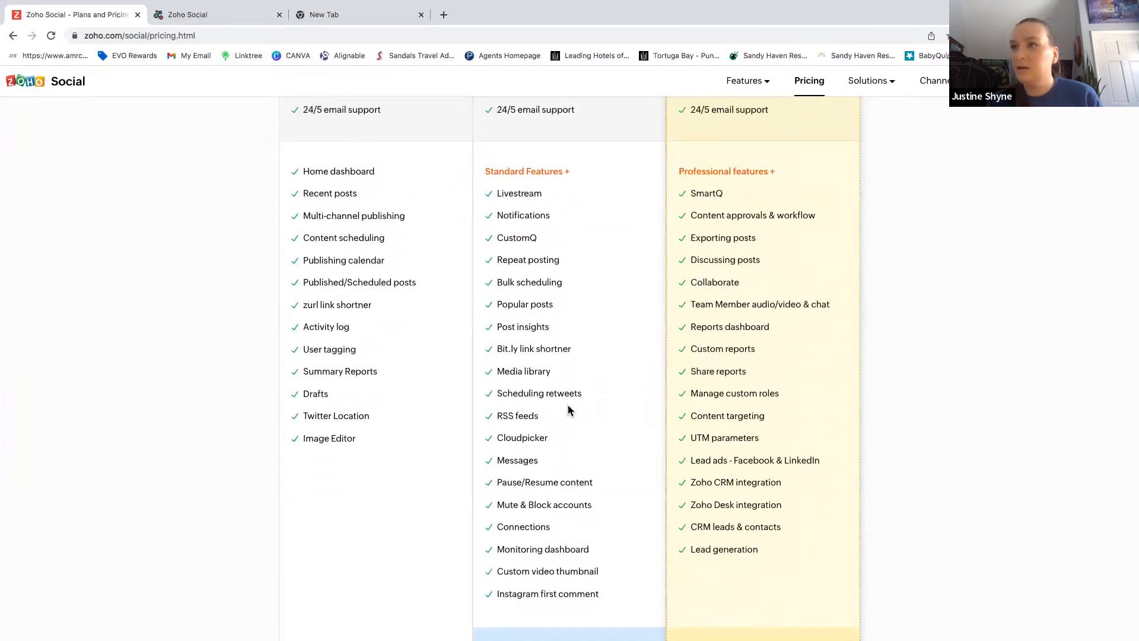
{"action": "scroll", "coordinate": [565, 480], "scroll_direction": "down", "scroll_amount": 5}
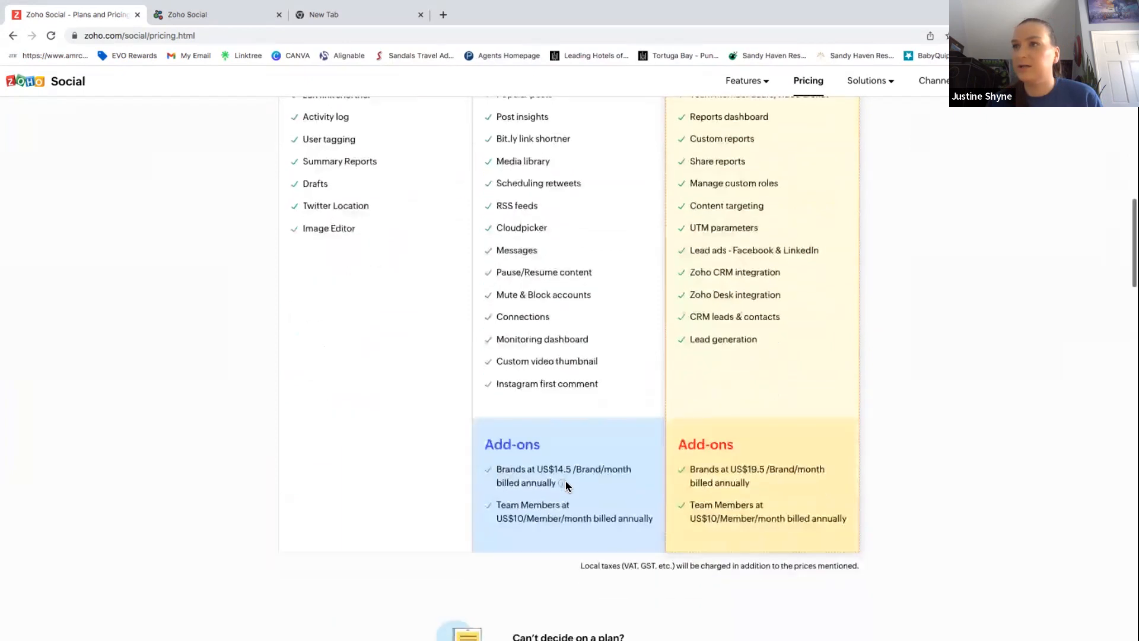
{"action": "scroll", "coordinate": [564, 481], "scroll_direction": "up", "scroll_amount": 4}
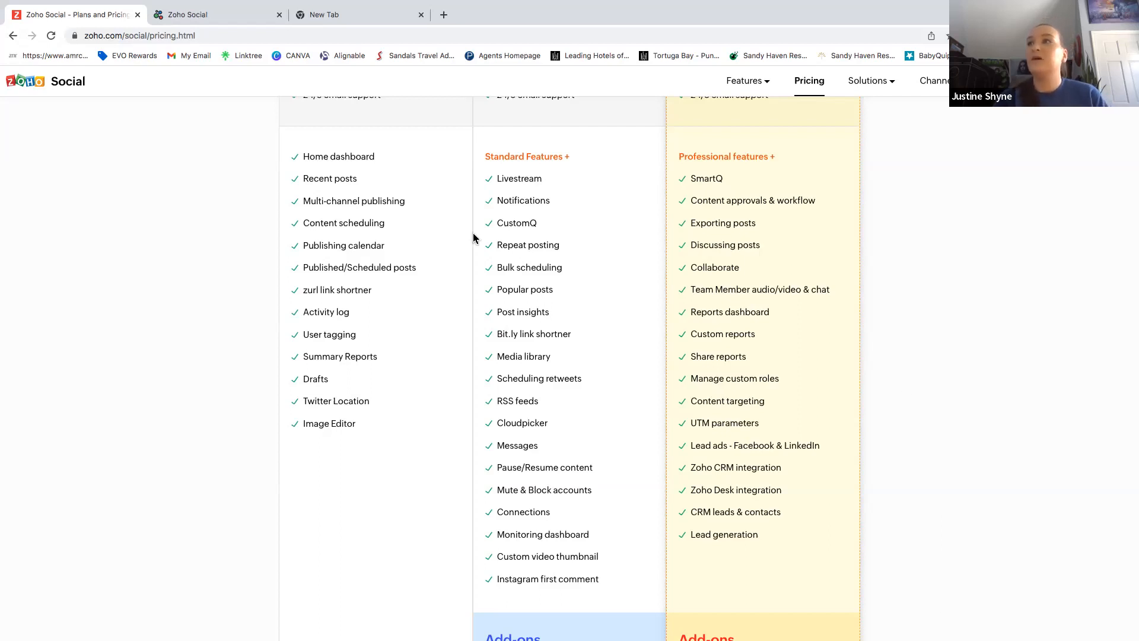
{"action": "scroll", "coordinate": [173, 267], "scroll_direction": "up", "scroll_amount": 10}
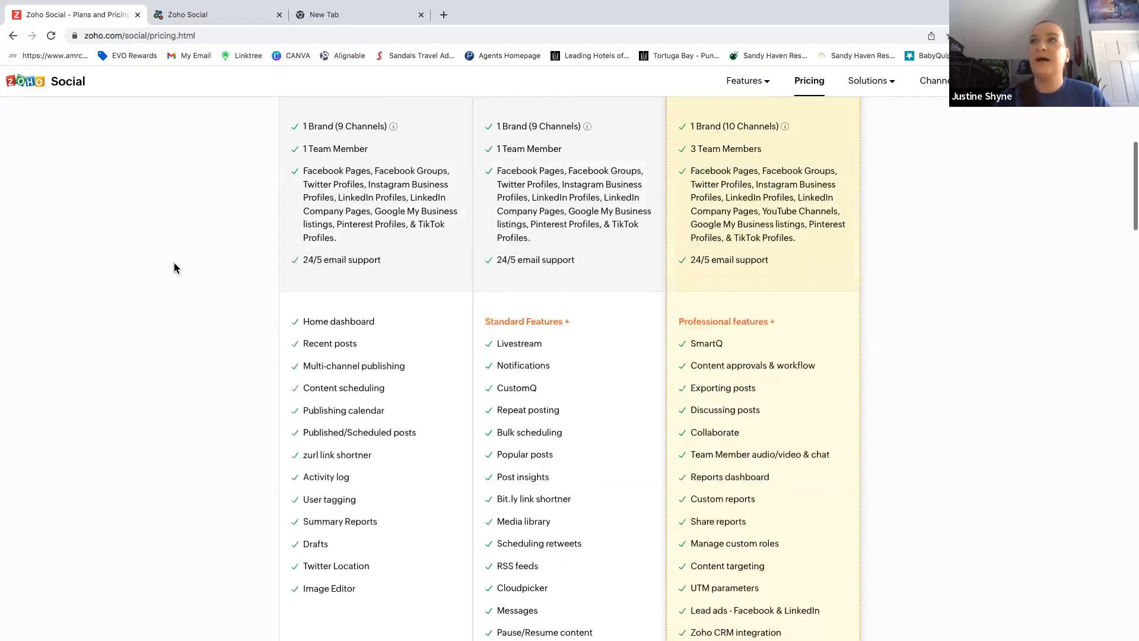
{"action": "scroll", "coordinate": [174, 268], "scroll_direction": "up", "scroll_amount": 2}
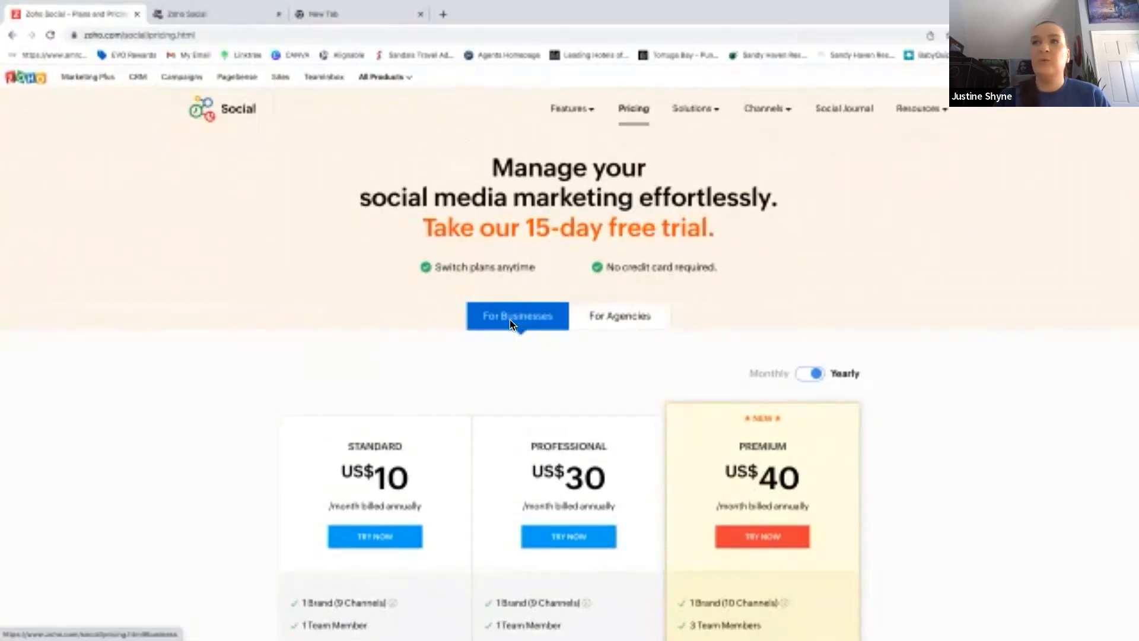
{"action": "left_click", "coordinate": [611, 323]}
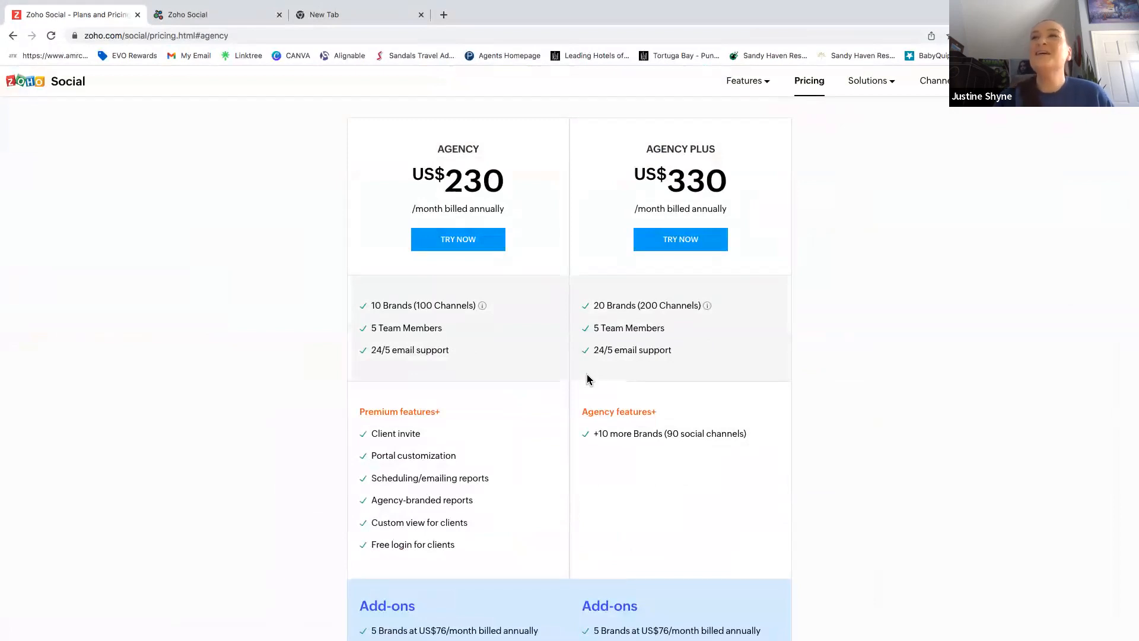
{"action": "scroll", "coordinate": [581, 367], "scroll_direction": "up", "scroll_amount": 4}
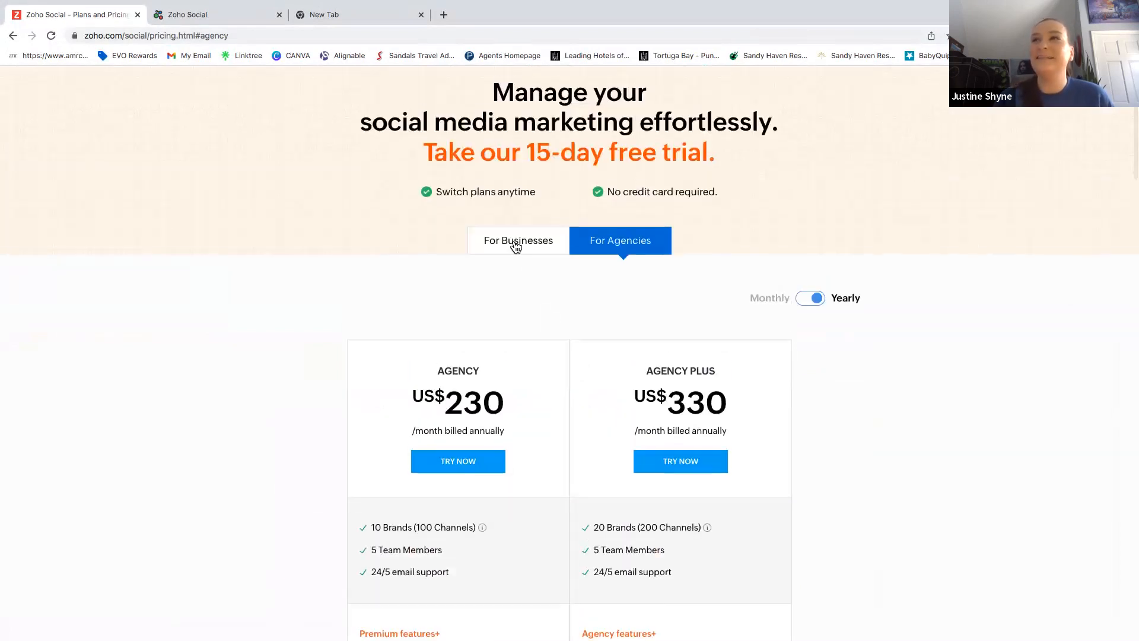
{"action": "left_click", "coordinate": [516, 247]}
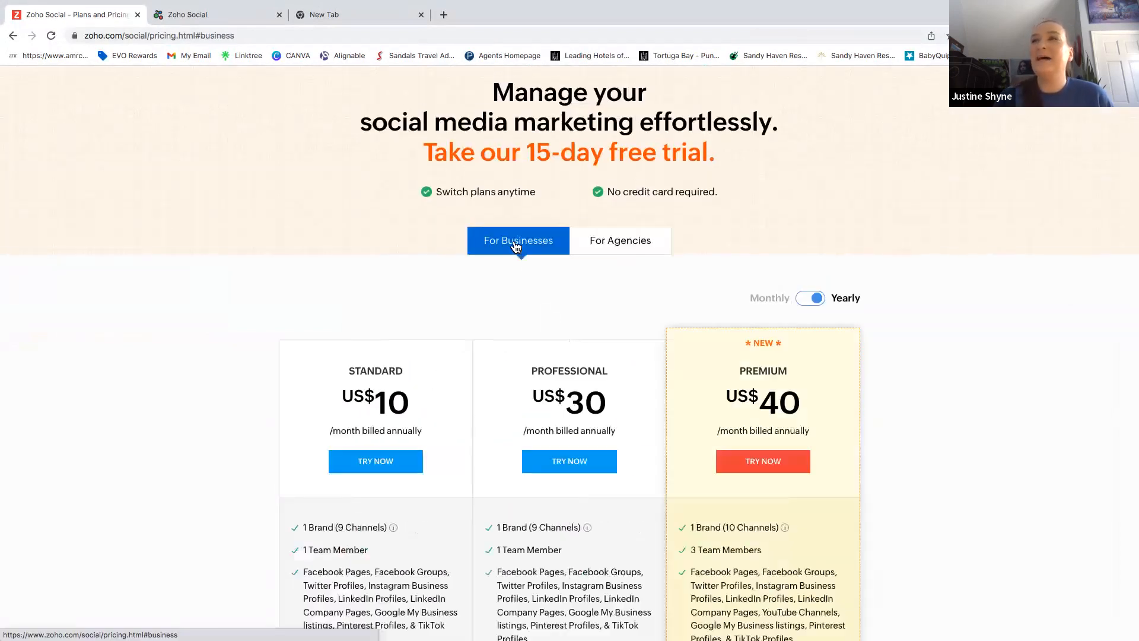
{"action": "left_click", "coordinate": [822, 299]}
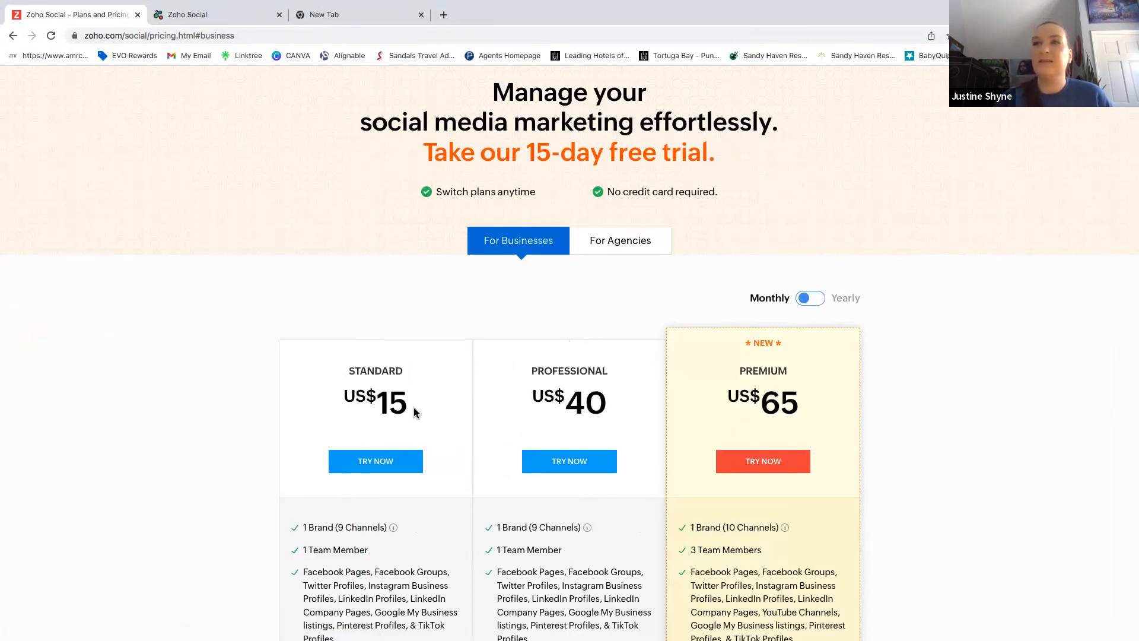
{"action": "left_click", "coordinate": [805, 299]}
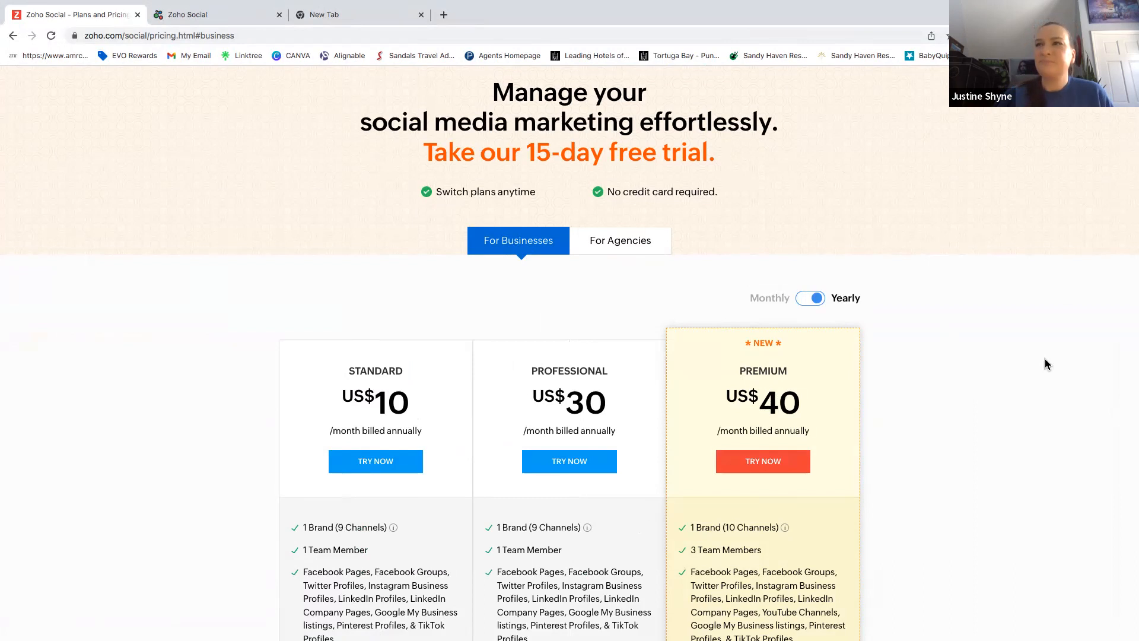
{"action": "scroll", "coordinate": [1045, 360], "scroll_direction": "up", "scroll_amount": 2}
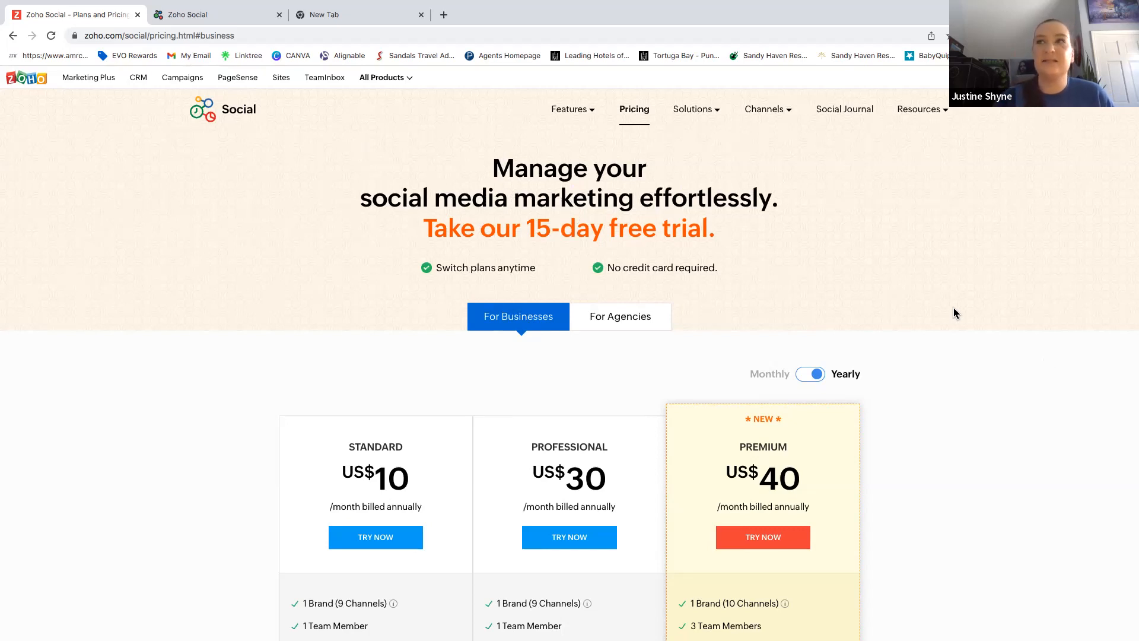
{"action": "scroll", "coordinate": [355, 320], "scroll_direction": "down", "scroll_amount": 2}
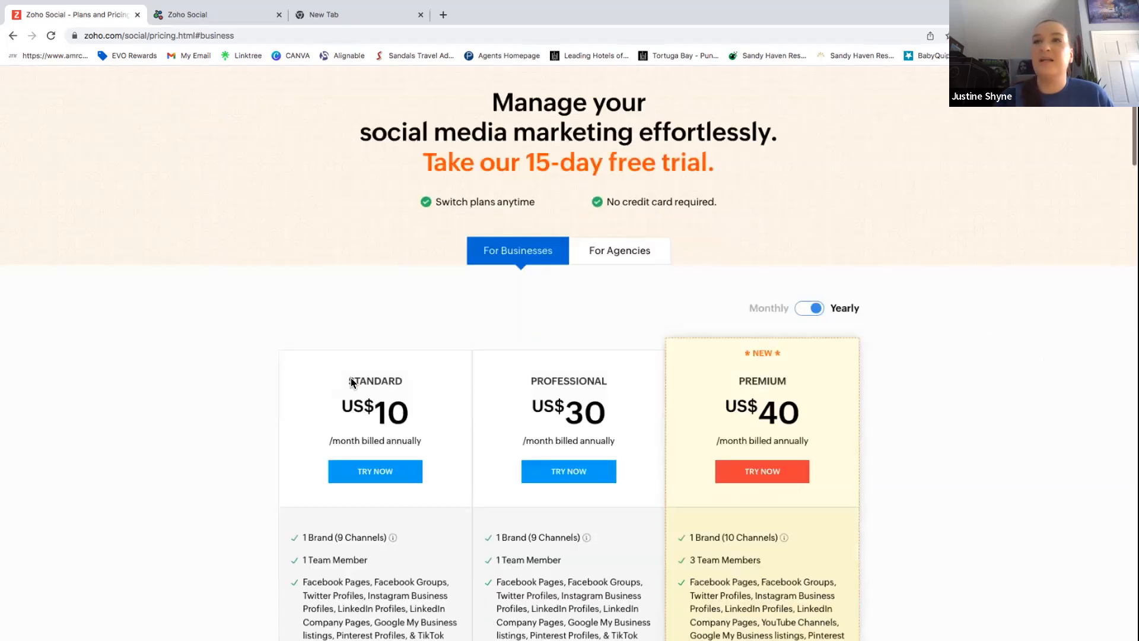
{"action": "scroll", "coordinate": [353, 380], "scroll_direction": "down", "scroll_amount": 1}
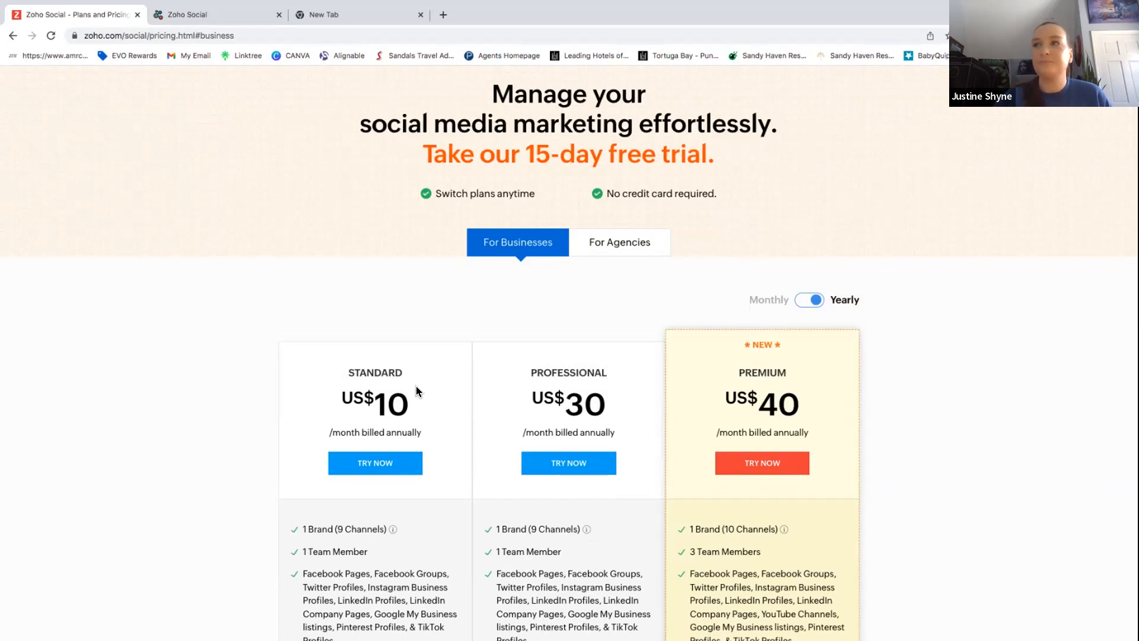
Return to the Zoho Social tab and go to the Home dashboard.
{"action": "left_click", "coordinate": [199, 14]}
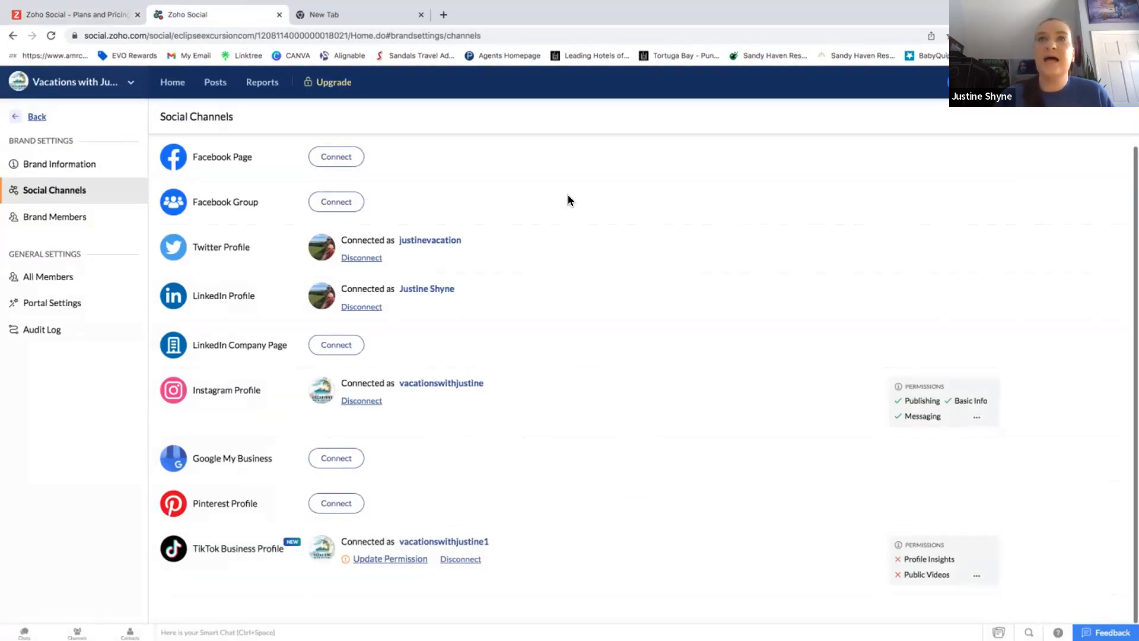
{"action": "left_click", "coordinate": [74, 82]}
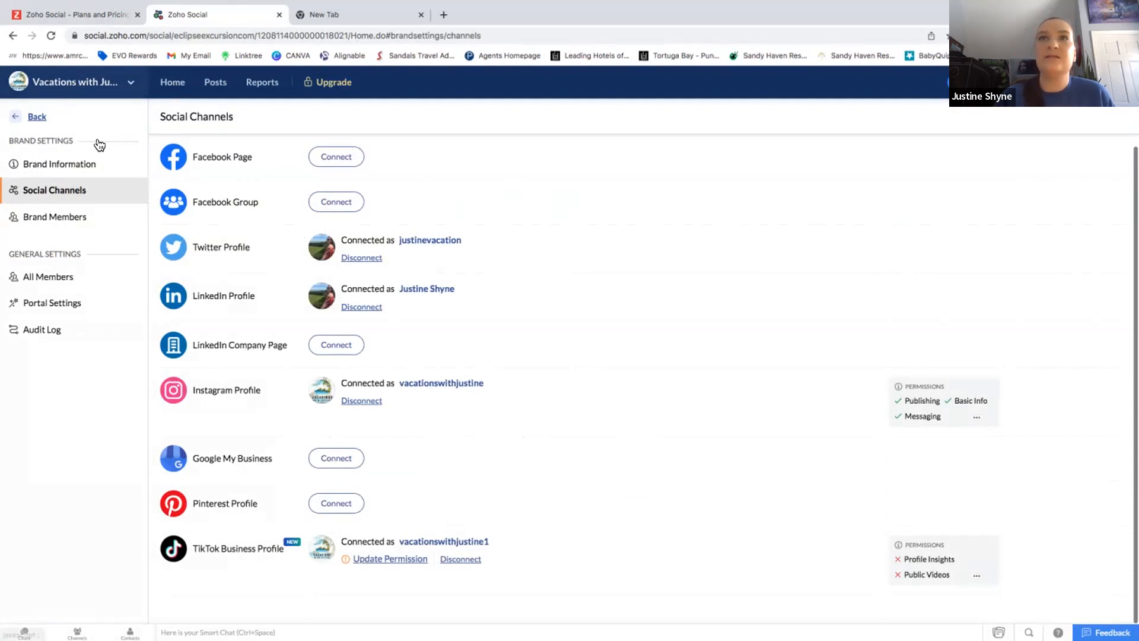
{"action": "left_click", "coordinate": [35, 118]}
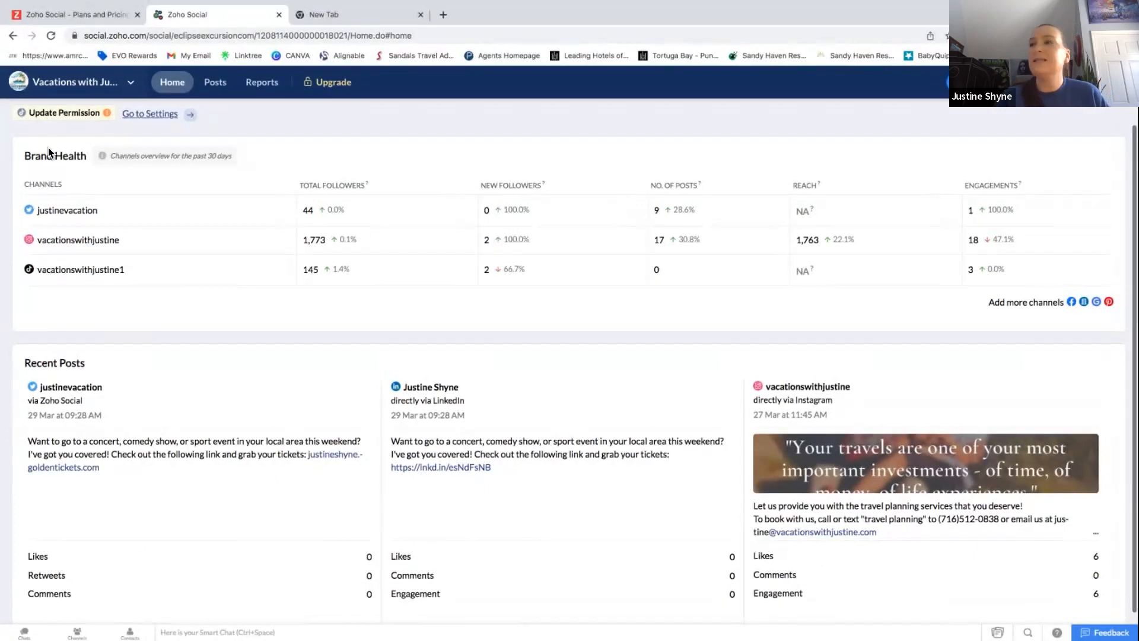
In the brand's settings, view Brand Information and Brand Members, then return to Social Channels.
{"action": "left_click", "coordinate": [90, 87]}
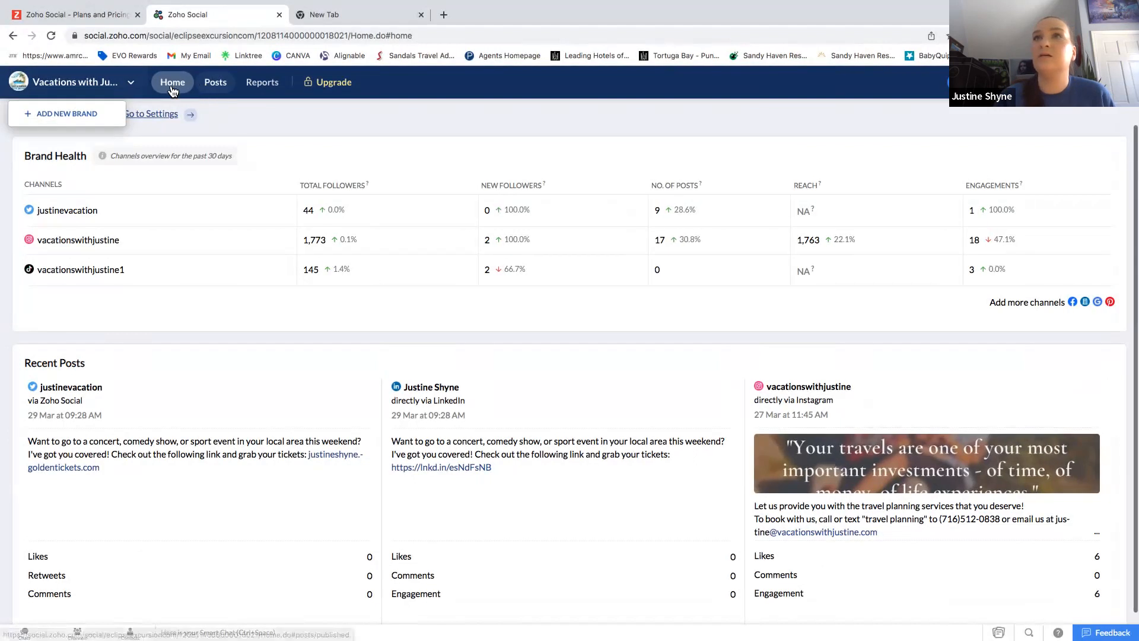
{"action": "left_click", "coordinate": [135, 117]}
{"action": "left_click", "coordinate": [135, 117]}
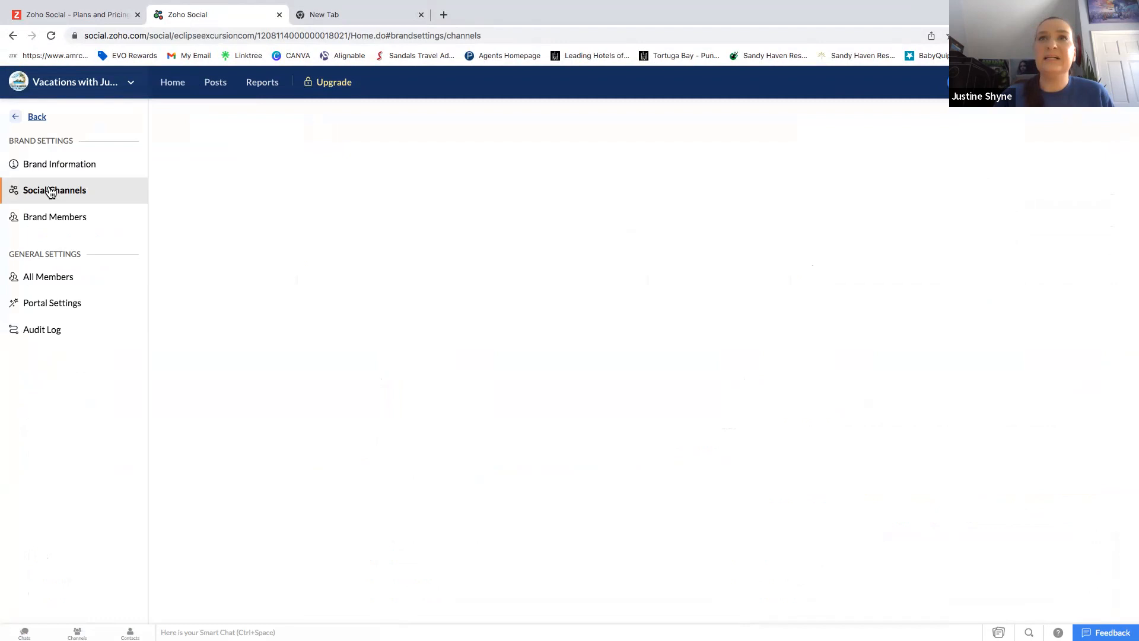
{"action": "scroll", "coordinate": [455, 470], "scroll_direction": "up", "scroll_amount": 1}
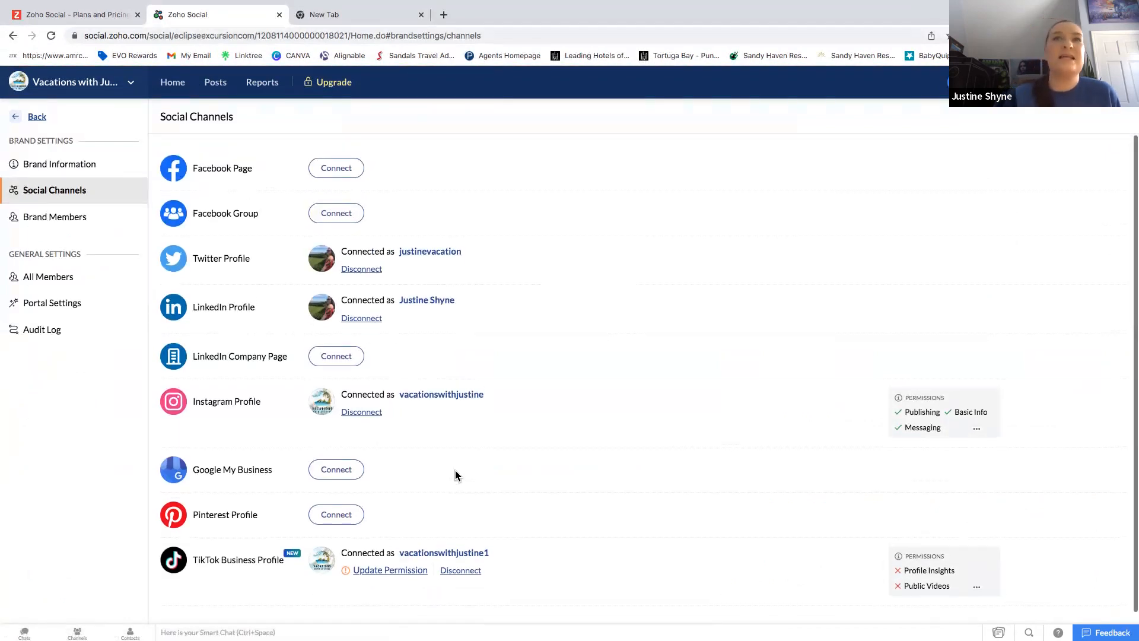
{"action": "left_click", "coordinate": [60, 170]}
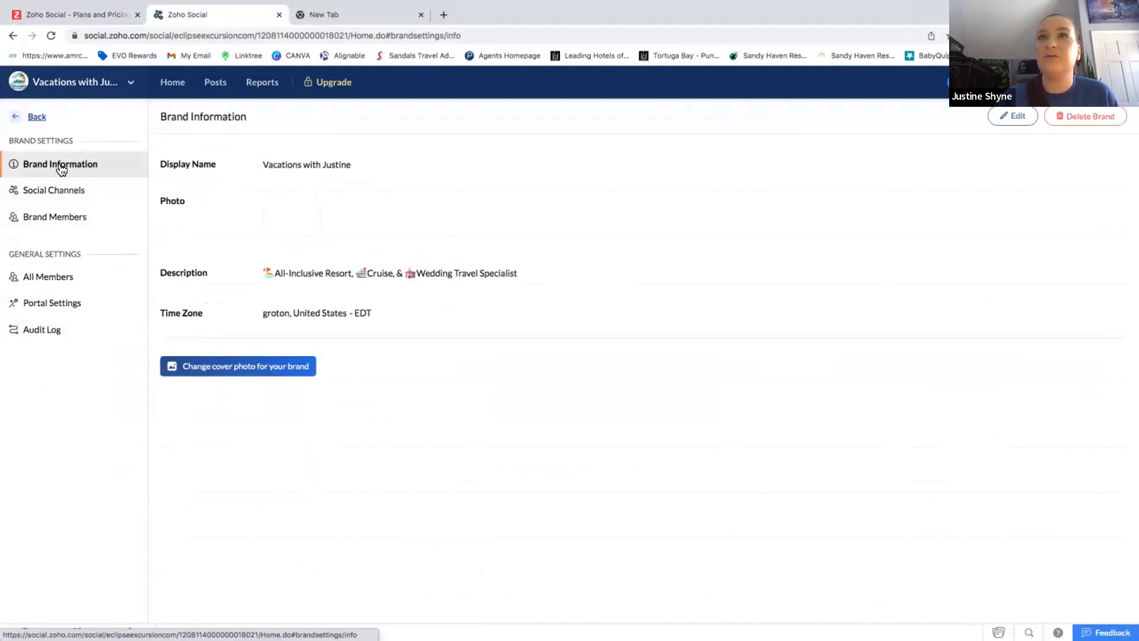
{"action": "left_click", "coordinate": [54, 229]}
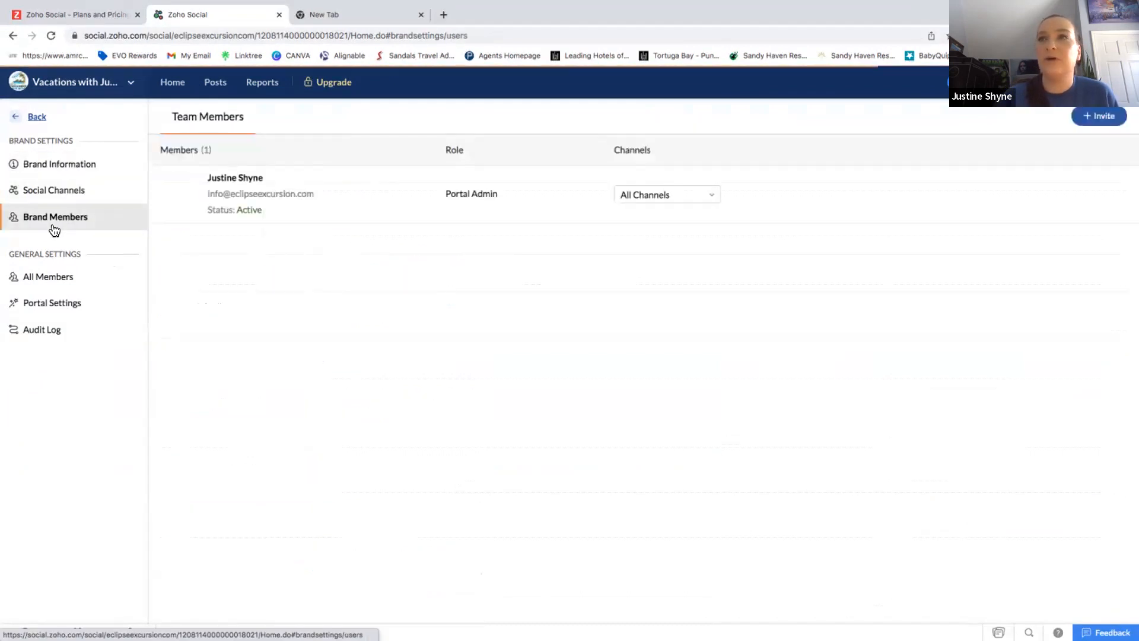
{"action": "left_click", "coordinate": [42, 190]}
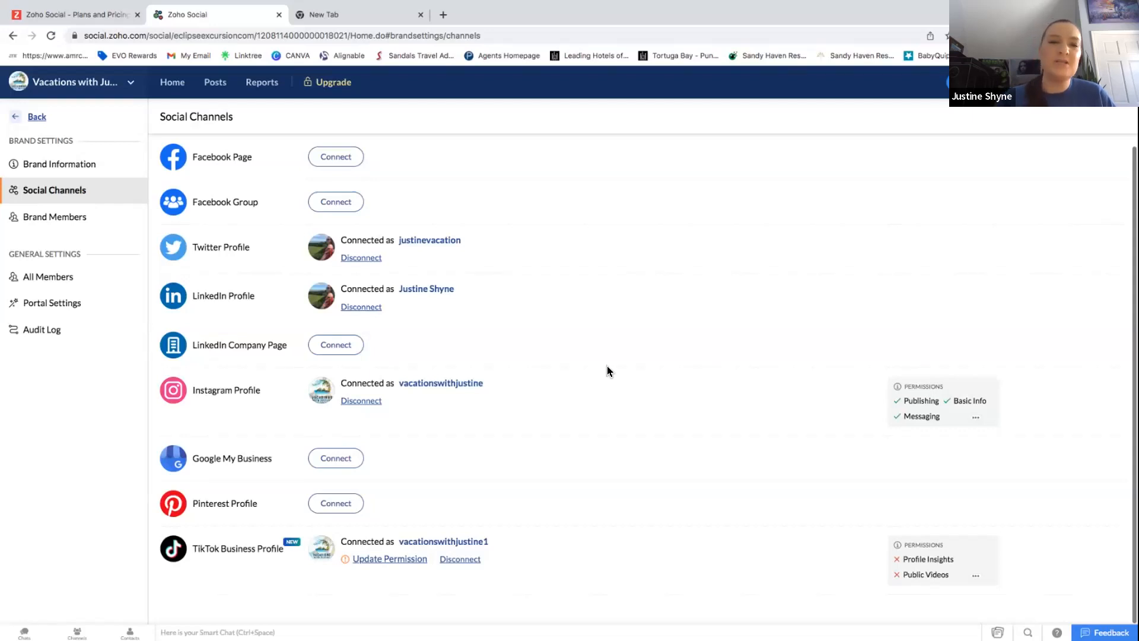
Connect the Vacations with Justine Facebook page after re-entering the Facebook account password.
{"action": "left_click", "coordinate": [331, 157]}
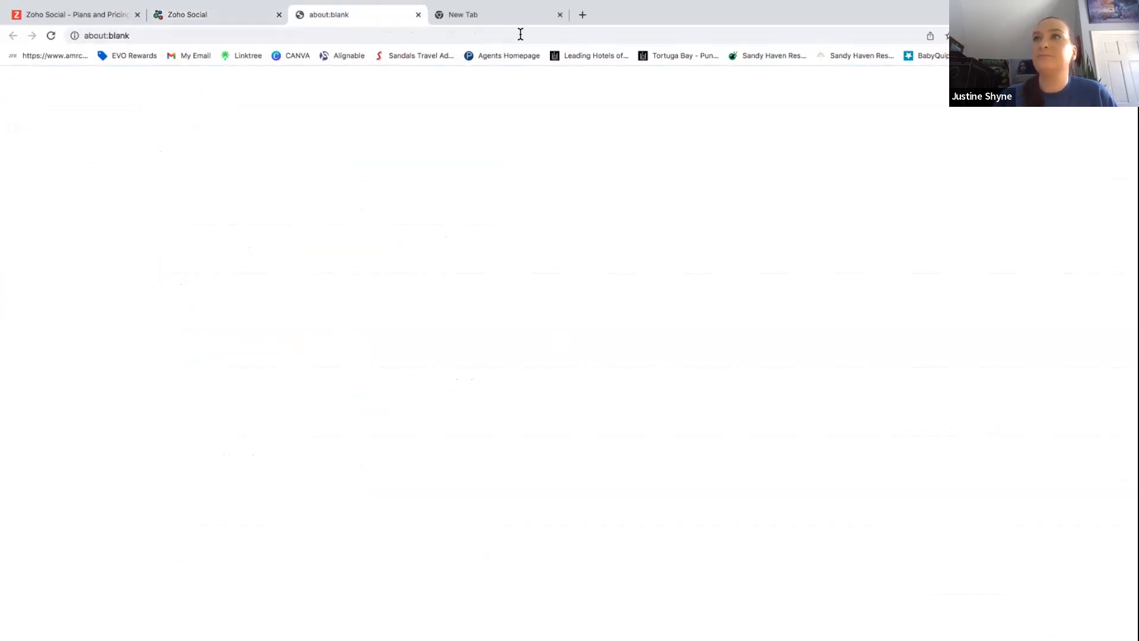
{"action": "left_click", "coordinate": [561, 16]}
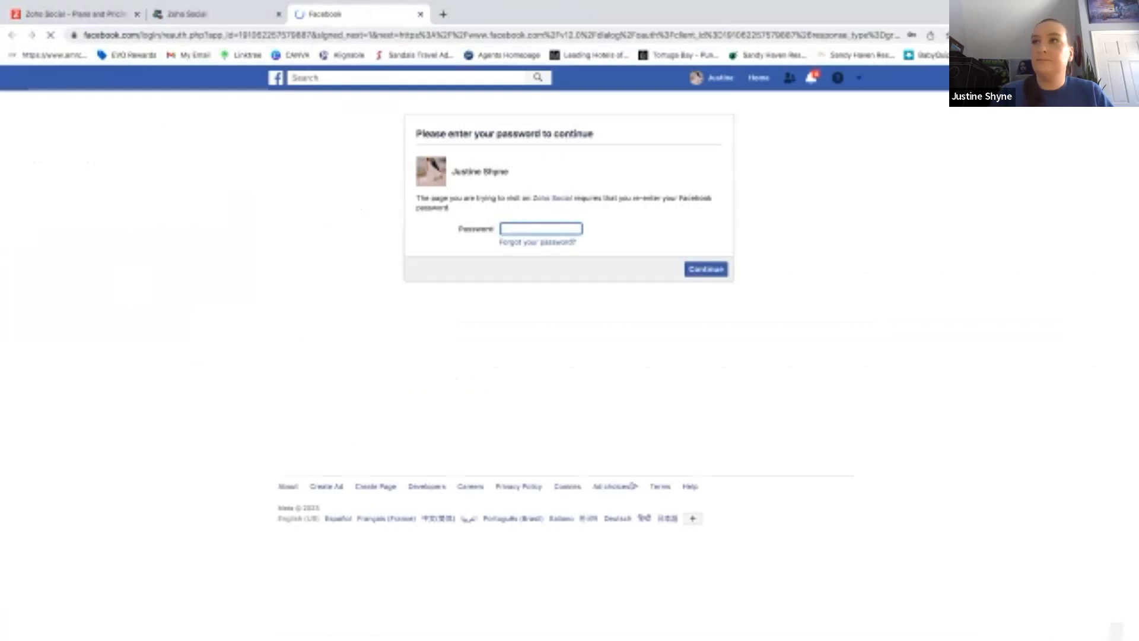
{"action": "type", "text": "••••••••••••••••"}
{"action": "left_click", "coordinate": [700, 273]}
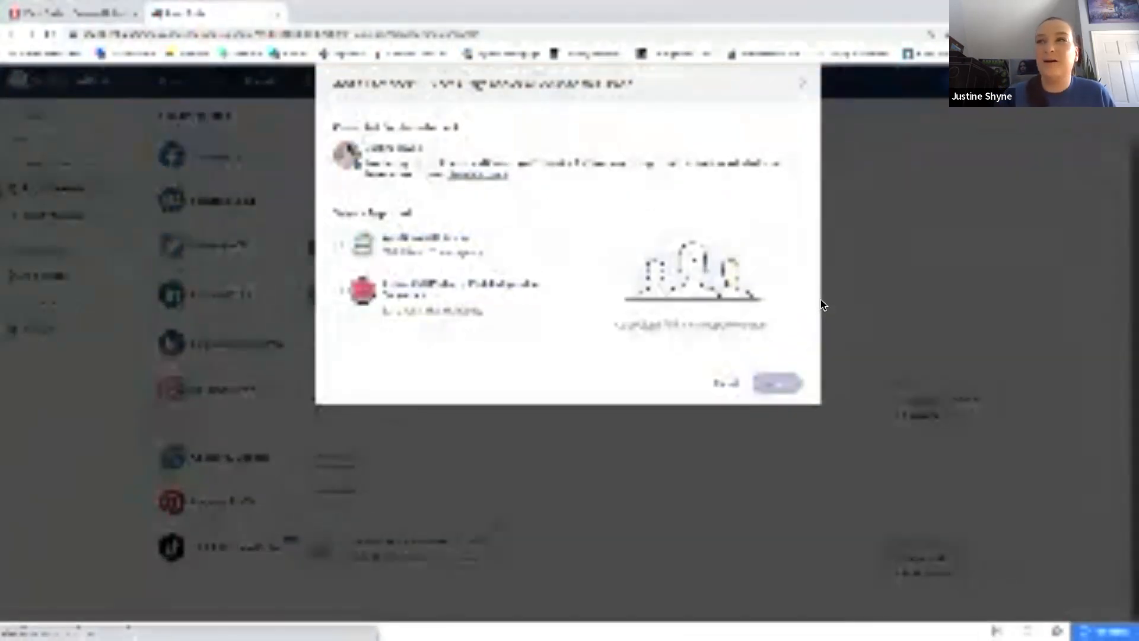
{"action": "left_click", "coordinate": [338, 248]}
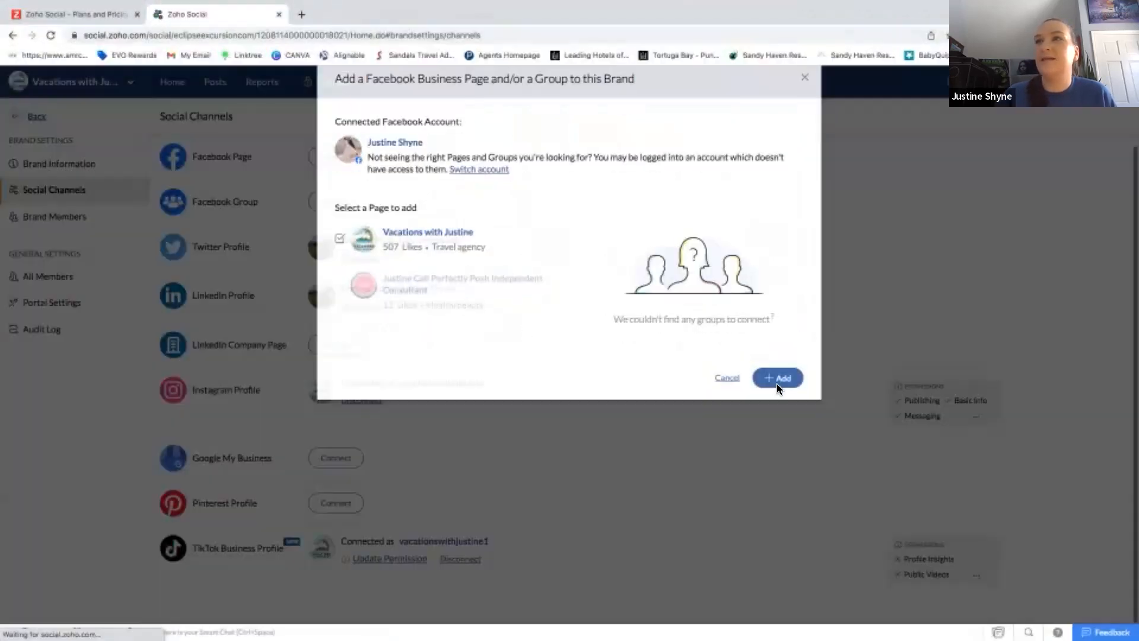
{"action": "left_click", "coordinate": [777, 385]}
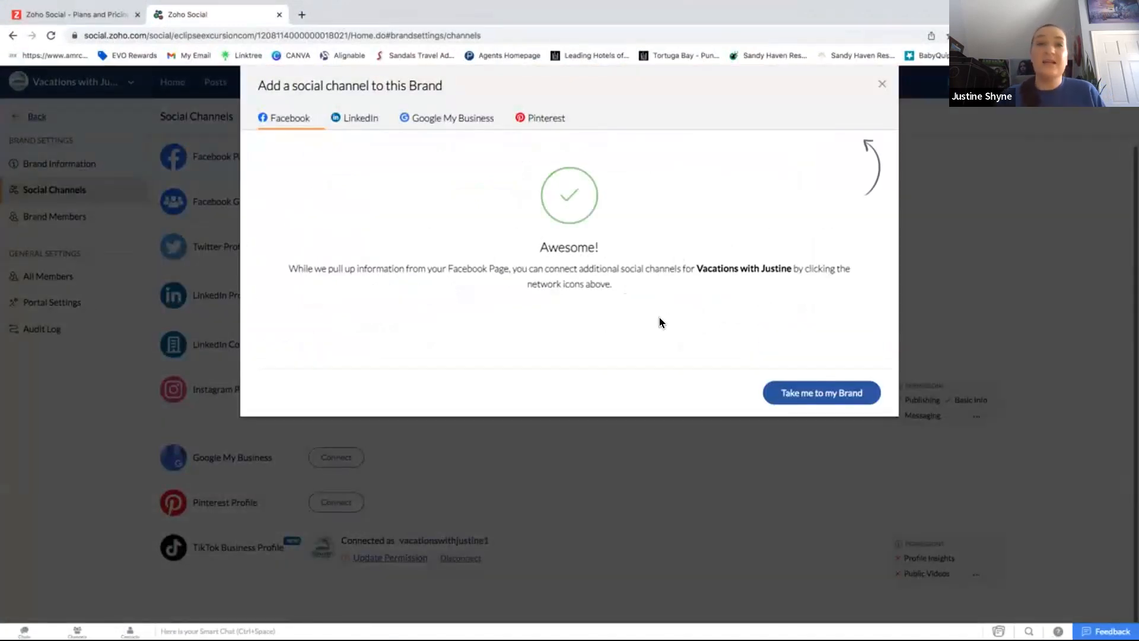
{"action": "left_click", "coordinate": [819, 393]}
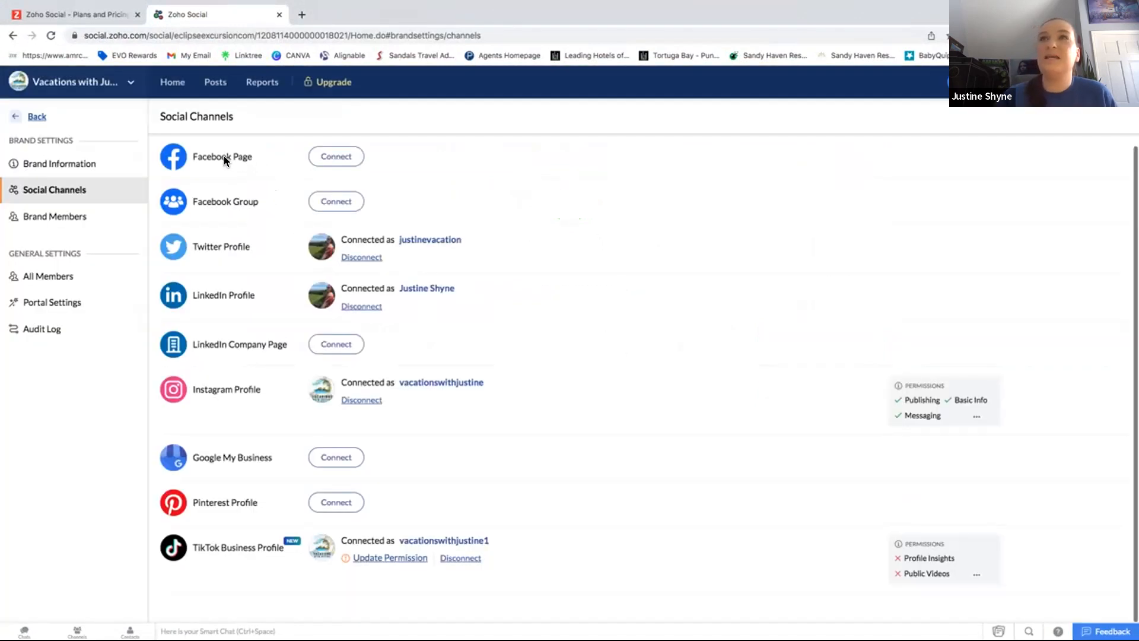
Reload Social Channels to confirm the Facebook Page is connected with Manage Posts and Manage Ads permissions.
{"action": "left_click", "coordinate": [51, 35]}
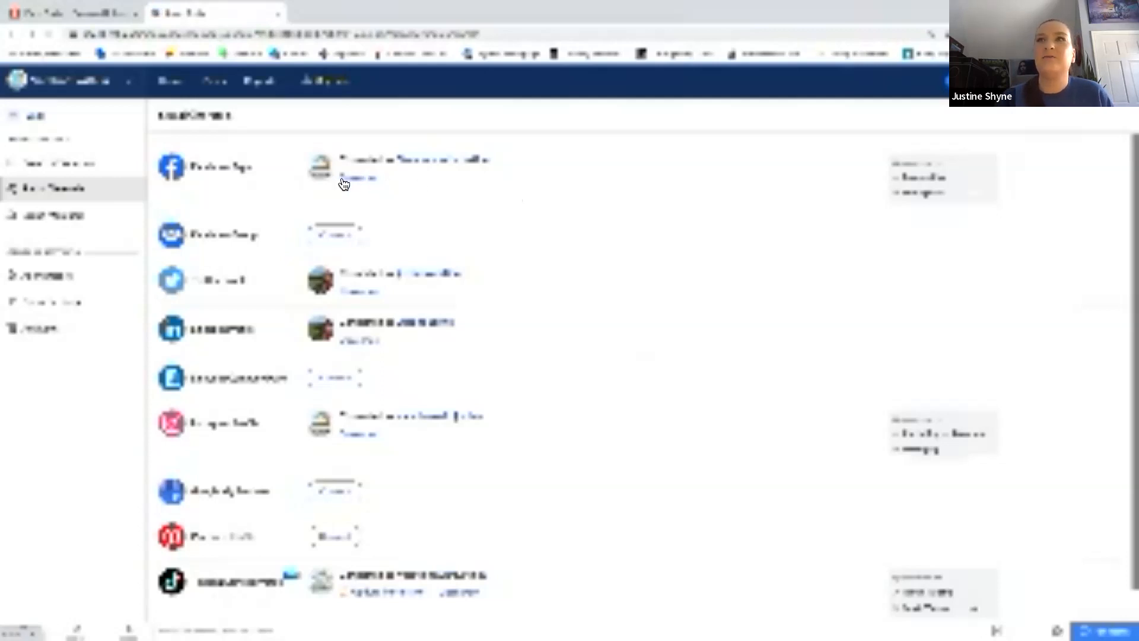
{"action": "left_click", "coordinate": [360, 183]}
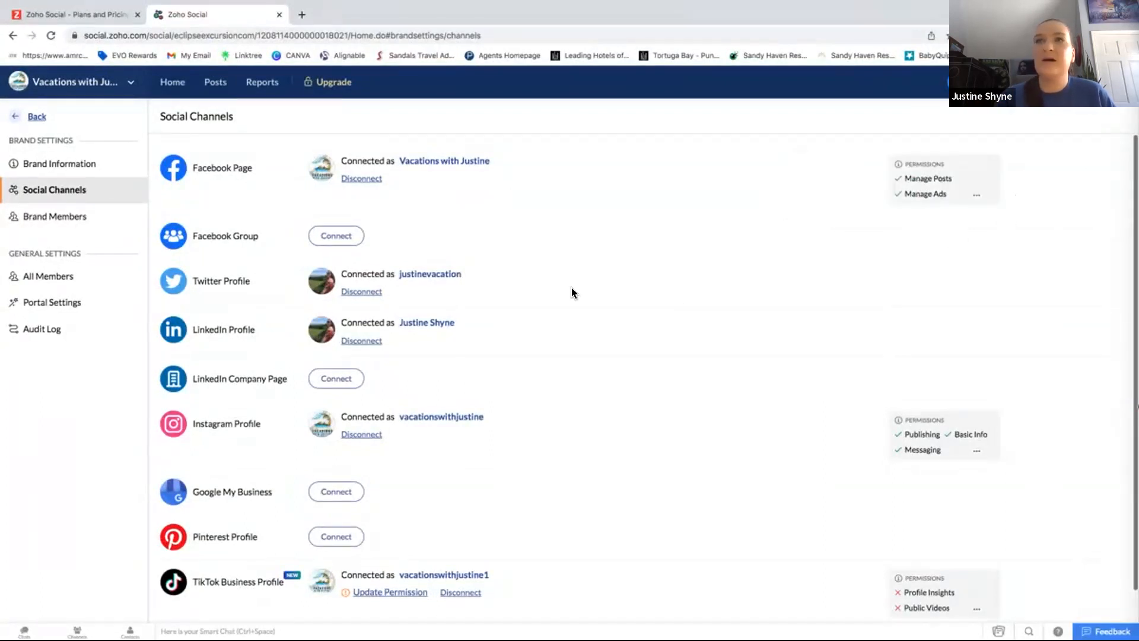
{"action": "scroll", "coordinate": [571, 292], "scroll_direction": "down", "scroll_amount": 1}
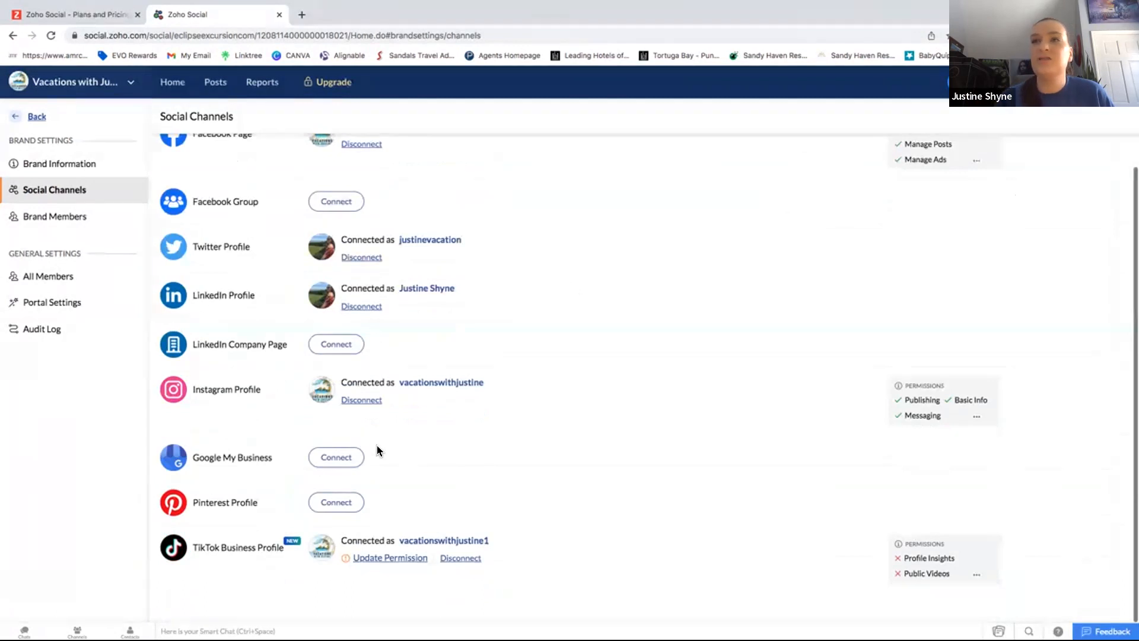
Connect Google My Business by choosing the first Google account and allowing Zoho access to listings.
{"action": "left_click", "coordinate": [332, 456]}
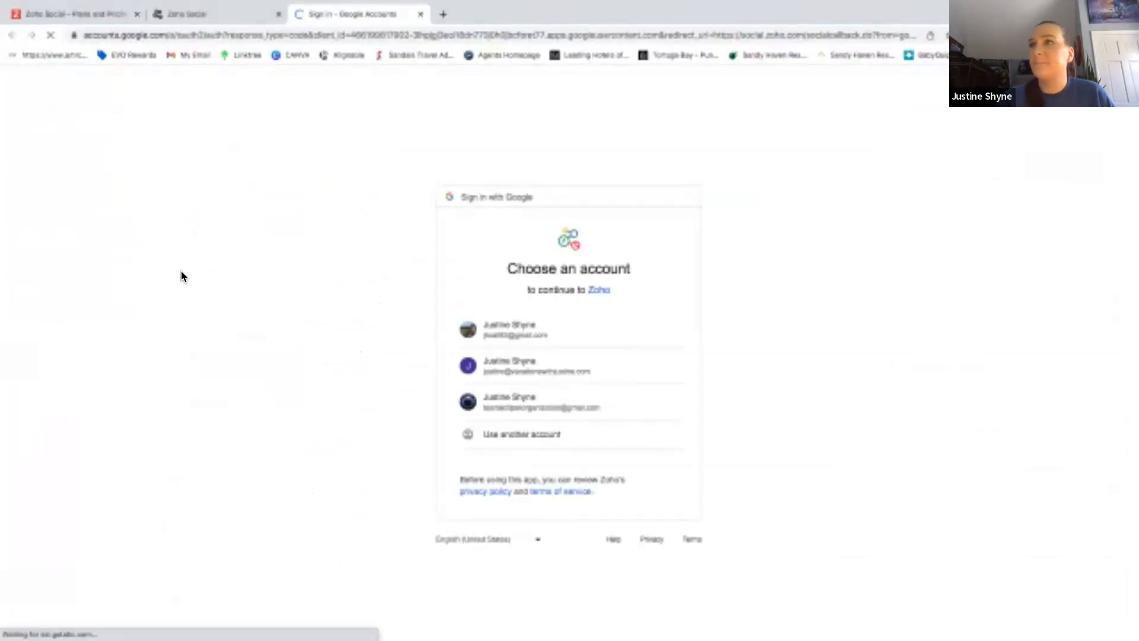
{"action": "left_click", "coordinate": [518, 330]}
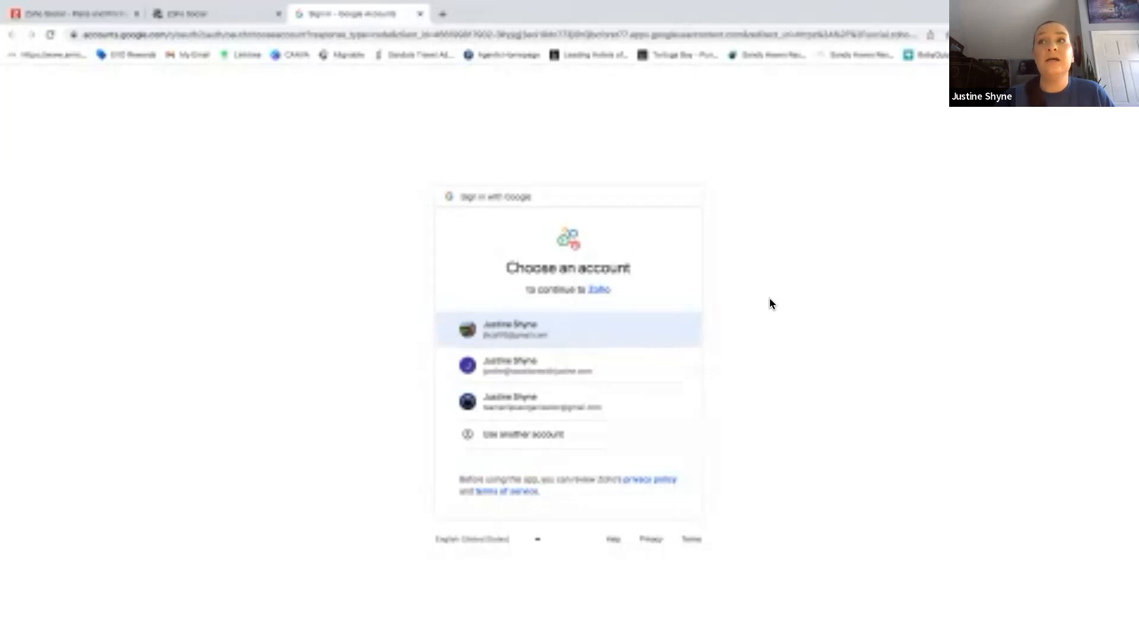
{"action": "left_click", "coordinate": [508, 332]}
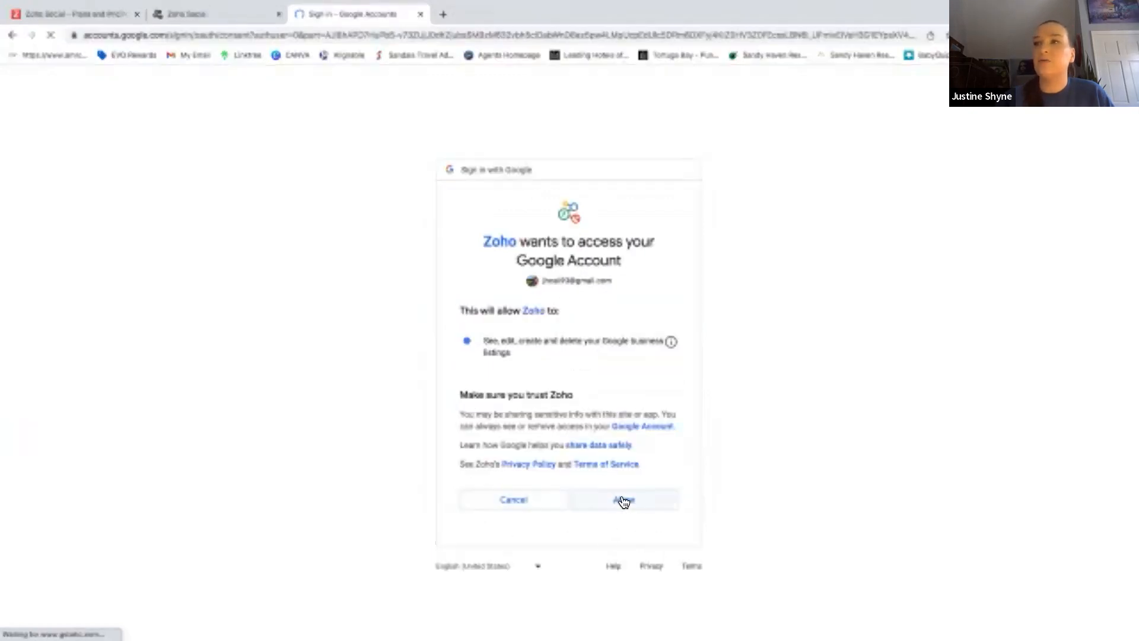
{"action": "left_click", "coordinate": [624, 499]}
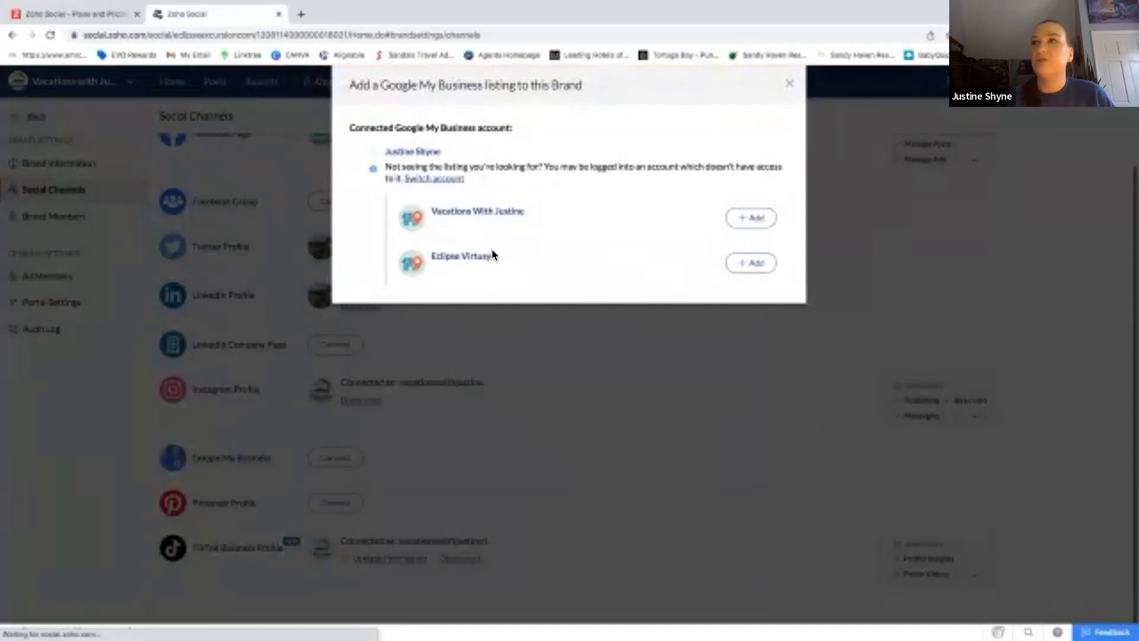
Add the Vacations With Justine Google My Business listing and reload the page.
{"action": "left_click", "coordinate": [746, 218]}
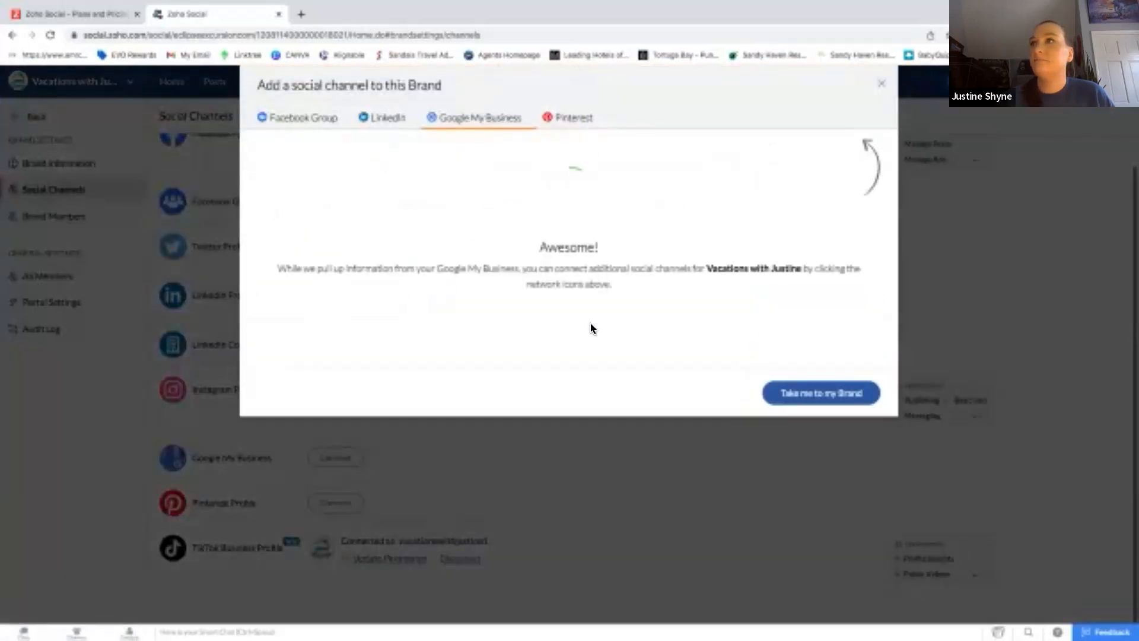
{"action": "left_click", "coordinate": [882, 83]}
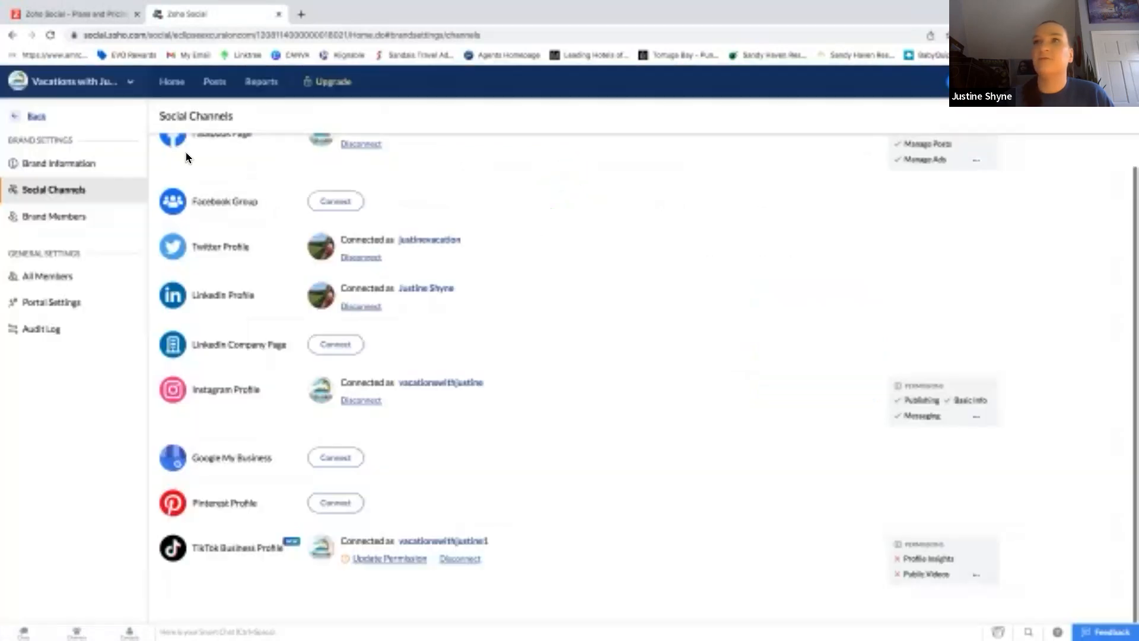
{"action": "left_click", "coordinate": [48, 36]}
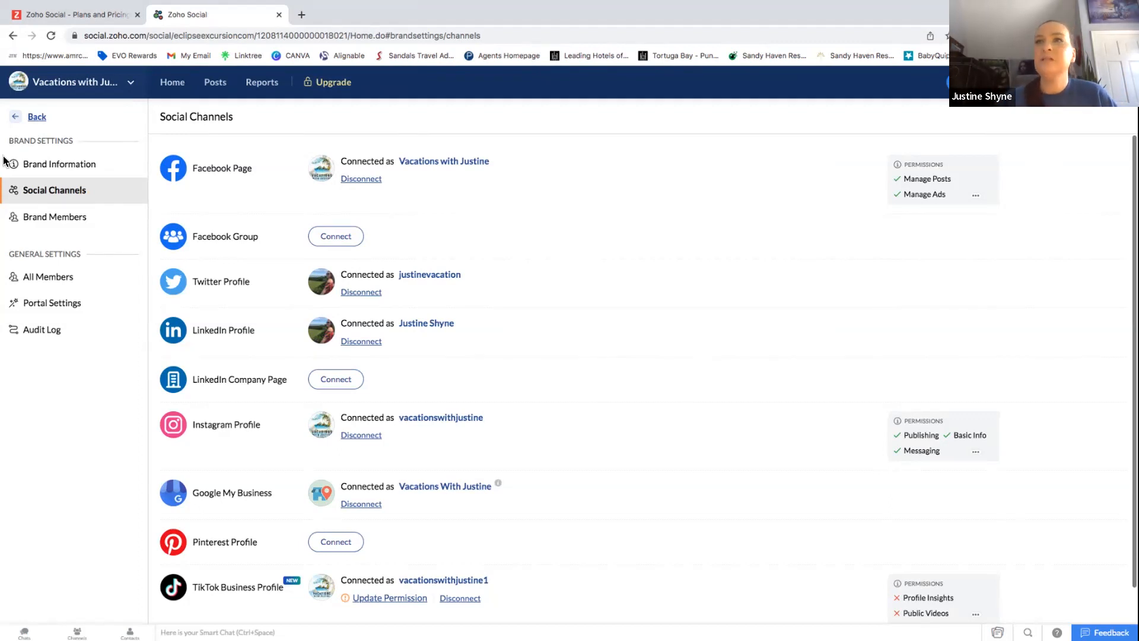
Go to the Home dashboard showing Brand Health for five connected channels.
{"action": "scroll", "coordinate": [567, 333], "scroll_direction": "down", "scroll_amount": 1}
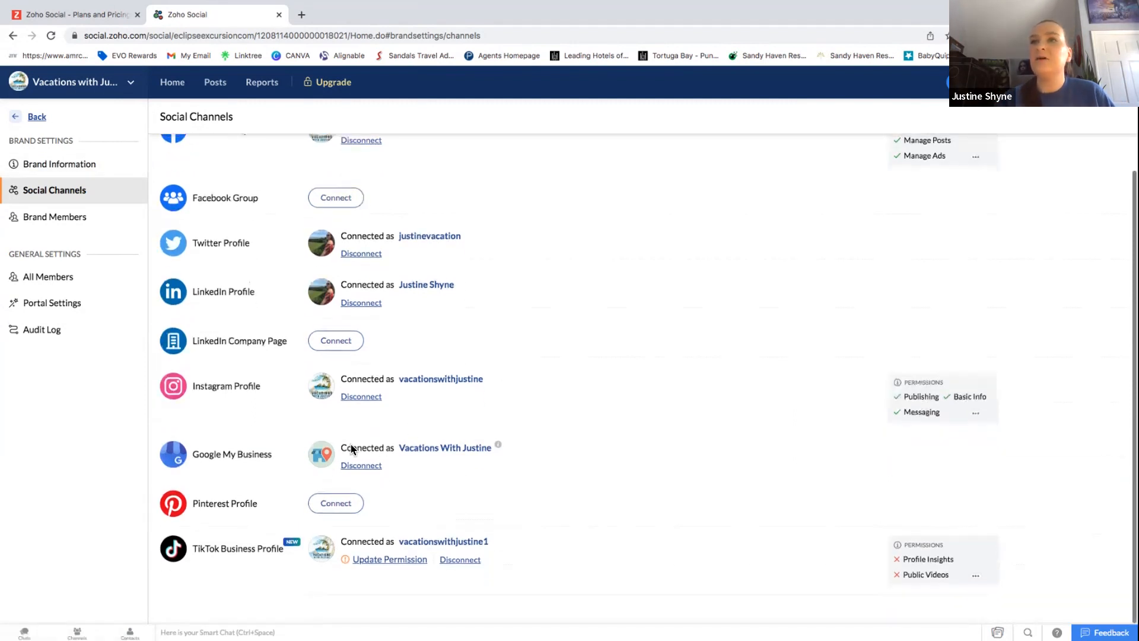
{"action": "scroll", "coordinate": [555, 427], "scroll_direction": "up", "scroll_amount": 1}
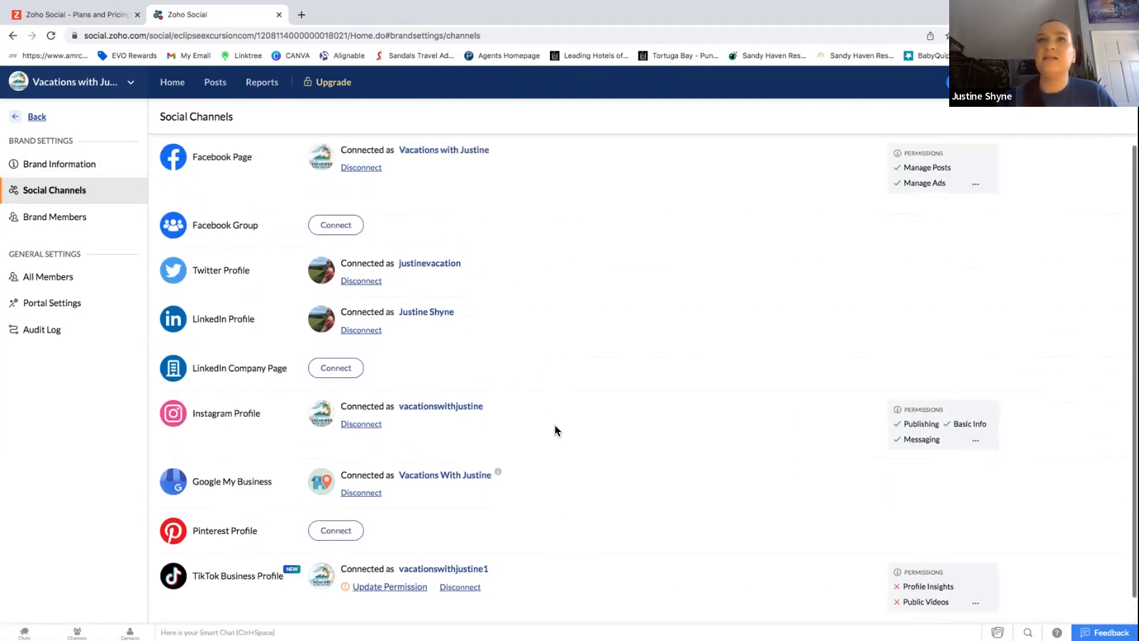
{"action": "left_click", "coordinate": [37, 117]}
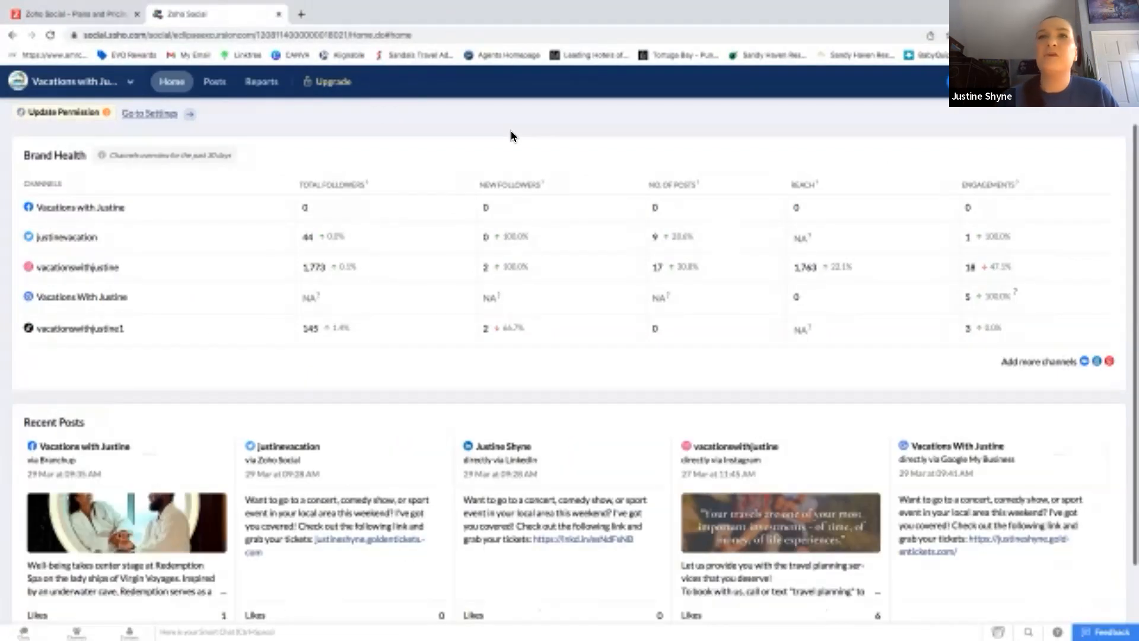
{"action": "scroll", "coordinate": [511, 136], "scroll_direction": "down", "scroll_amount": 2}
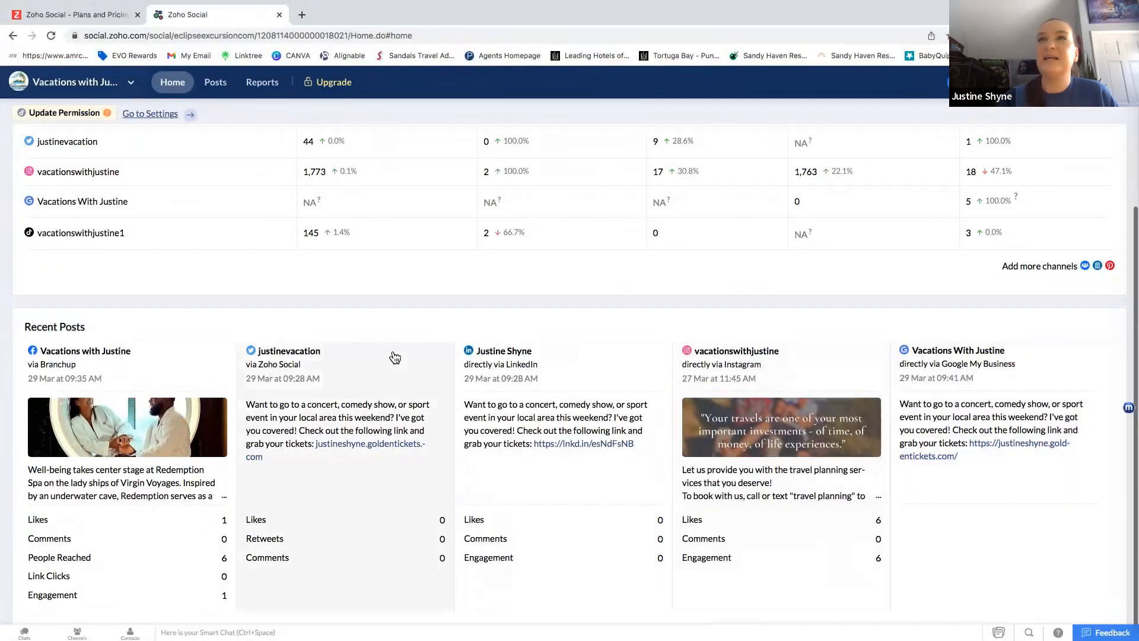
{"action": "scroll", "coordinate": [387, 348], "scroll_direction": "up", "scroll_amount": 3}
{"action": "scroll", "coordinate": [60, 154], "scroll_direction": "up", "scroll_amount": 1}
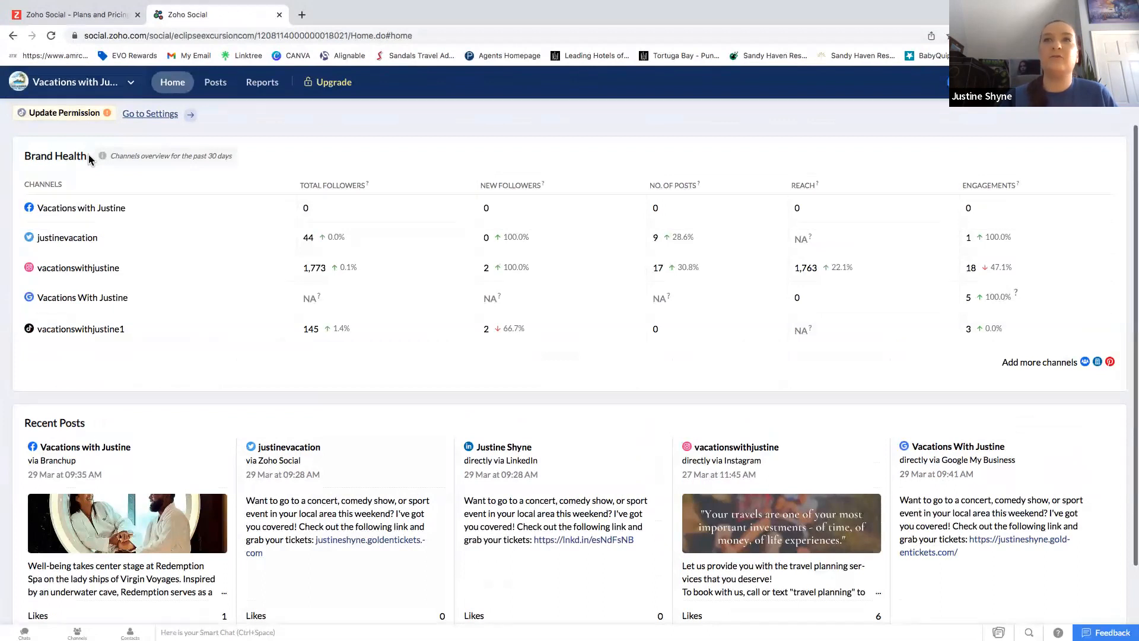
{"action": "left_click_drag", "start_coordinate": [299, 185], "coordinate": [309, 184]}
{"action": "left_click_drag", "start_coordinate": [478, 185], "coordinate": [540, 184]}
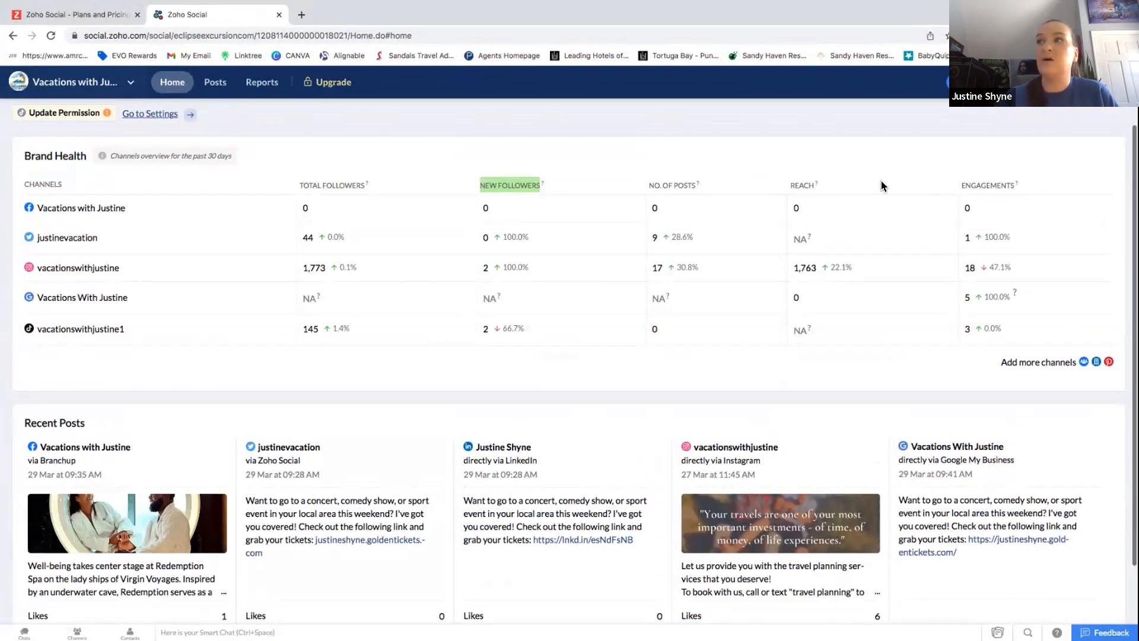
{"action": "mouse_move", "coordinate": [1018, 180]}
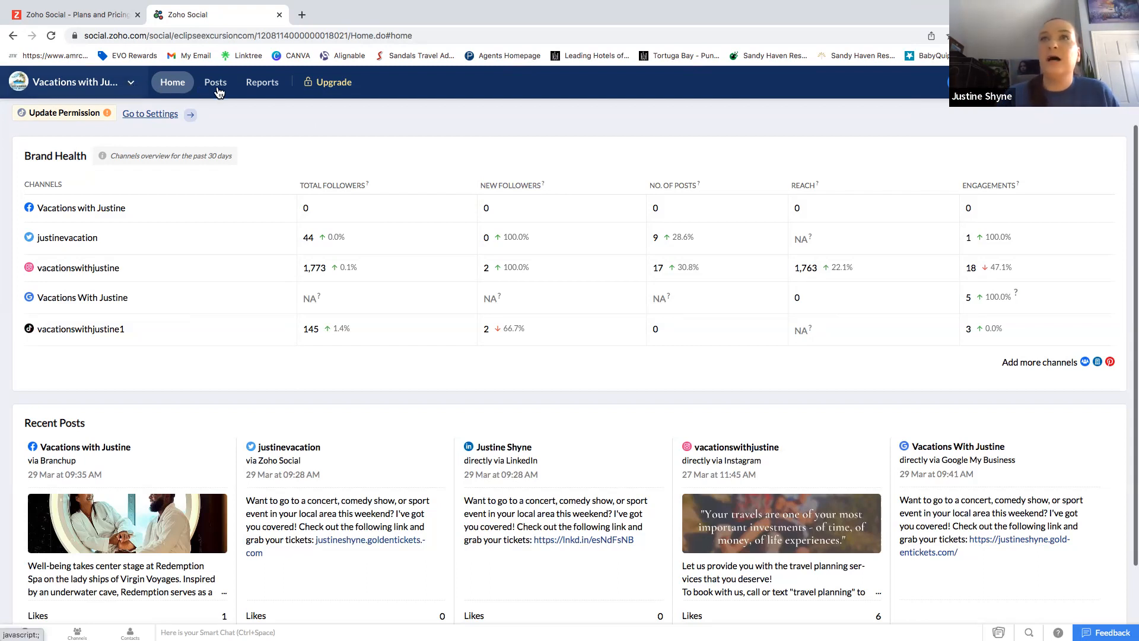
Check the scheduled posts, then list Unpublished Posts showing the failed 14 Feb 2023 hashtag post.
{"action": "left_click", "coordinate": [217, 89]}
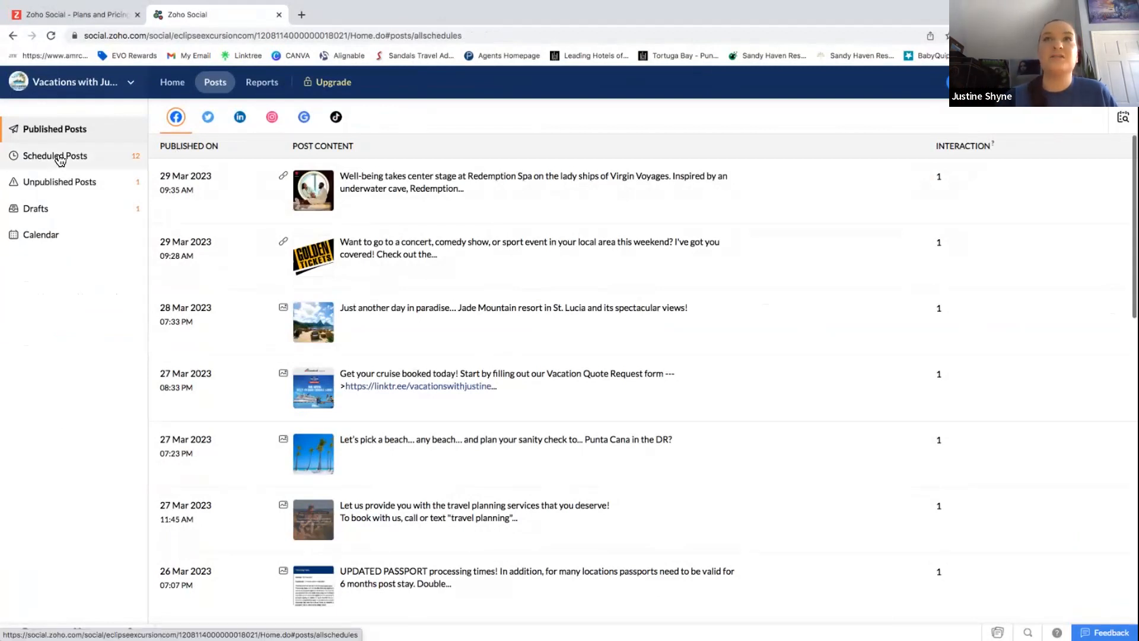
{"action": "left_click", "coordinate": [60, 157]}
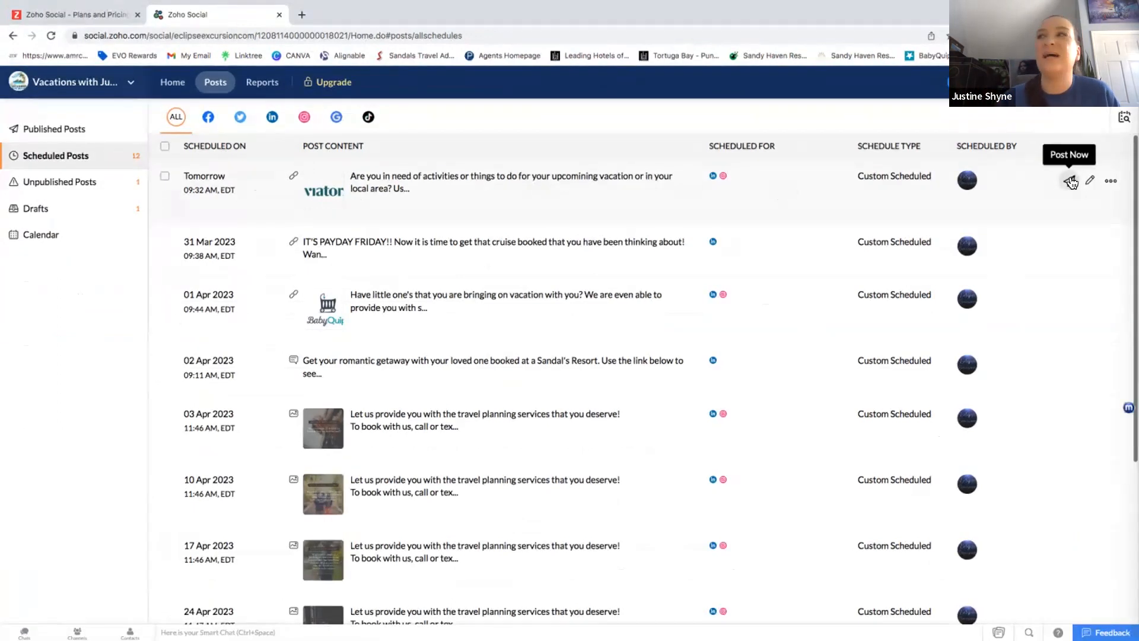
{"action": "left_click", "coordinate": [1111, 182]}
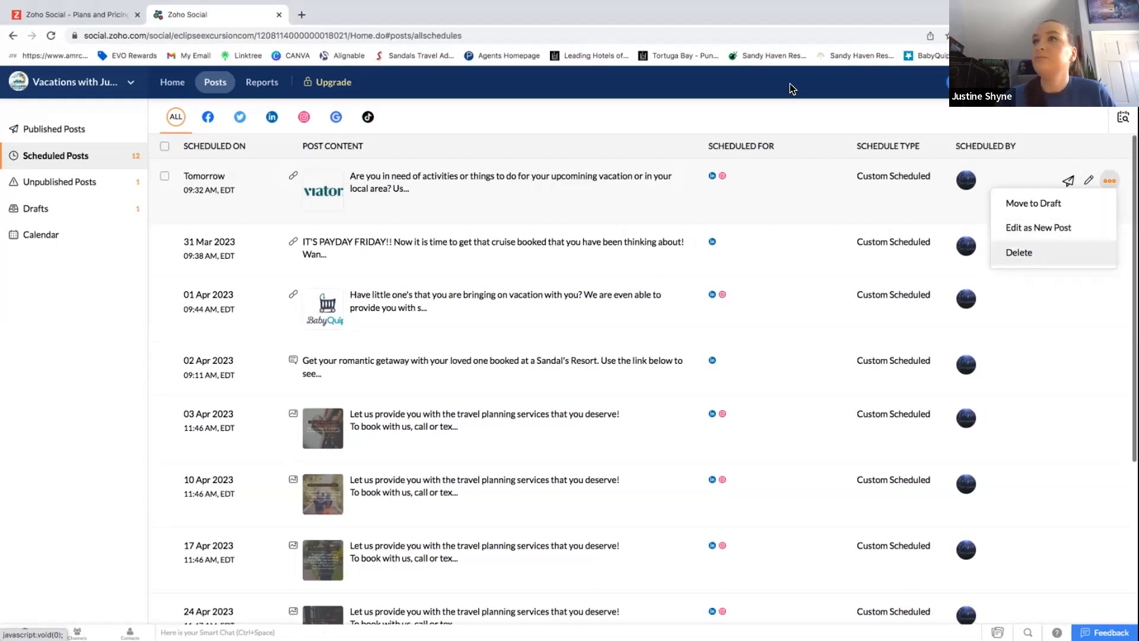
{"action": "left_click", "coordinate": [74, 322]}
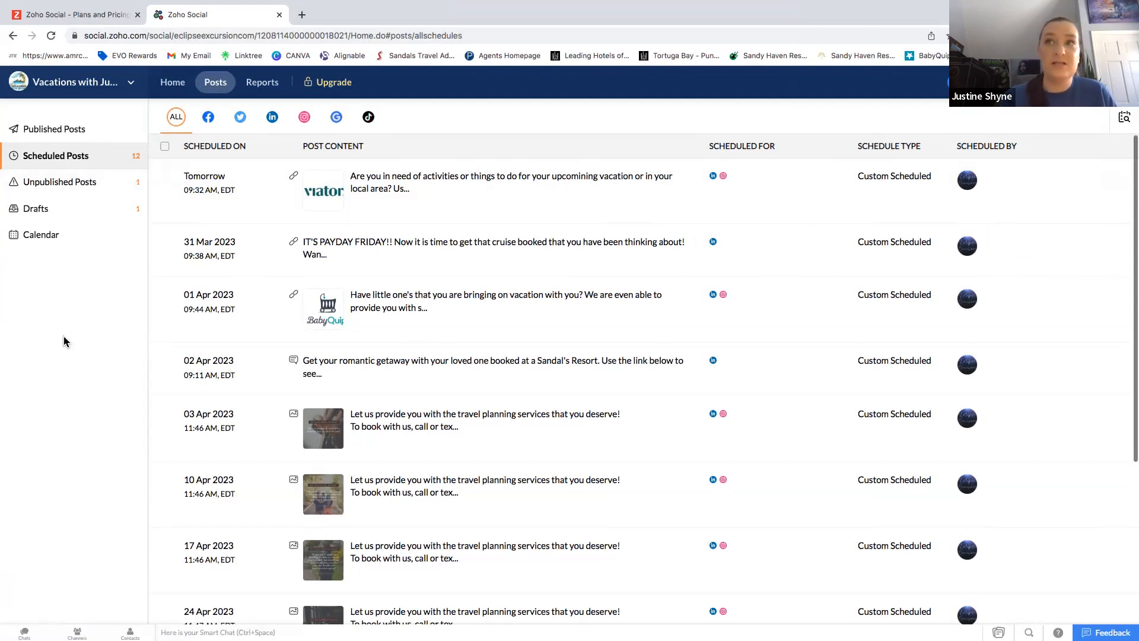
{"action": "left_click", "coordinate": [58, 189]}
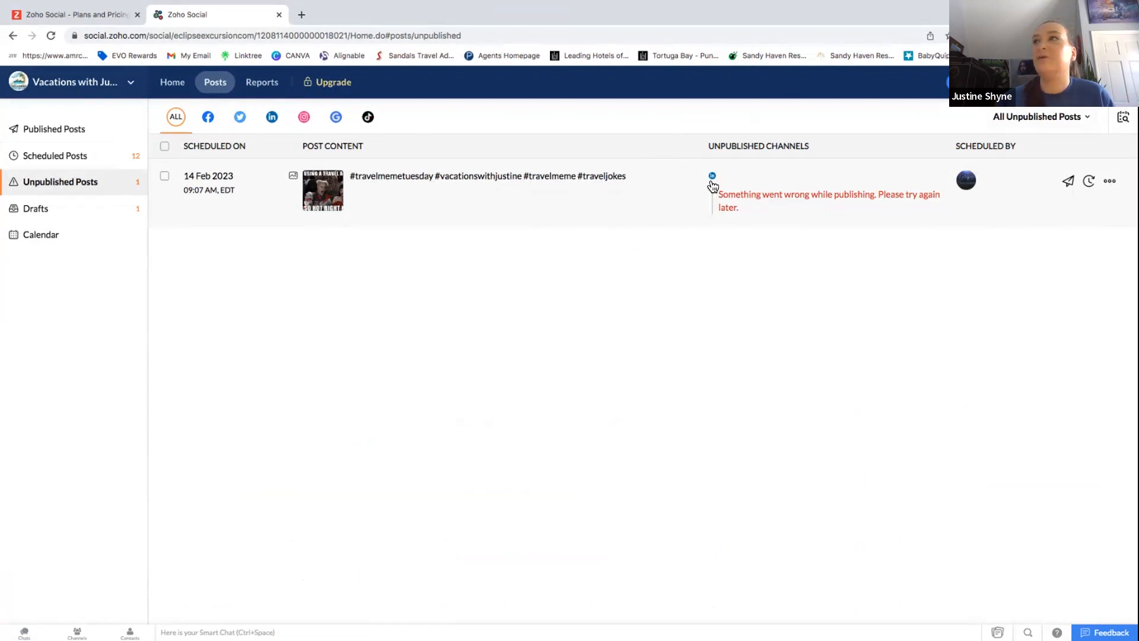
Retry the failed hashtag post and publish it immediately.
{"action": "left_click", "coordinate": [165, 179]}
{"action": "left_click", "coordinate": [1069, 181]}
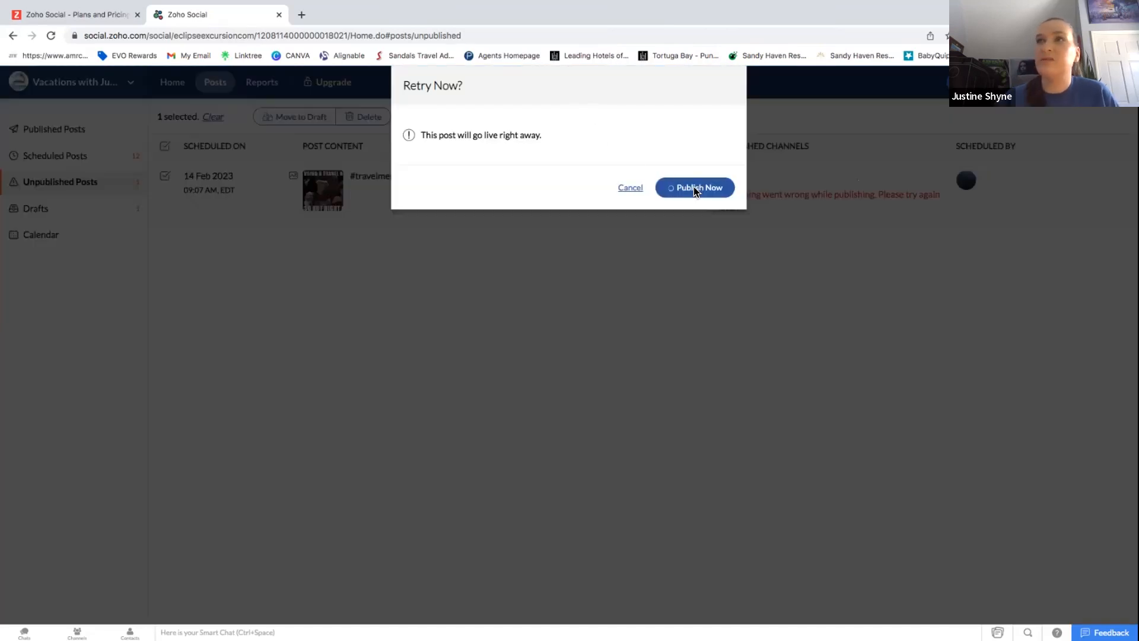
{"action": "left_click", "coordinate": [695, 189]}
Look over the Drafts, then open the March 2023 posting calendar.
{"action": "left_click_drag", "start_coordinate": [555, 119], "coordinate": [619, 126]}
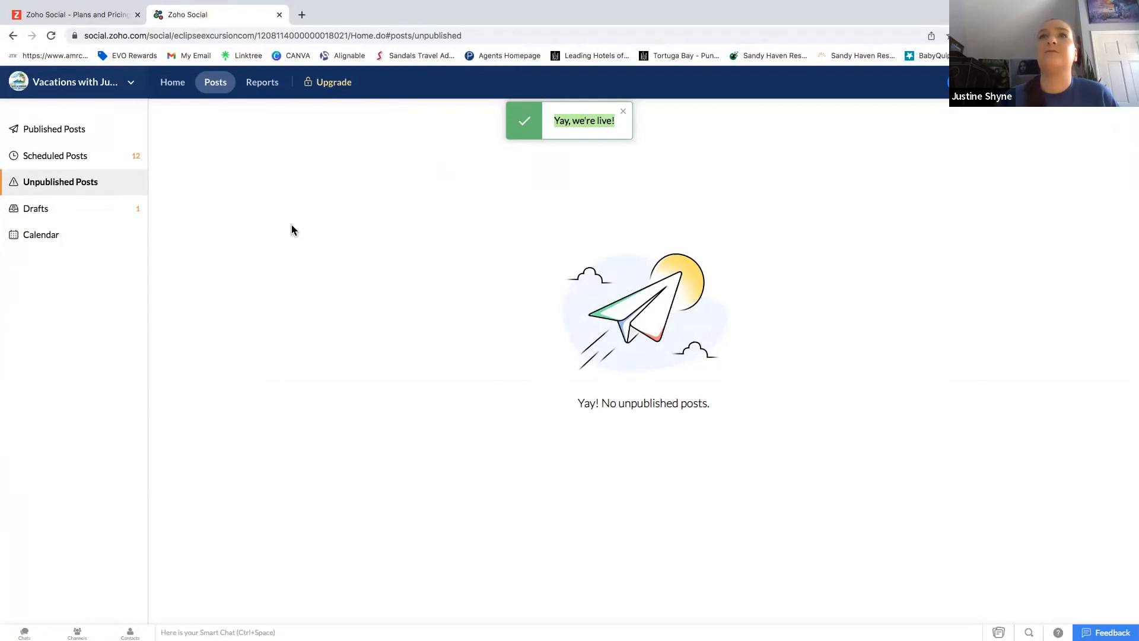
{"action": "left_click", "coordinate": [48, 209]}
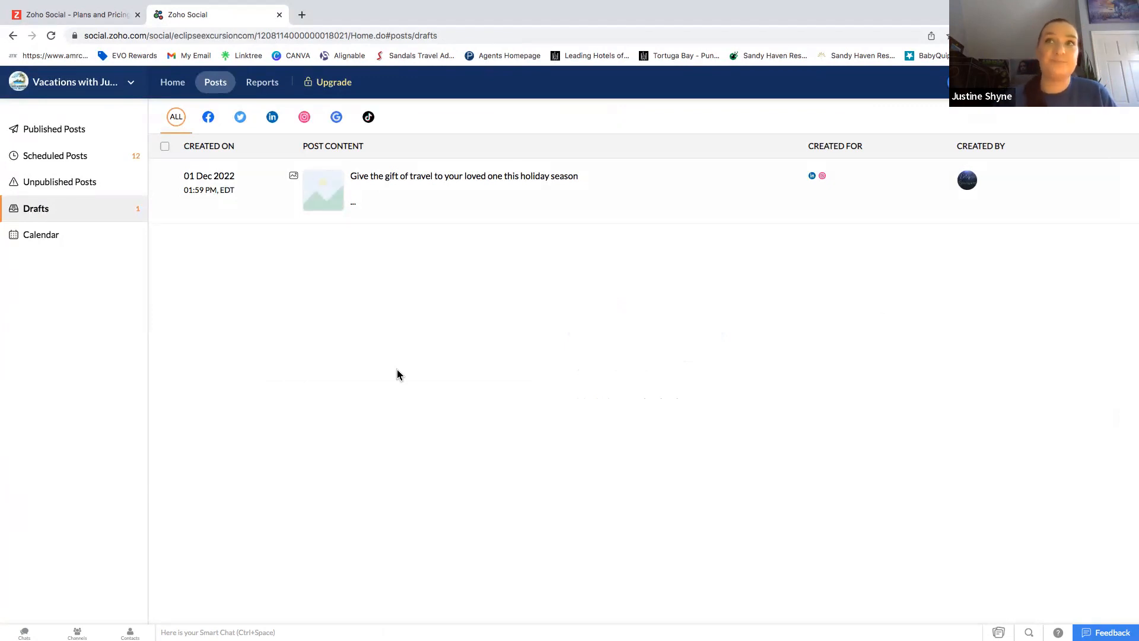
{"action": "left_click", "coordinate": [41, 240]}
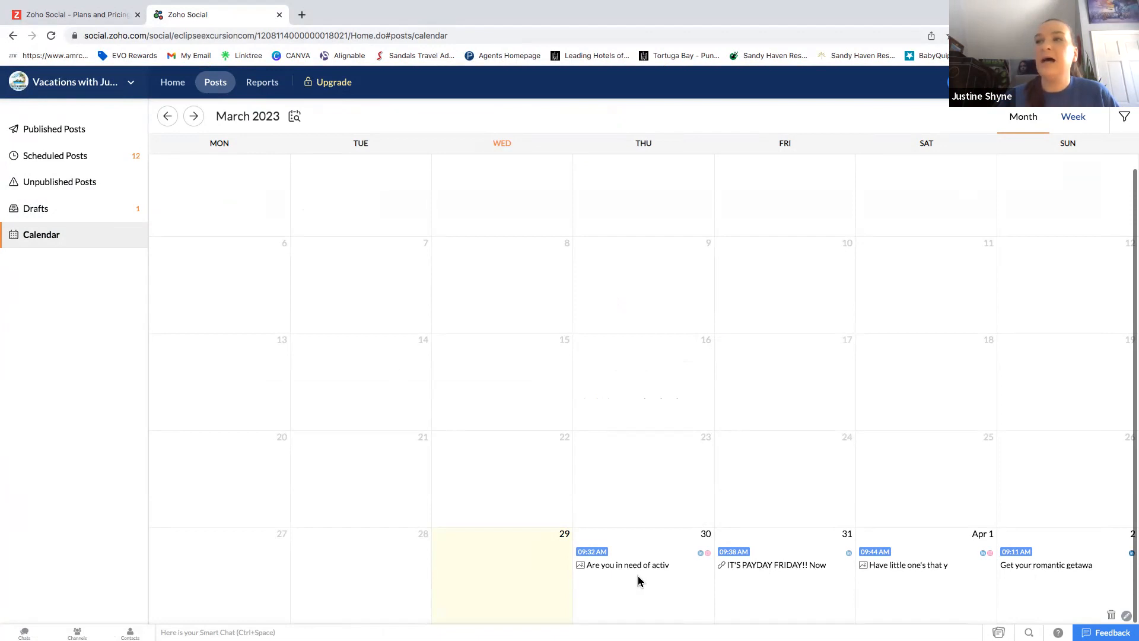
From the April calendar, create a post scheduled for 04/04/2023 at 09:30 AM and start attaching a photo.
{"action": "left_click", "coordinate": [193, 116]}
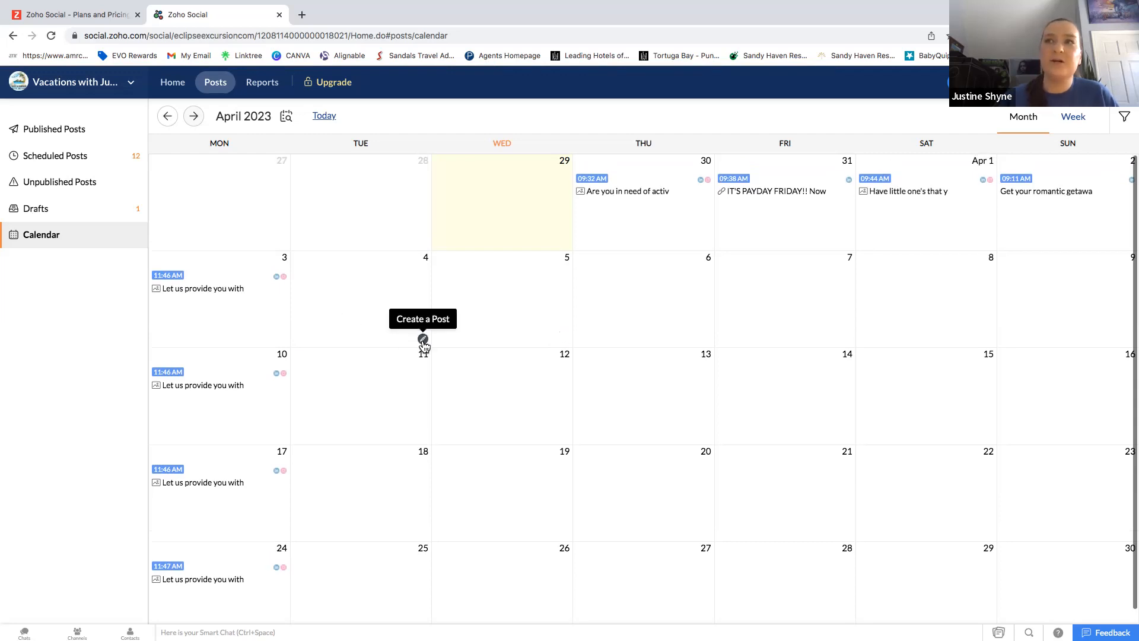
{"action": "left_click", "coordinate": [422, 340]}
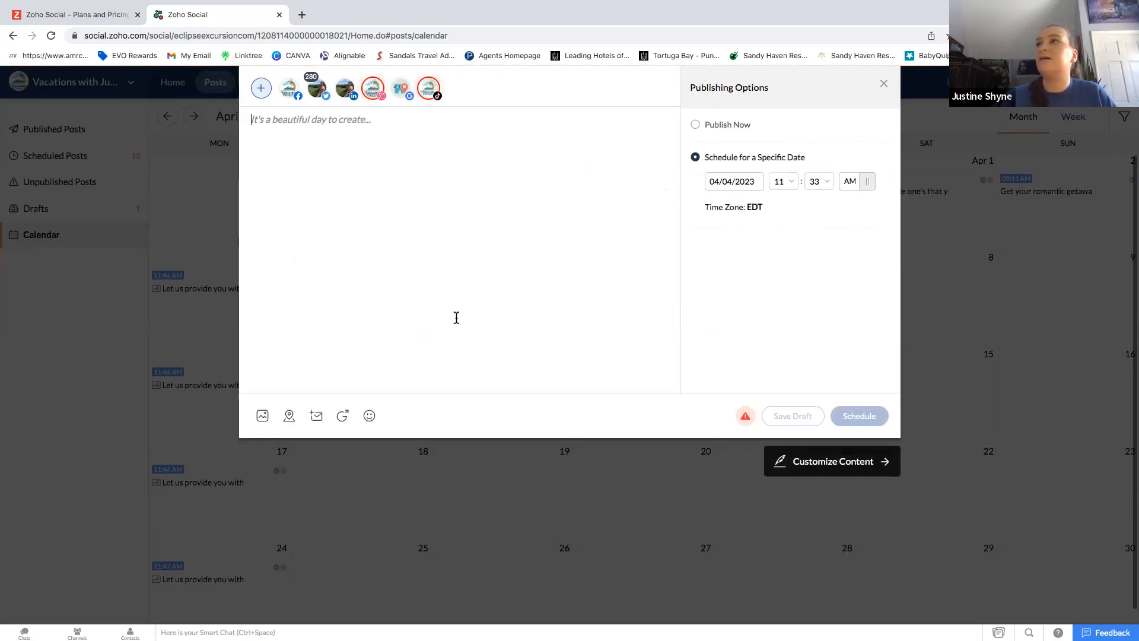
{"action": "left_click", "coordinate": [695, 127]}
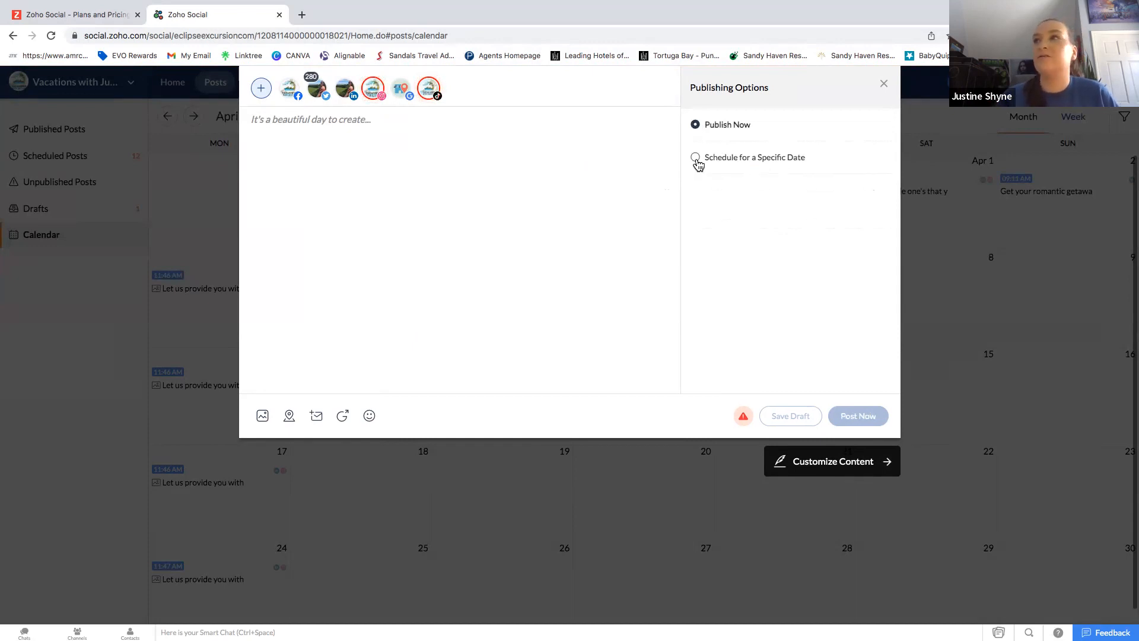
{"action": "left_click", "coordinate": [696, 159]}
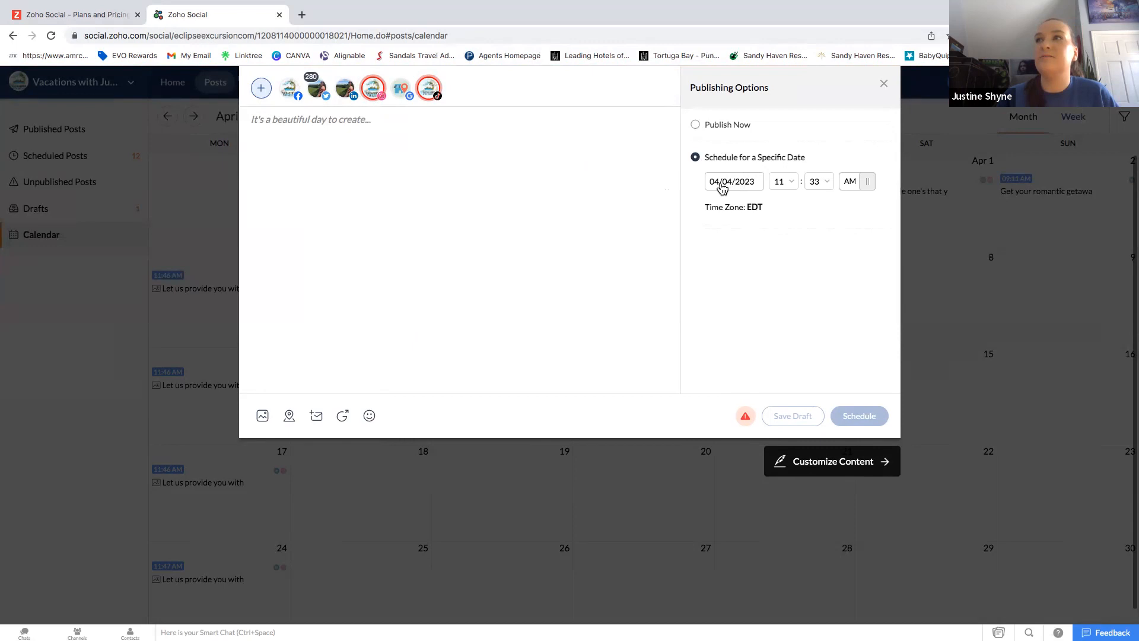
{"action": "left_click", "coordinate": [783, 182]}
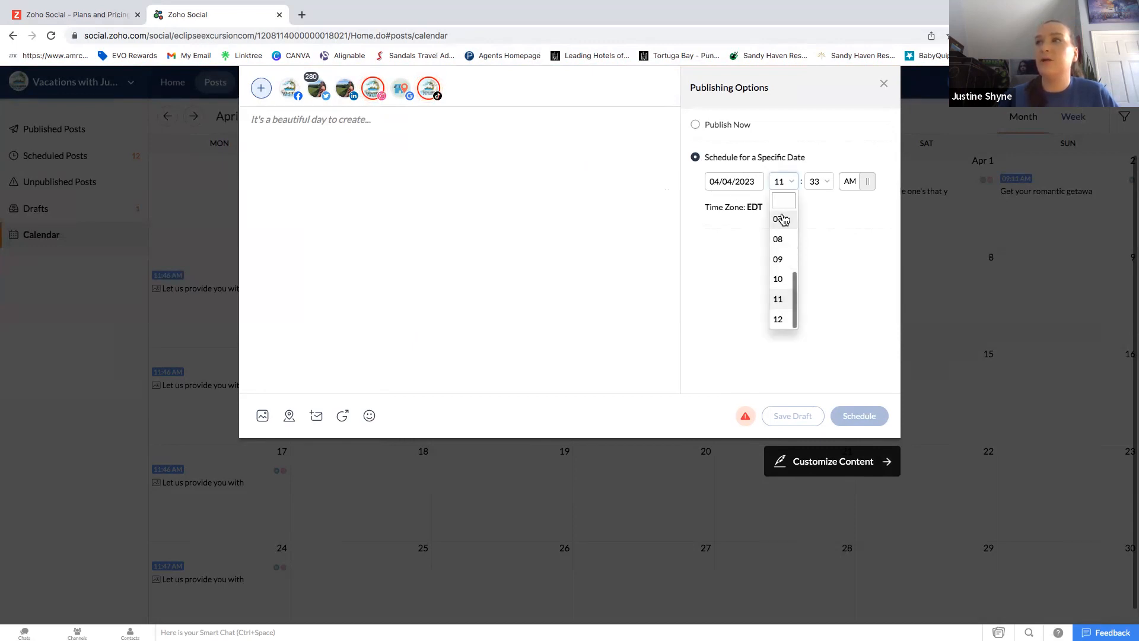
{"action": "left_click", "coordinate": [780, 261]}
{"action": "left_click", "coordinate": [825, 183]}
{"action": "scroll", "coordinate": [825, 255], "scroll_direction": "up", "scroll_amount": 3}
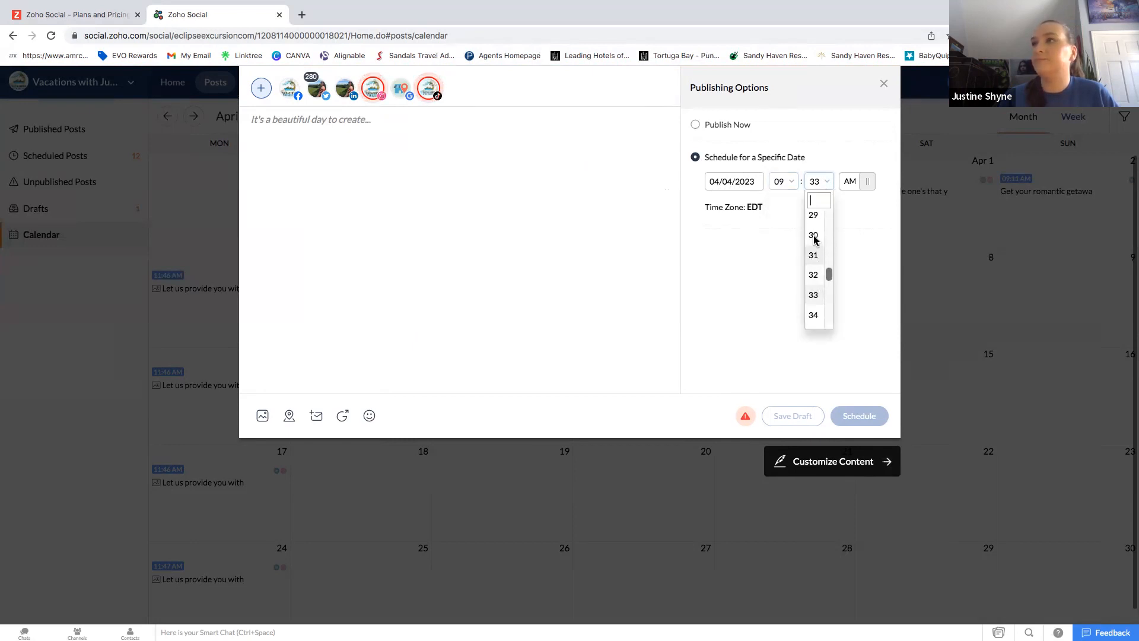
{"action": "left_click", "coordinate": [814, 238]}
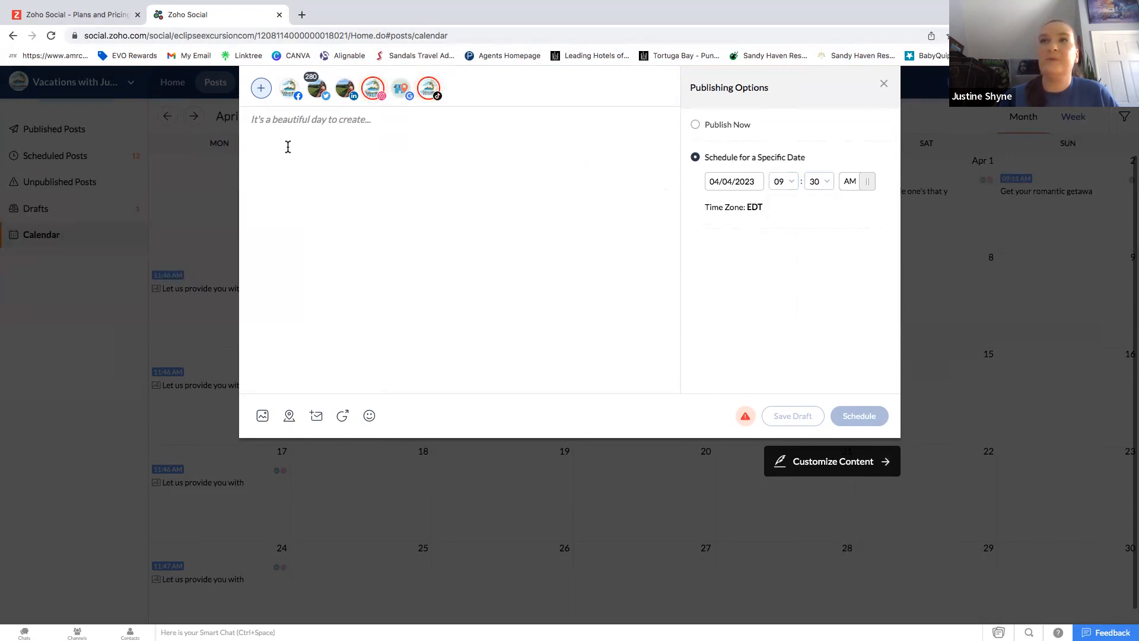
{"action": "left_click", "coordinate": [263, 416]}
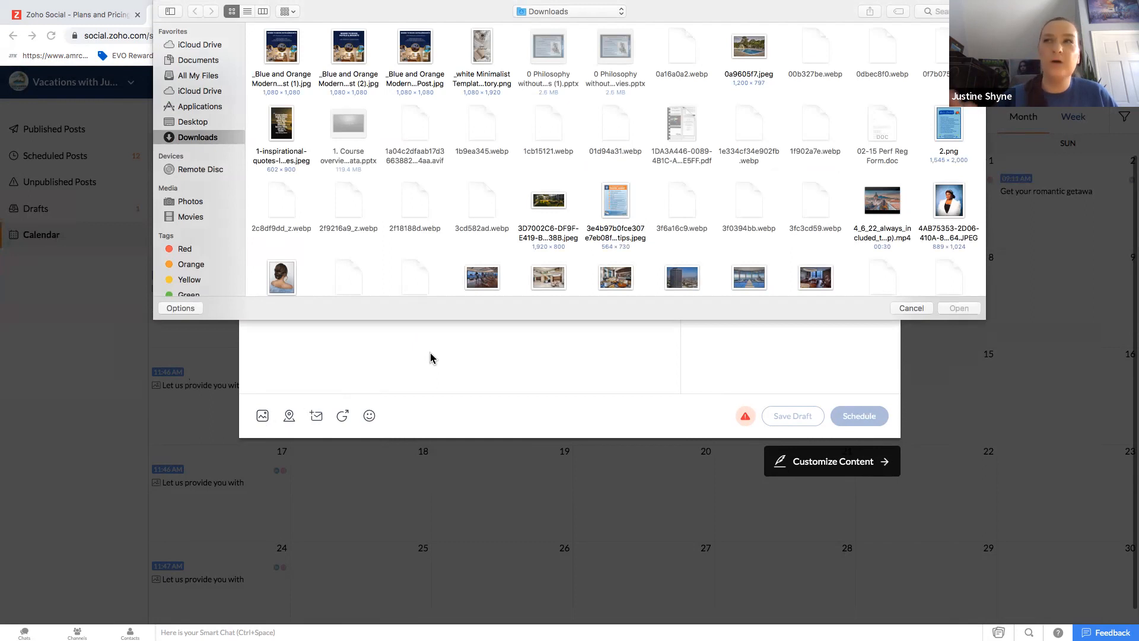
Dismiss the Downloads file browser, leaving the 04/04/2023 09:30 AM post without an attachment.
{"action": "left_click", "coordinate": [912, 308]}
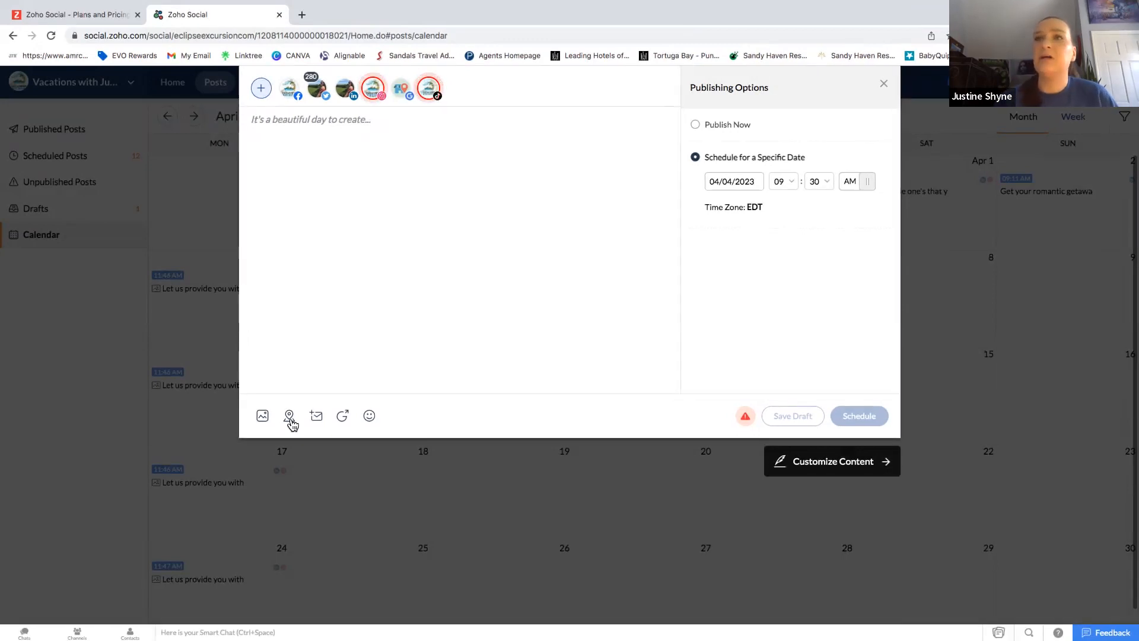
Look at the 'Add a button to GMB Post' option in the composer toolbar.
{"action": "left_click", "coordinate": [343, 417]}
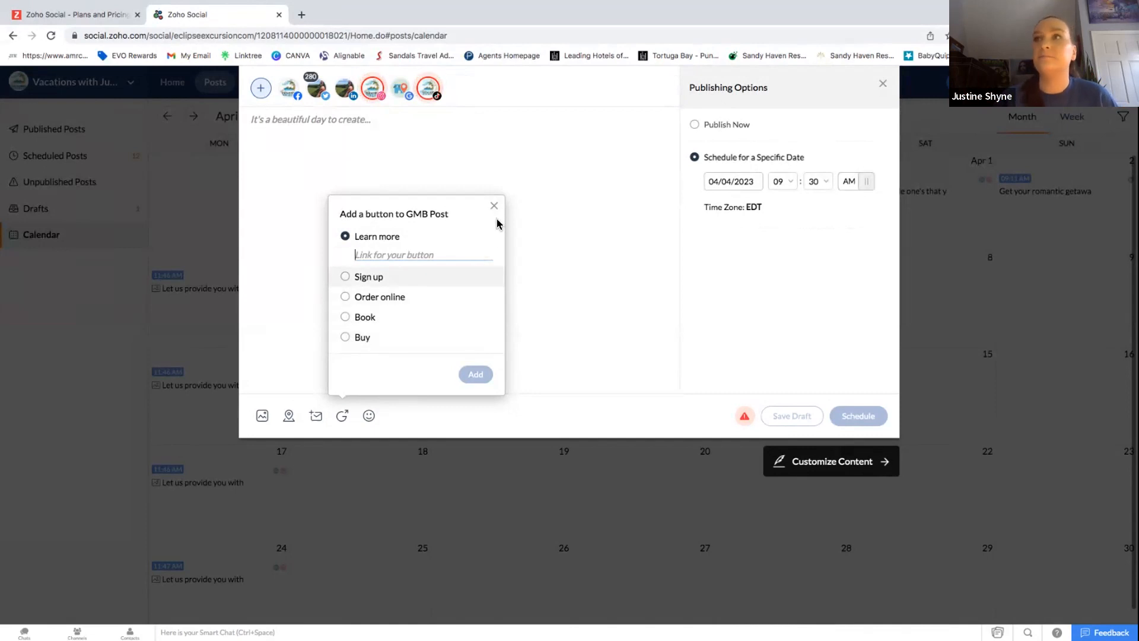
{"action": "left_click", "coordinate": [369, 416]}
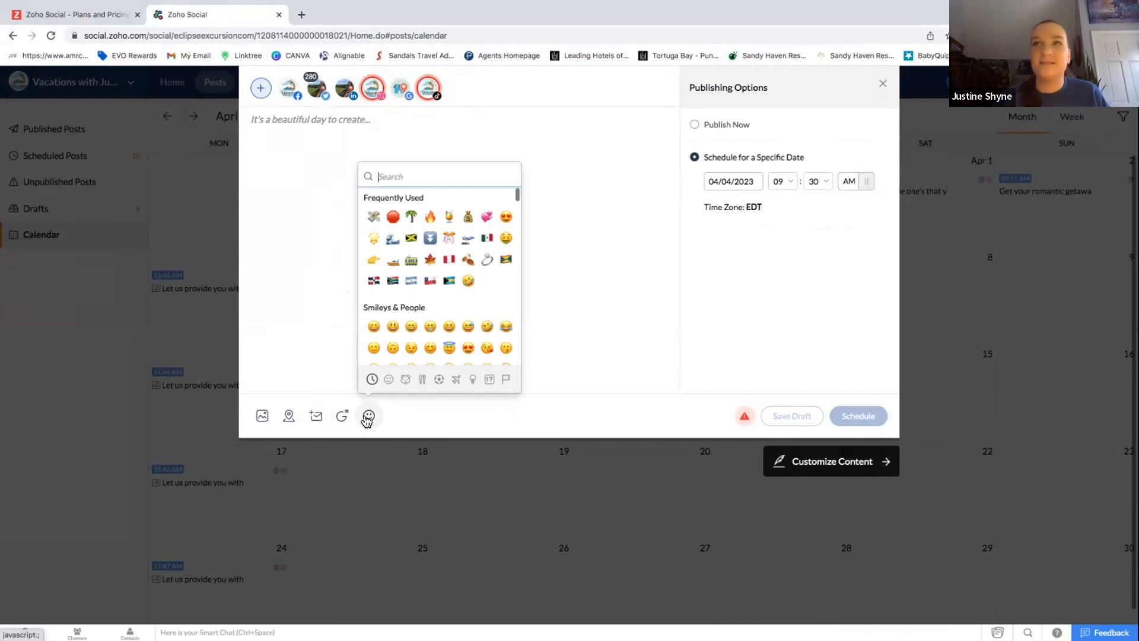
{"action": "left_click", "coordinate": [557, 279]}
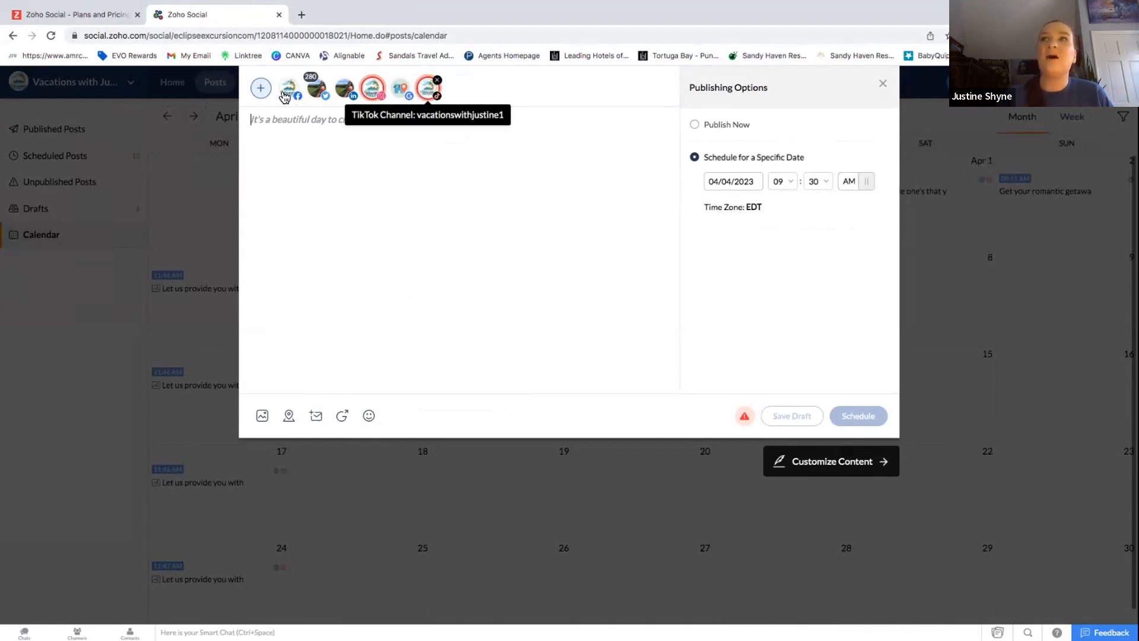
{"action": "left_click", "coordinate": [399, 182]}
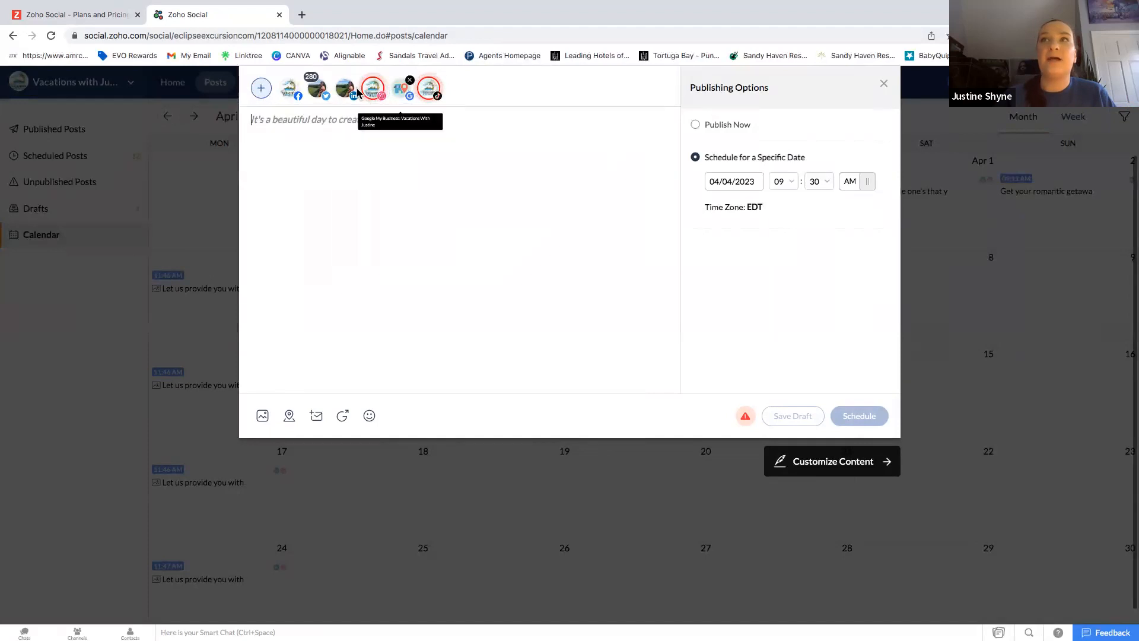
{"action": "left_click", "coordinate": [263, 89]}
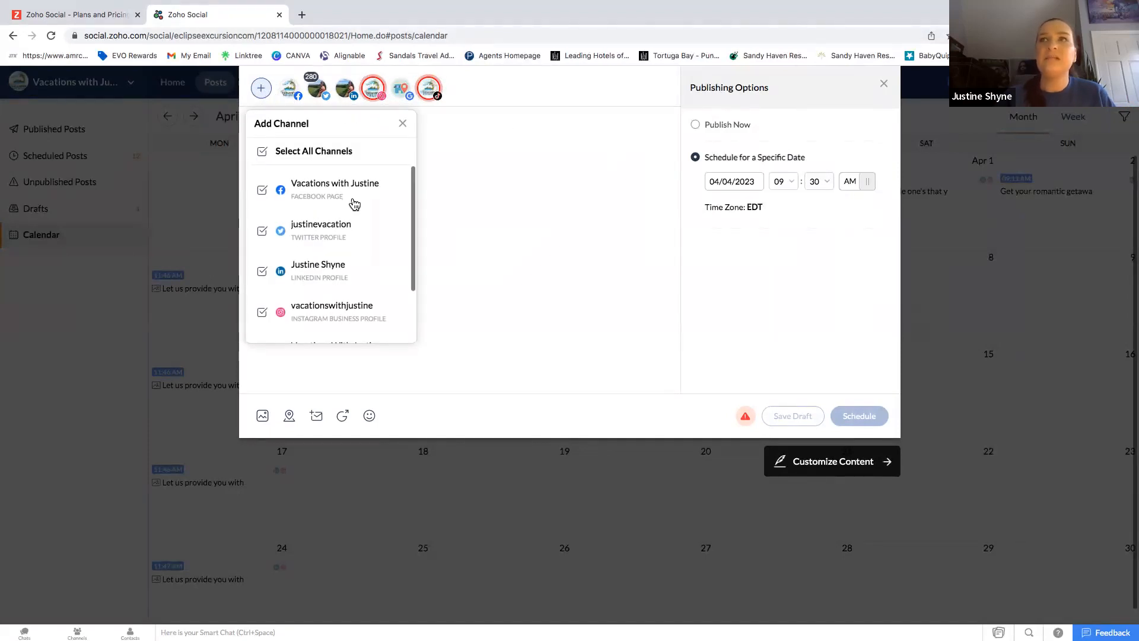
{"action": "scroll", "coordinate": [351, 202], "scroll_direction": "down", "scroll_amount": 2}
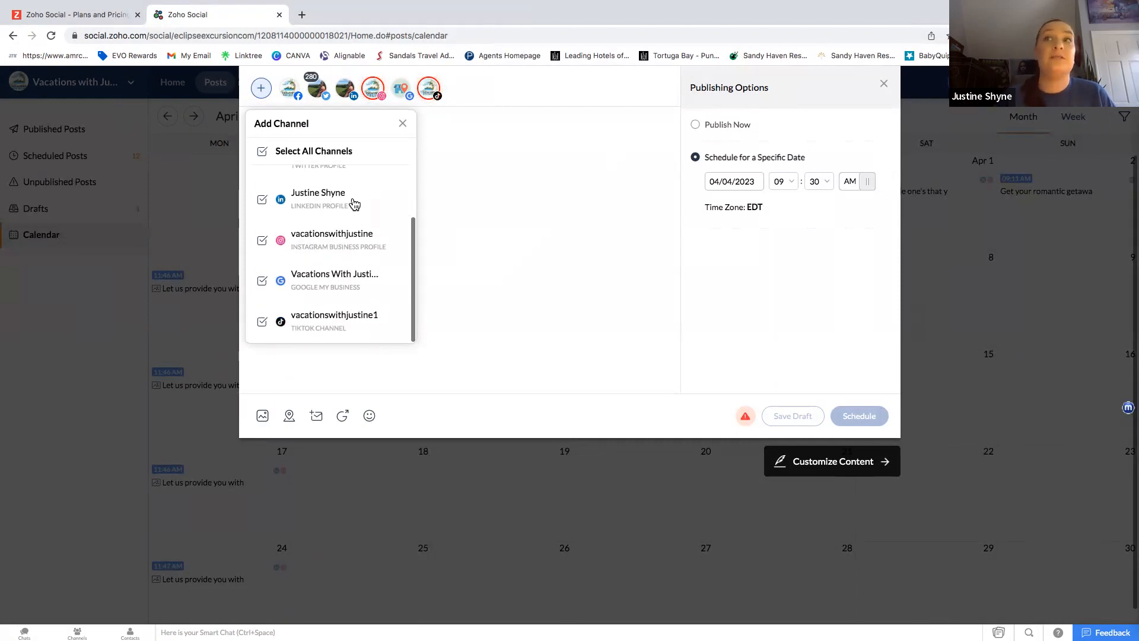
{"action": "left_click", "coordinate": [403, 125]}
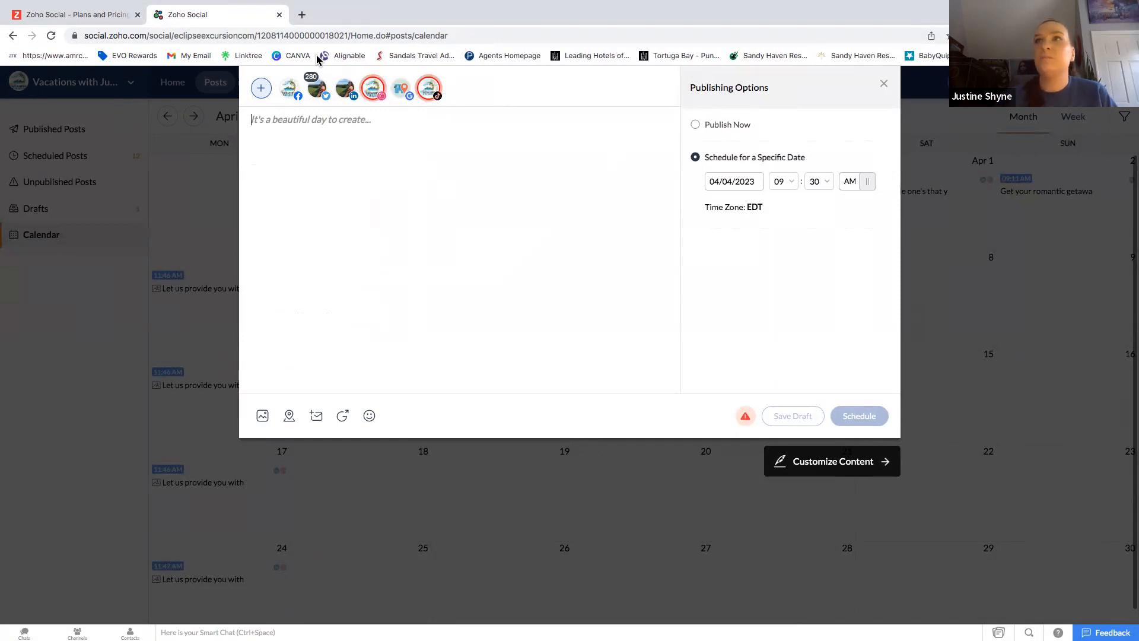
Load vaxvacationaccess.com in a new browser tab.
{"action": "left_click", "coordinate": [302, 15]}
{"action": "type", "text": "vaxvaatj"}
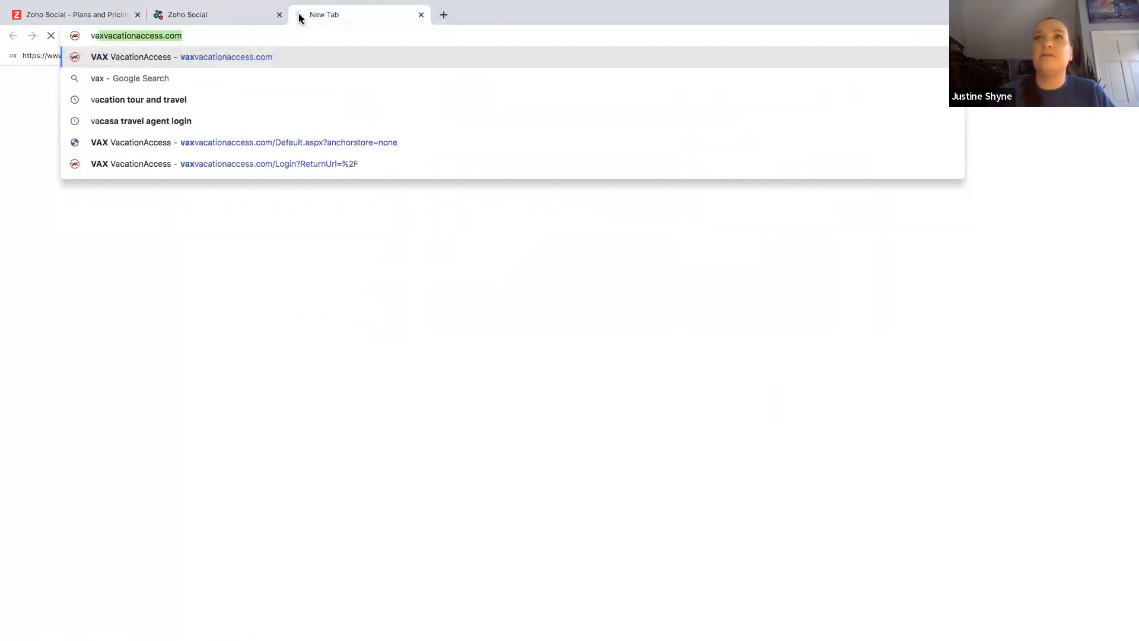
{"action": "key", "text": "BackSpace"}
{"action": "key", "text": "BackSpace"}
{"action": "key", "text": "BackSpace"}
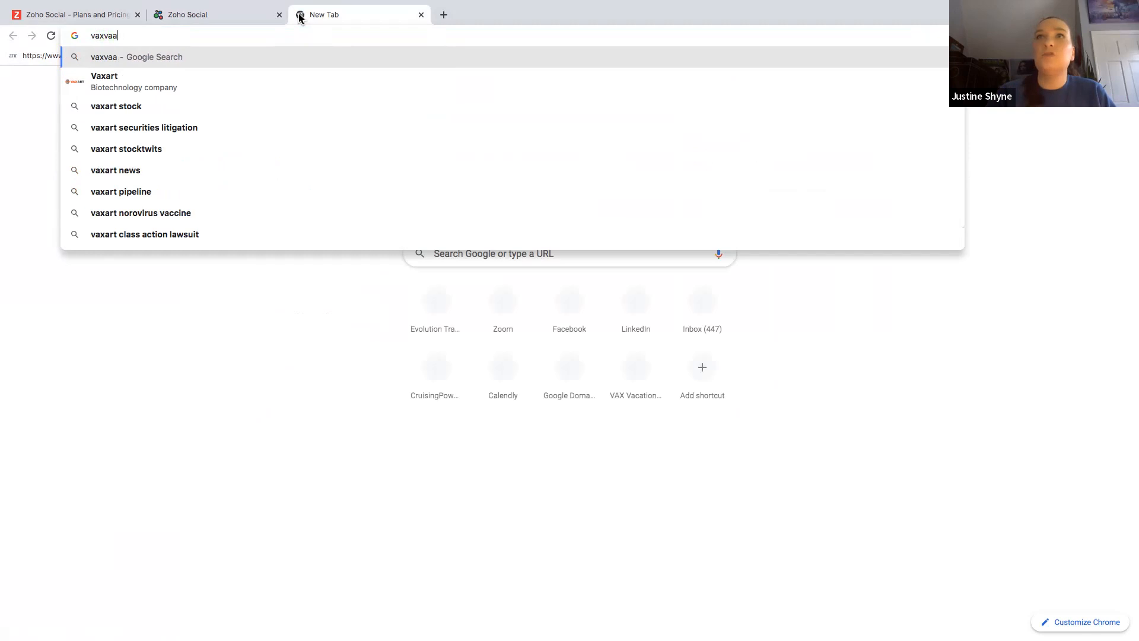
{"action": "type", "text": "cationaccess.com"}
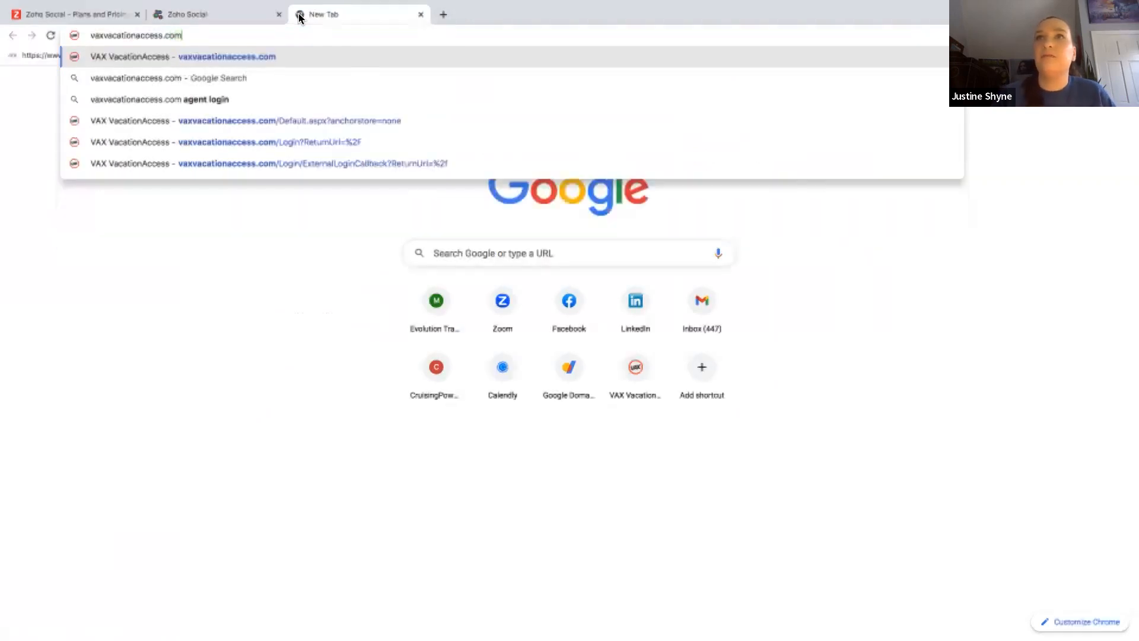
{"action": "key", "text": "Return"}
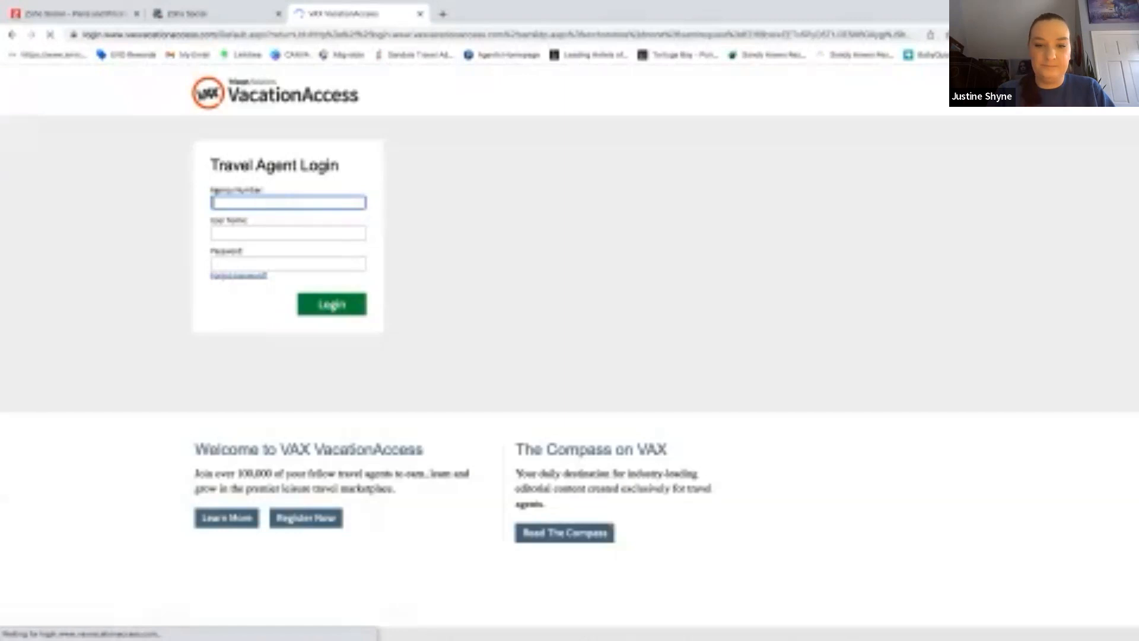
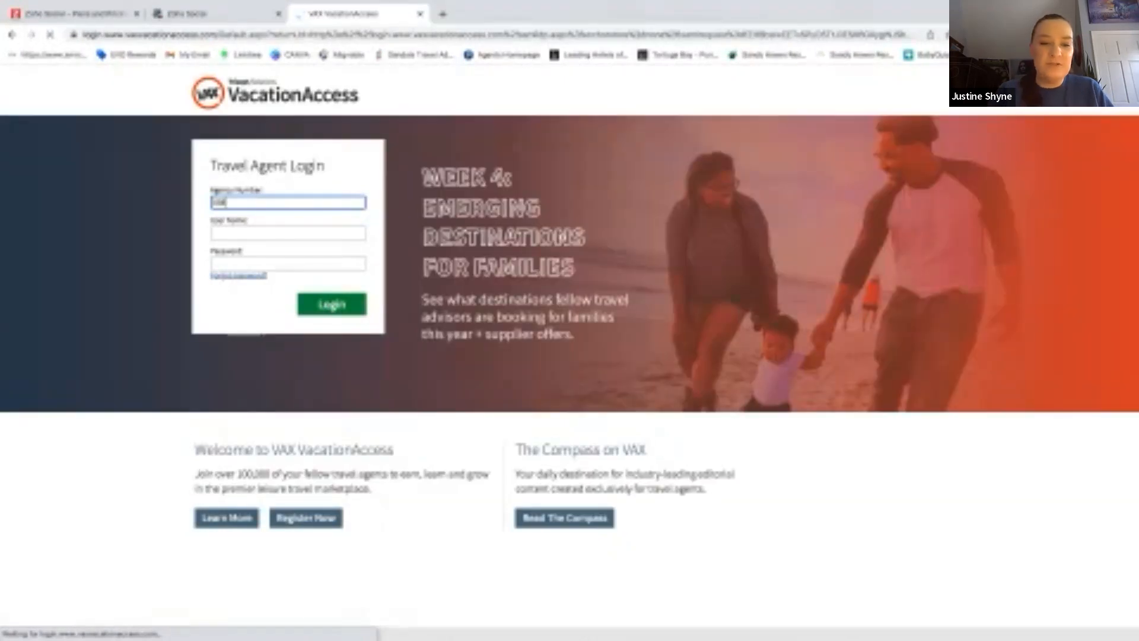
Log in as a travel agent with the agency number, user name and password.
{"action": "key", "text": "Tab"}
{"action": "type", "text": "JUST"}
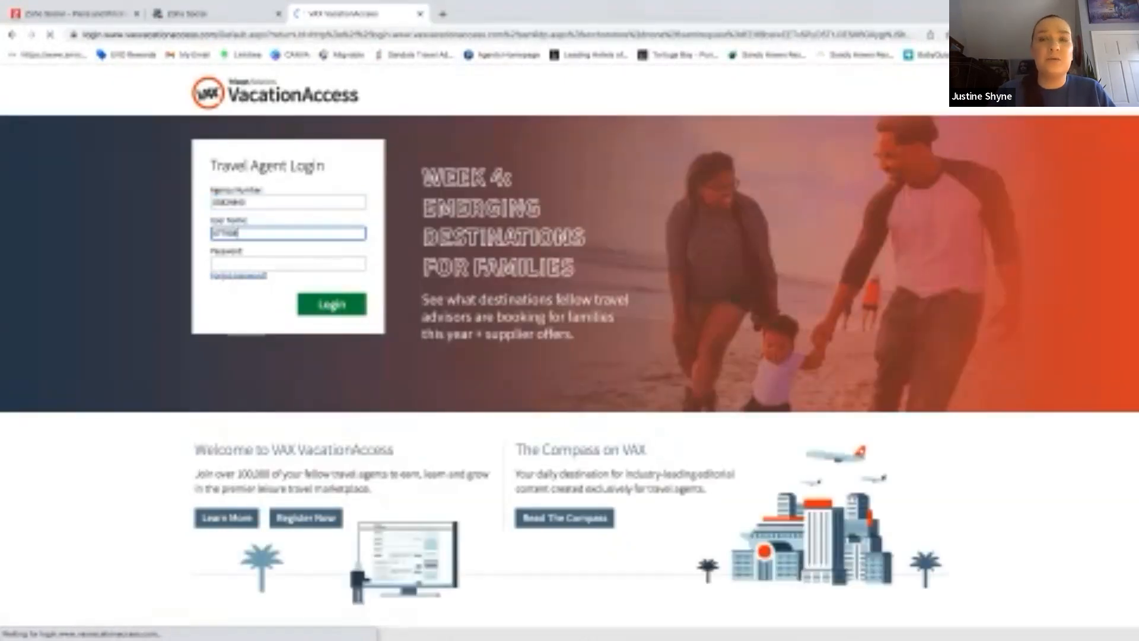
{"action": "key", "text": "Tab"}
{"action": "type", "text": "****"}
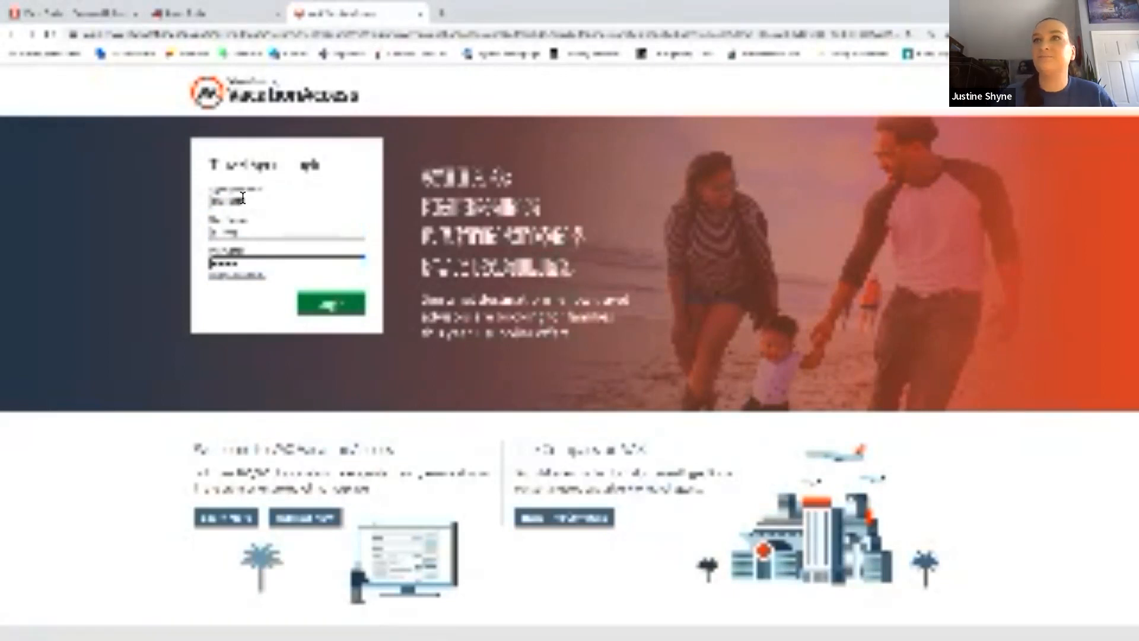
{"action": "key", "text": "Return"}
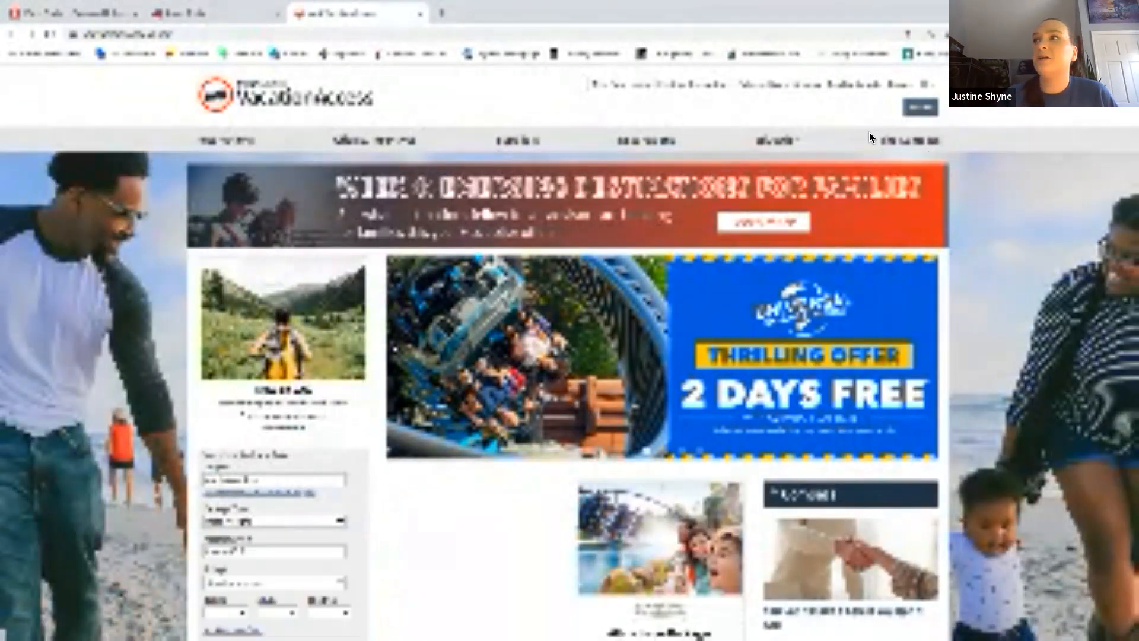
Go to the Travel Inspo Tool Kit page and scroll down its content.
{"action": "left_click", "coordinate": [923, 138]}
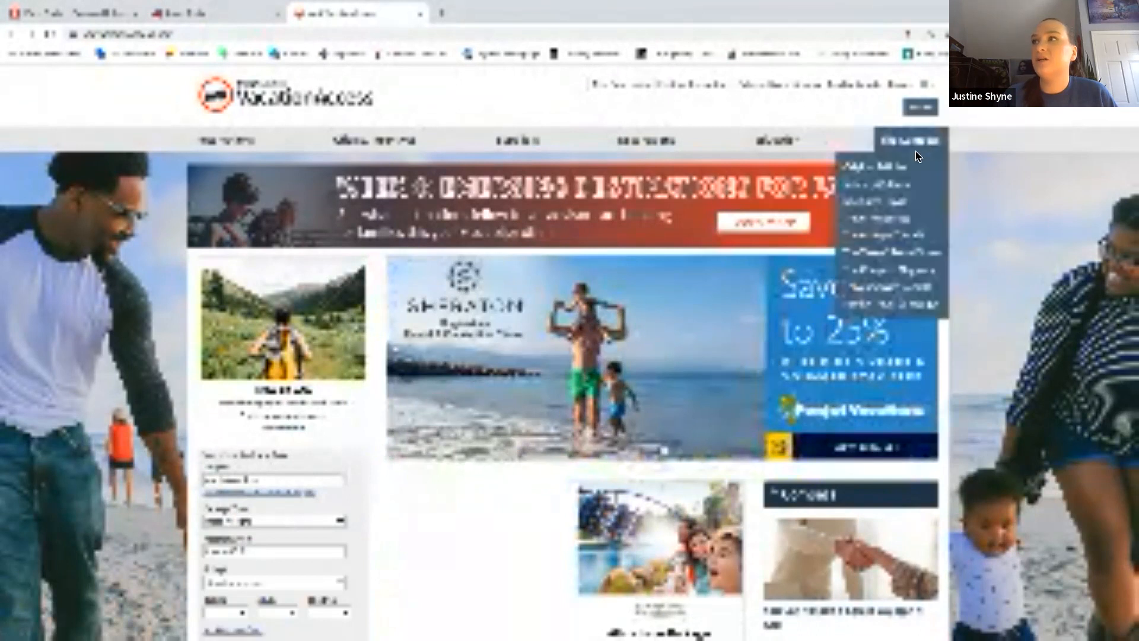
{"action": "left_click", "coordinate": [877, 236]}
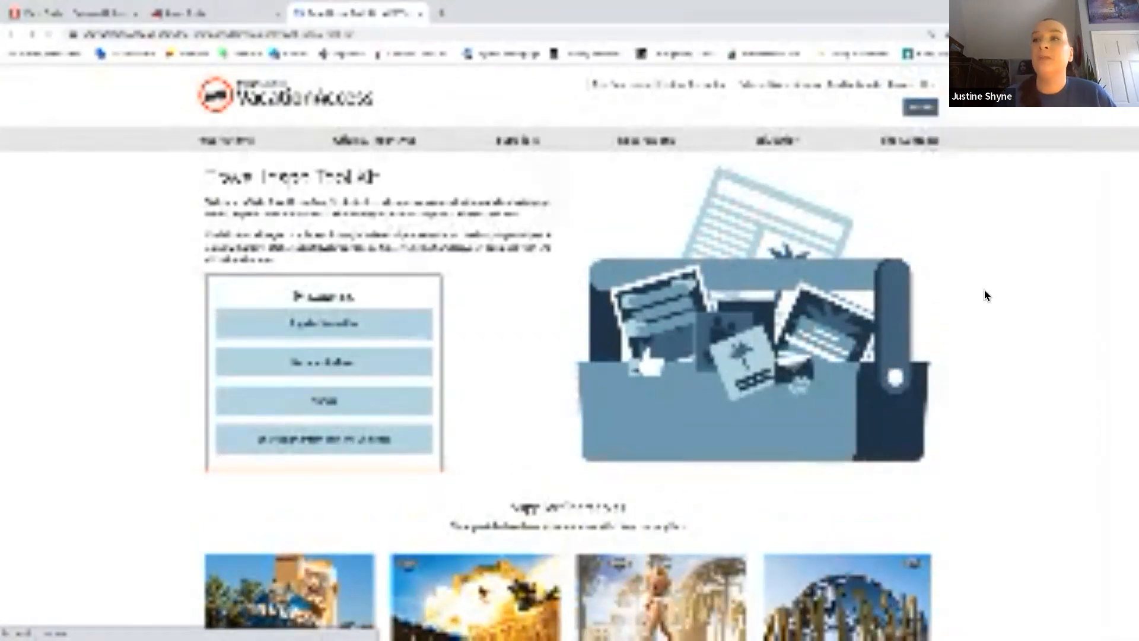
{"action": "scroll", "coordinate": [984, 295], "scroll_direction": "down", "scroll_amount": 5}
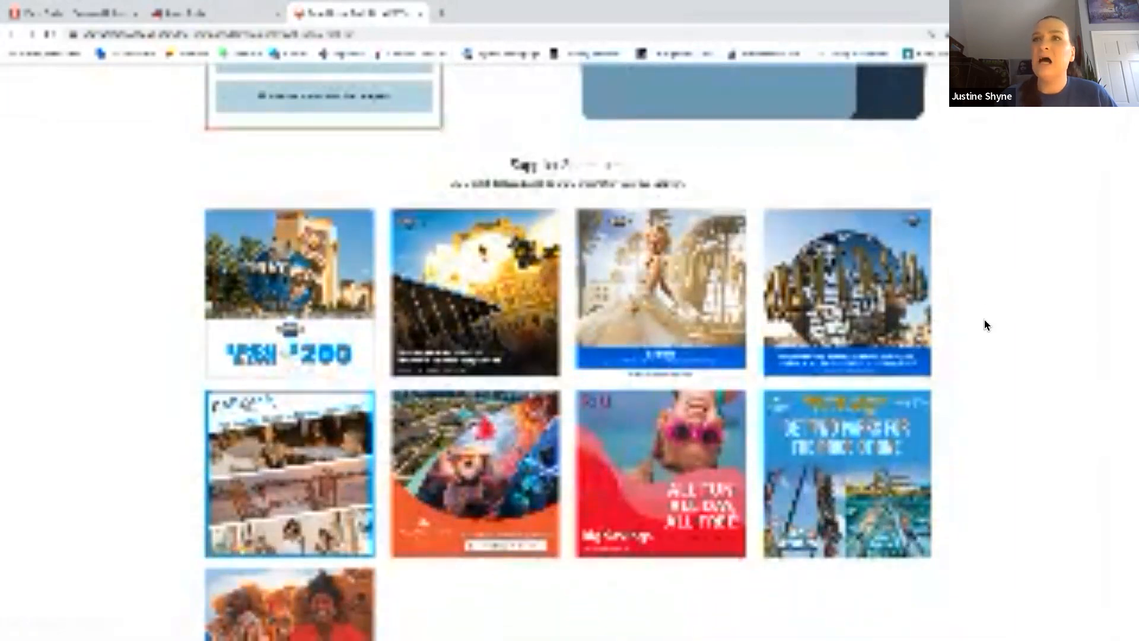
{"action": "scroll", "coordinate": [984, 324], "scroll_direction": "down", "scroll_amount": 9}
{"action": "scroll", "coordinate": [984, 319], "scroll_direction": "down", "scroll_amount": 6}
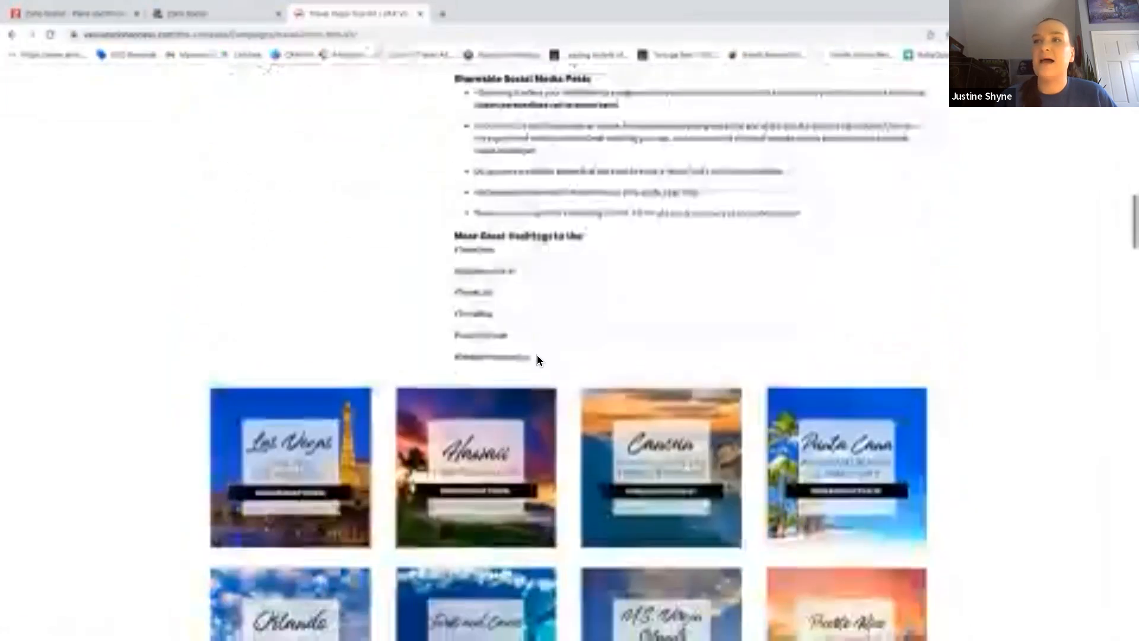
Select the suggested hashtags list, then scroll down to the 'Travel far enough' image row.
{"action": "left_click_drag", "start_coordinate": [537, 356], "coordinate": [446, 246]}
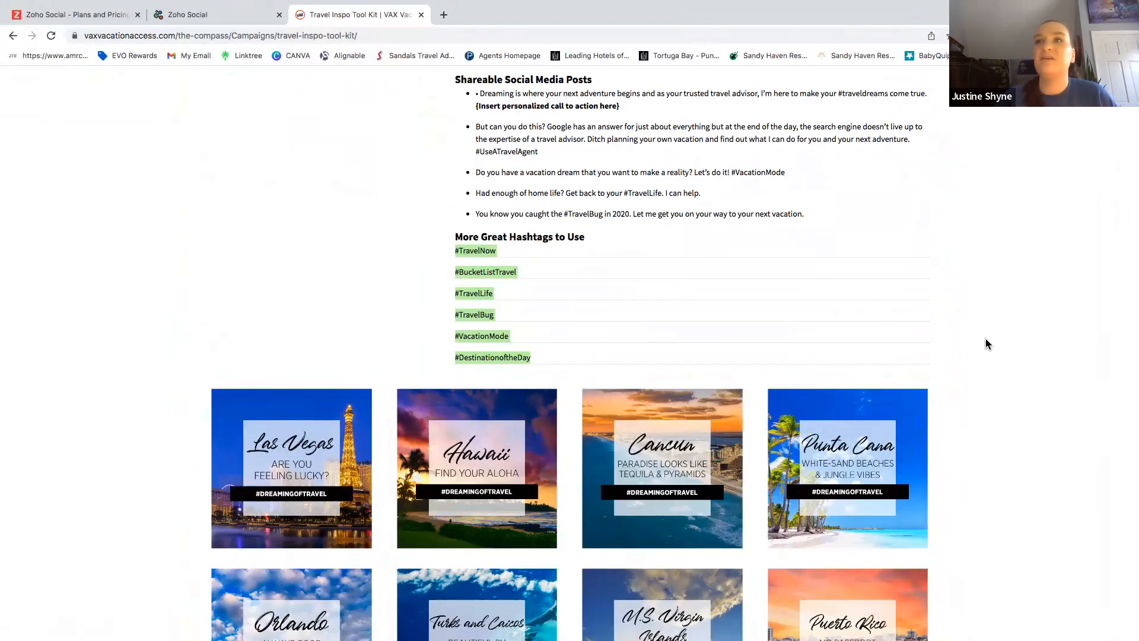
{"action": "scroll", "coordinate": [987, 343], "scroll_direction": "down", "scroll_amount": 5}
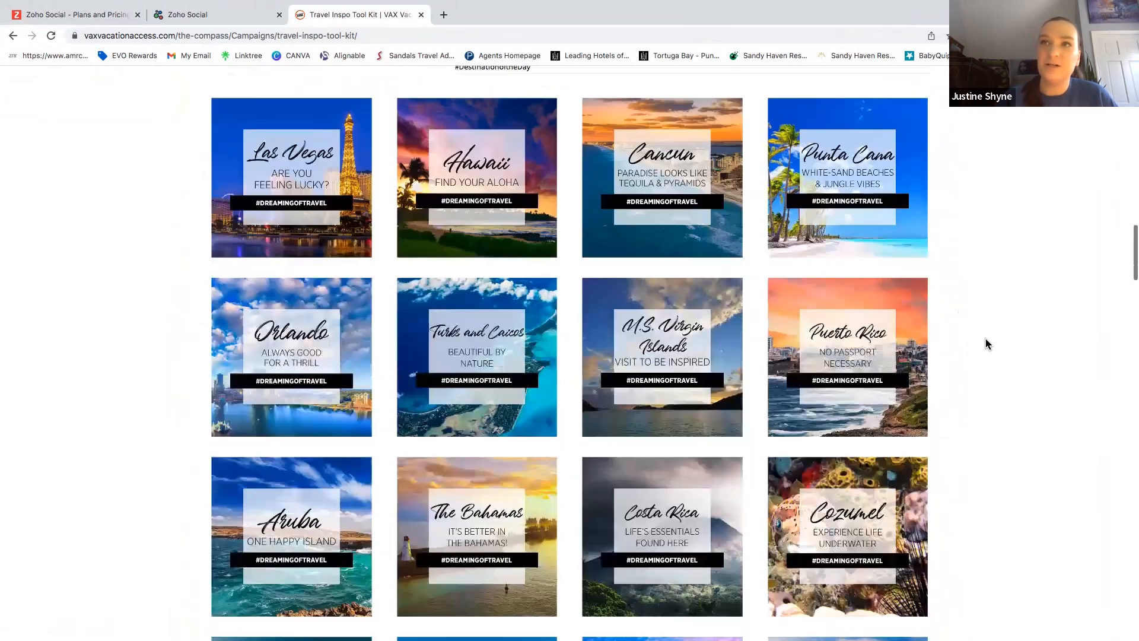
{"action": "scroll", "coordinate": [987, 343], "scroll_direction": "down", "scroll_amount": 1}
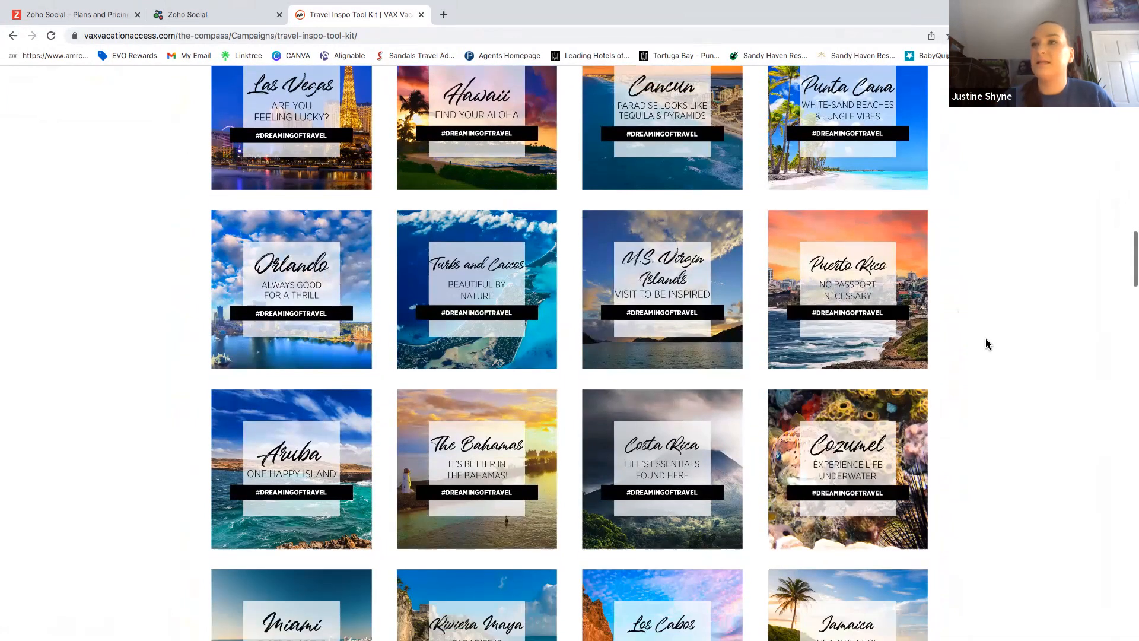
{"action": "scroll", "coordinate": [987, 343], "scroll_direction": "down", "scroll_amount": 6}
{"action": "scroll", "coordinate": [987, 342], "scroll_direction": "down", "scroll_amount": 5}
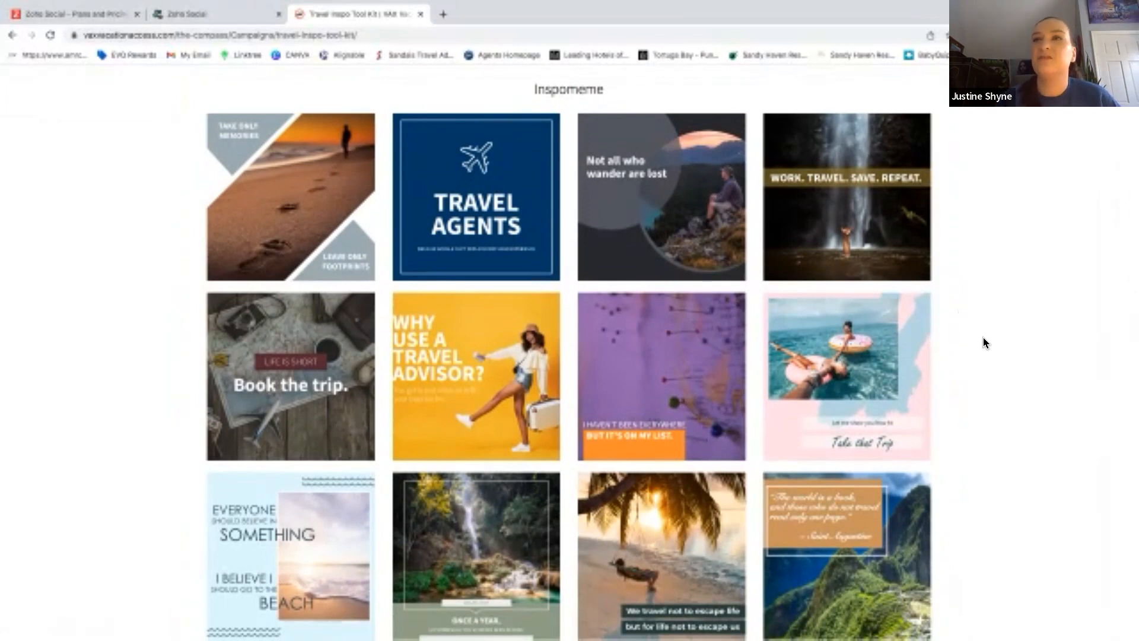
{"action": "scroll", "coordinate": [983, 343], "scroll_direction": "down", "scroll_amount": 4}
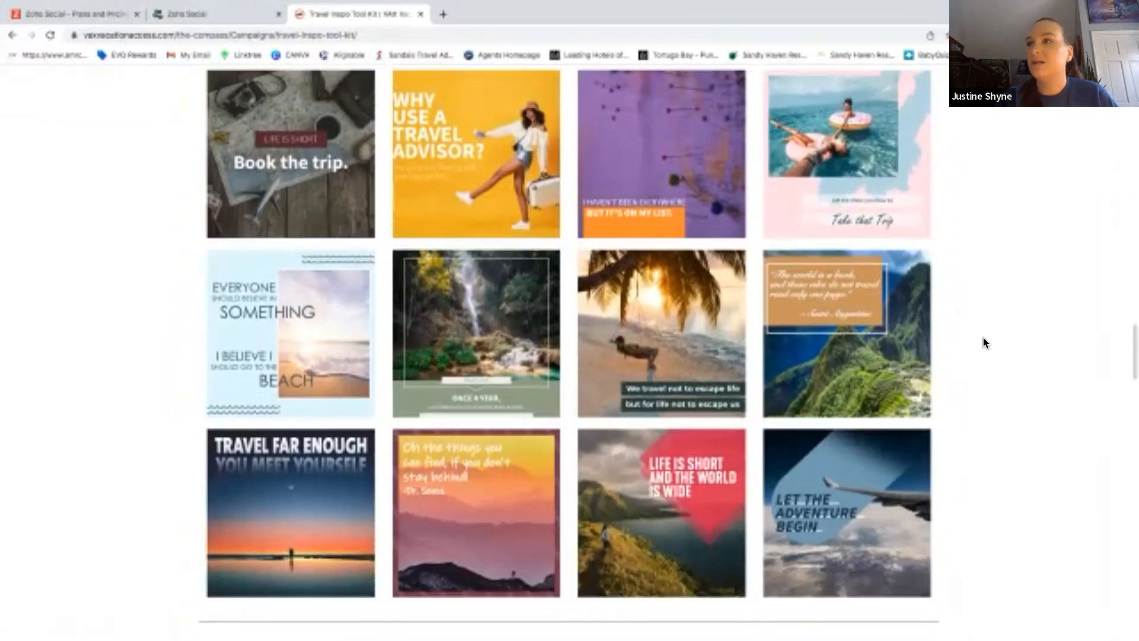
Save the 'Travel far enough' image as the travelfarenough JPEG in Downloads, then browse the Memes gallery.
{"action": "right_click", "coordinate": [299, 478]}
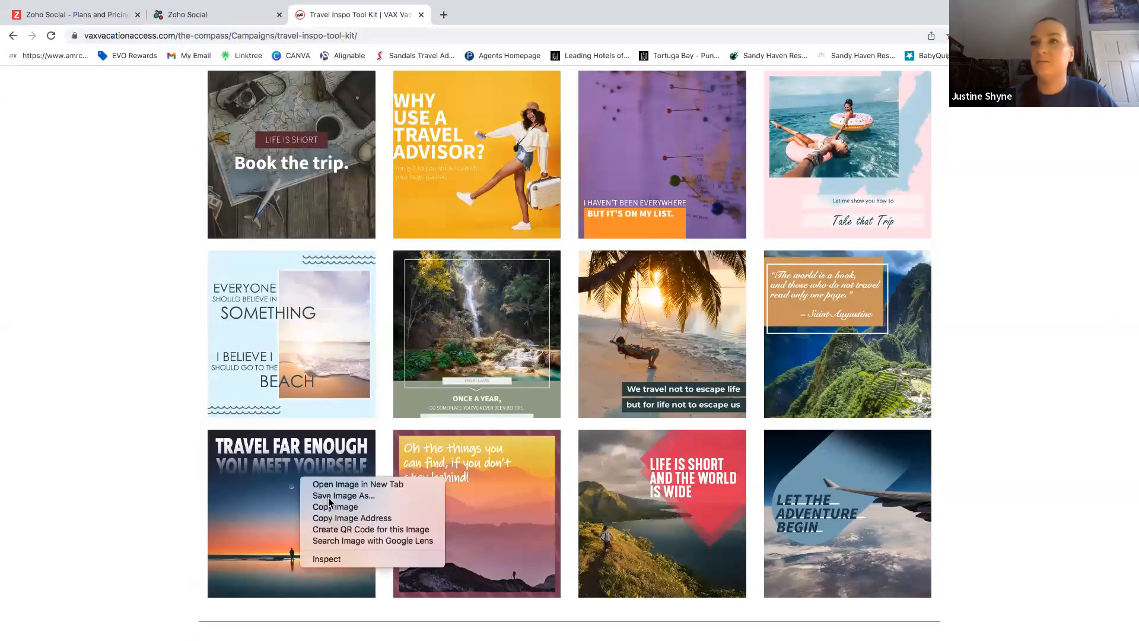
{"action": "left_click", "coordinate": [341, 495]}
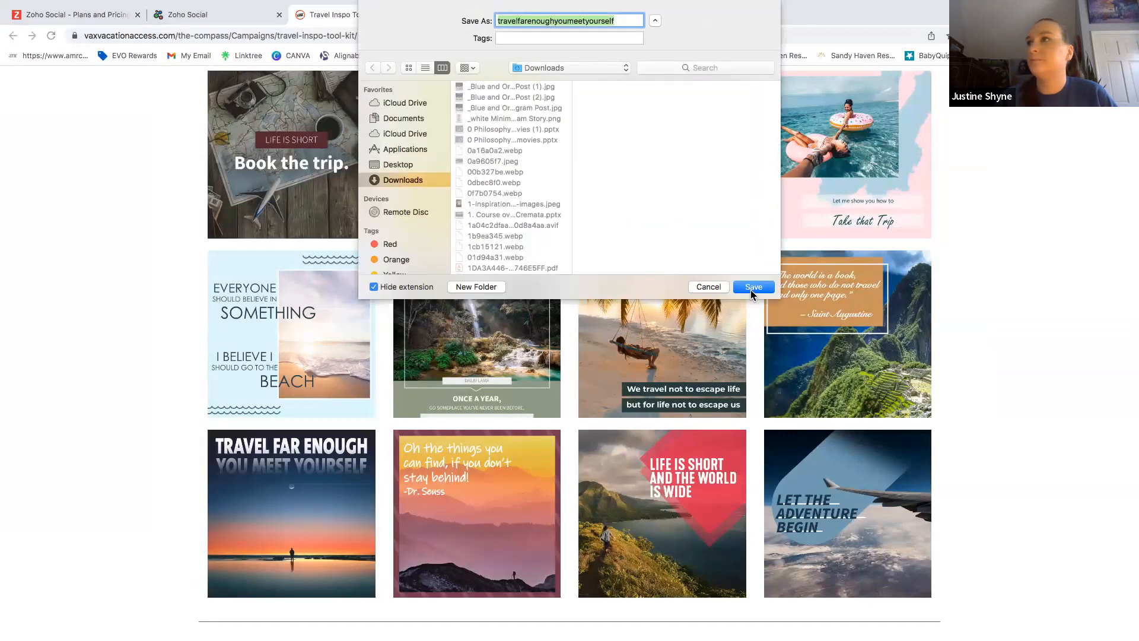
{"action": "left_click", "coordinate": [752, 289]}
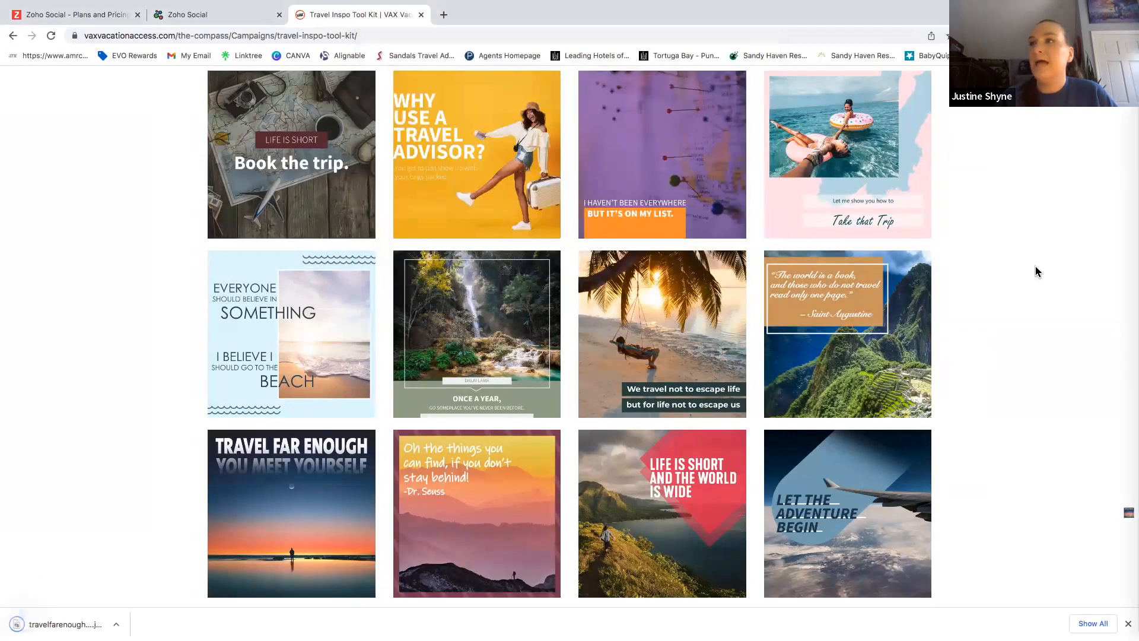
{"action": "scroll", "coordinate": [1037, 271], "scroll_direction": "down", "scroll_amount": 7}
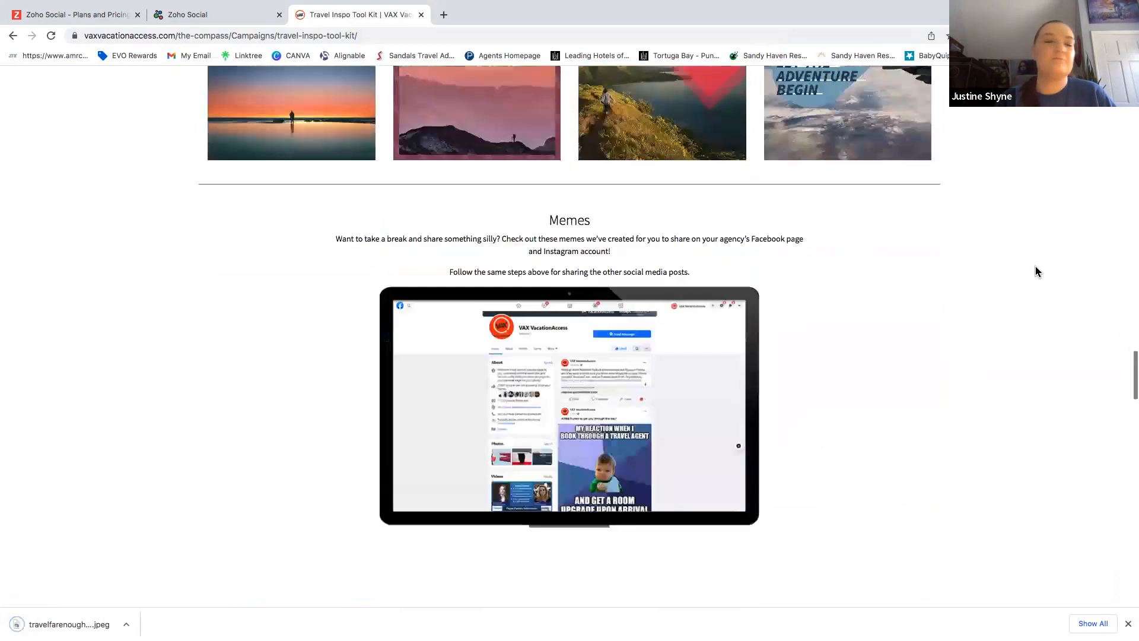
{"action": "scroll", "coordinate": [1037, 271], "scroll_direction": "down", "scroll_amount": 6}
{"action": "scroll", "coordinate": [1037, 271], "scroll_direction": "down", "scroll_amount": 2}
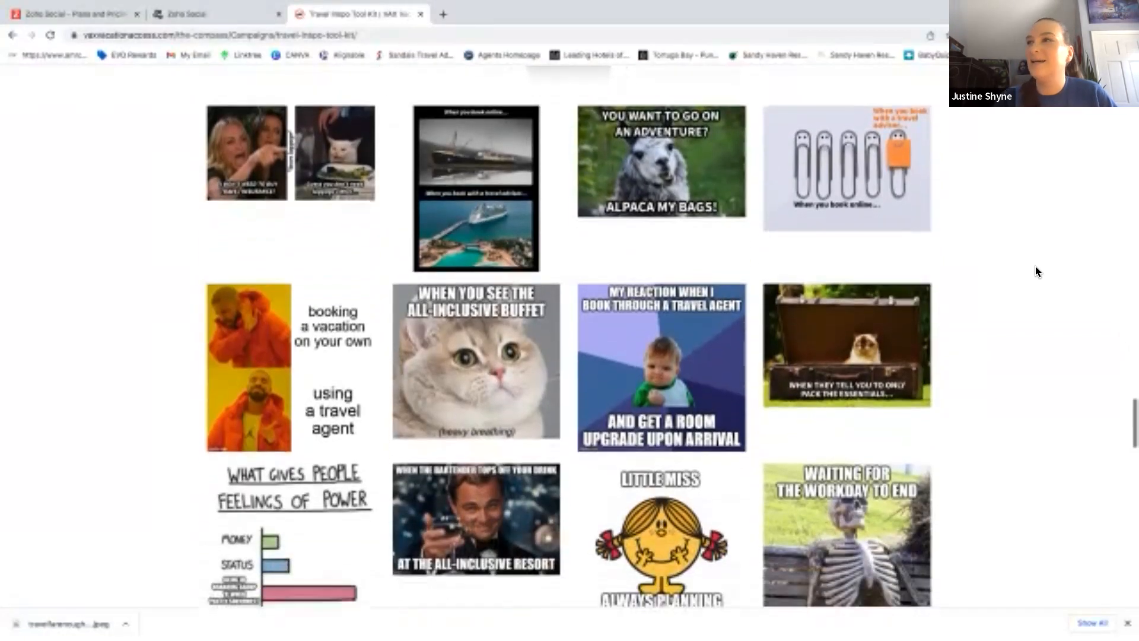
{"action": "scroll", "coordinate": [1035, 271], "scroll_direction": "down", "scroll_amount": 4}
{"action": "scroll", "coordinate": [1036, 271], "scroll_direction": "down", "scroll_amount": 10}
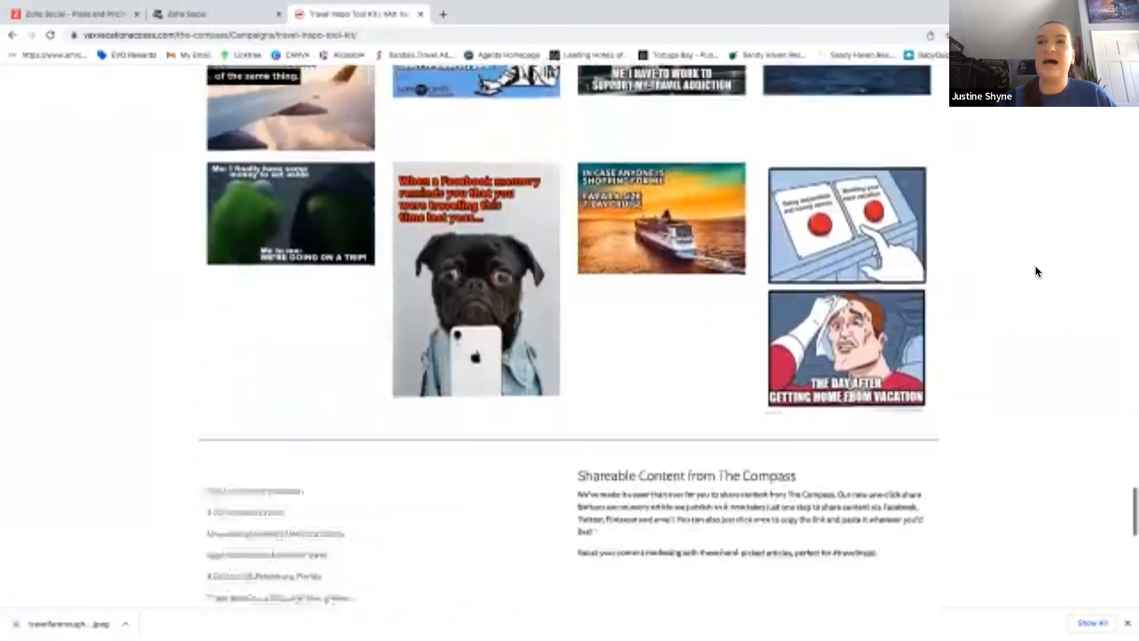
{"action": "scroll", "coordinate": [1036, 272], "scroll_direction": "up", "scroll_amount": 2}
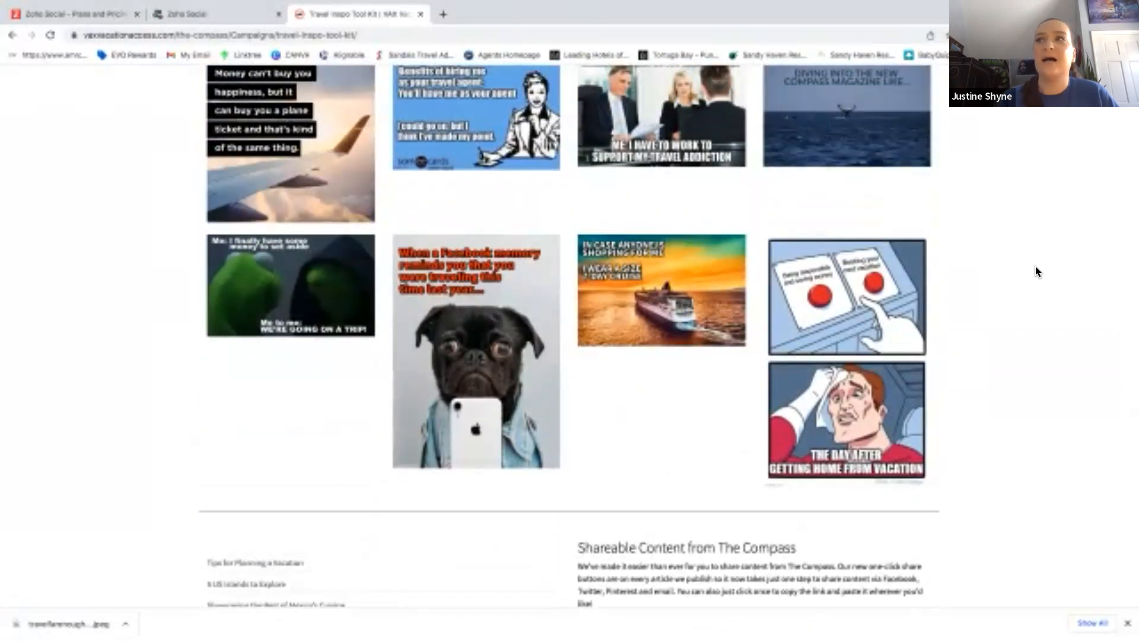
{"action": "scroll", "coordinate": [1035, 266], "scroll_direction": "up", "scroll_amount": 2}
{"action": "scroll", "coordinate": [514, 123], "scroll_direction": "up", "scroll_amount": 1}
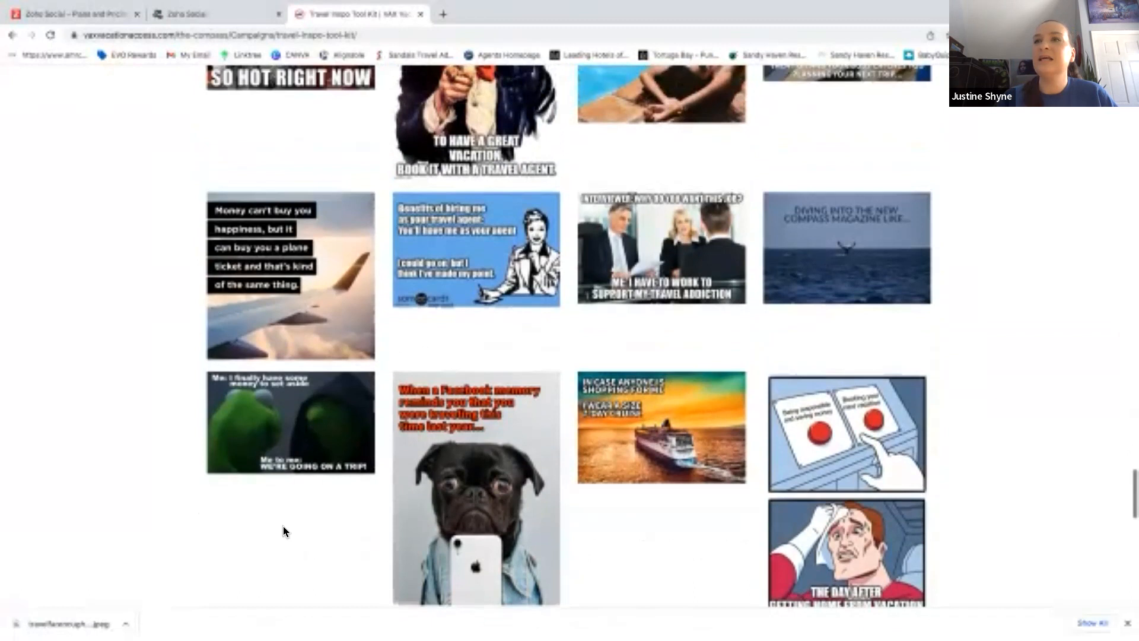
Drag the downloaded travelfarenough JPEG from the download bar into the Zoho Social post.
{"action": "left_click", "coordinate": [193, 15]}
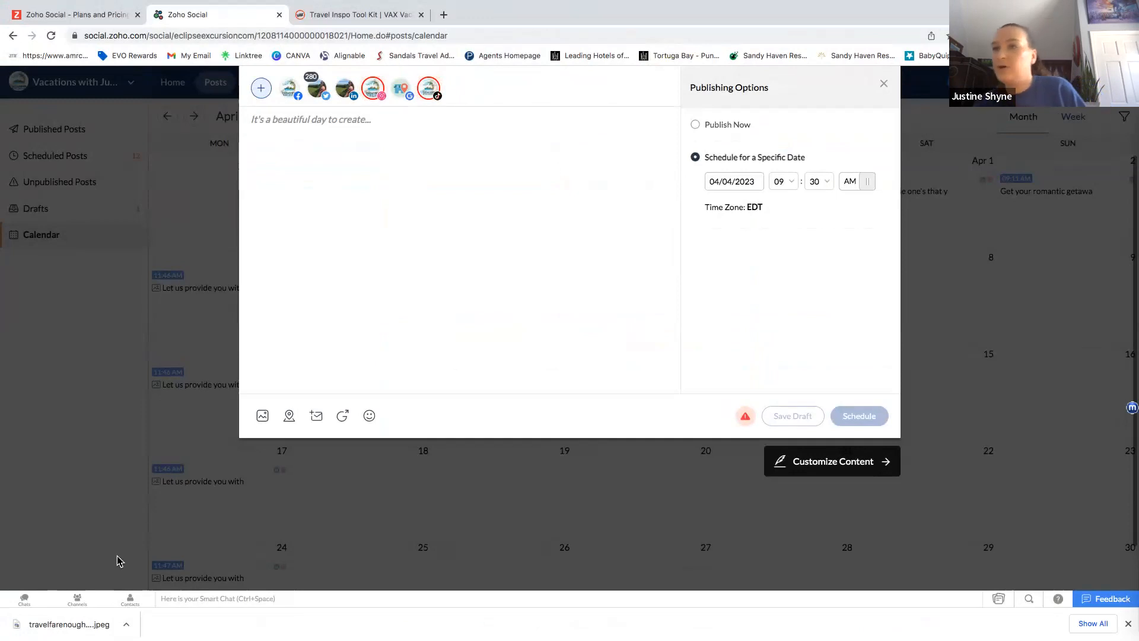
{"action": "left_click_drag", "start_coordinate": [95, 620], "coordinate": [438, 258]}
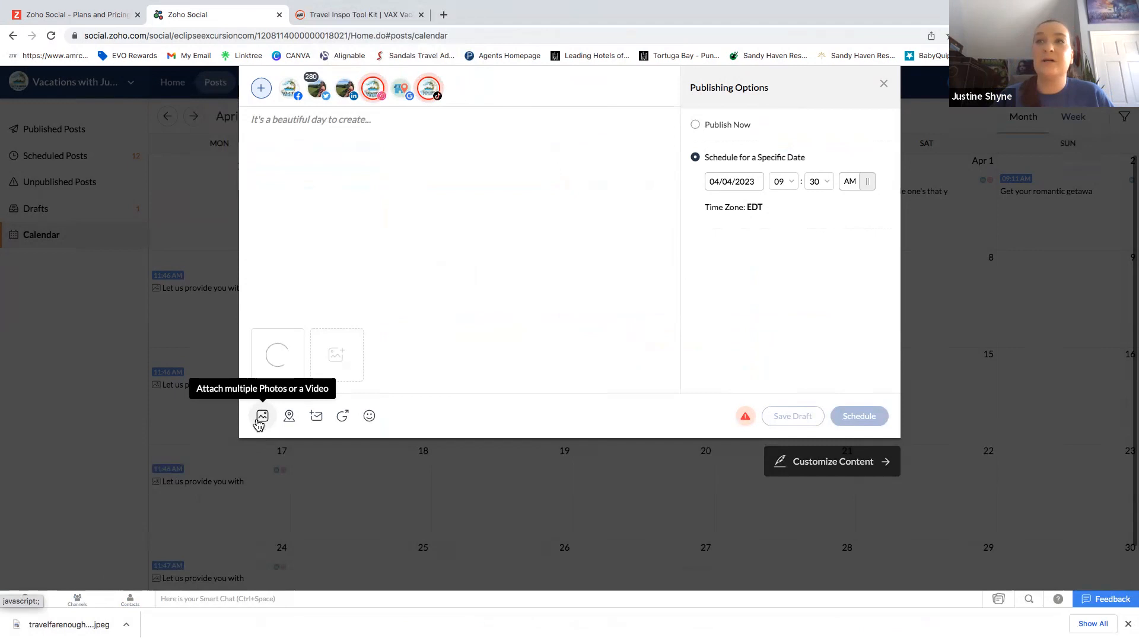
{"action": "left_click", "coordinate": [259, 420]}
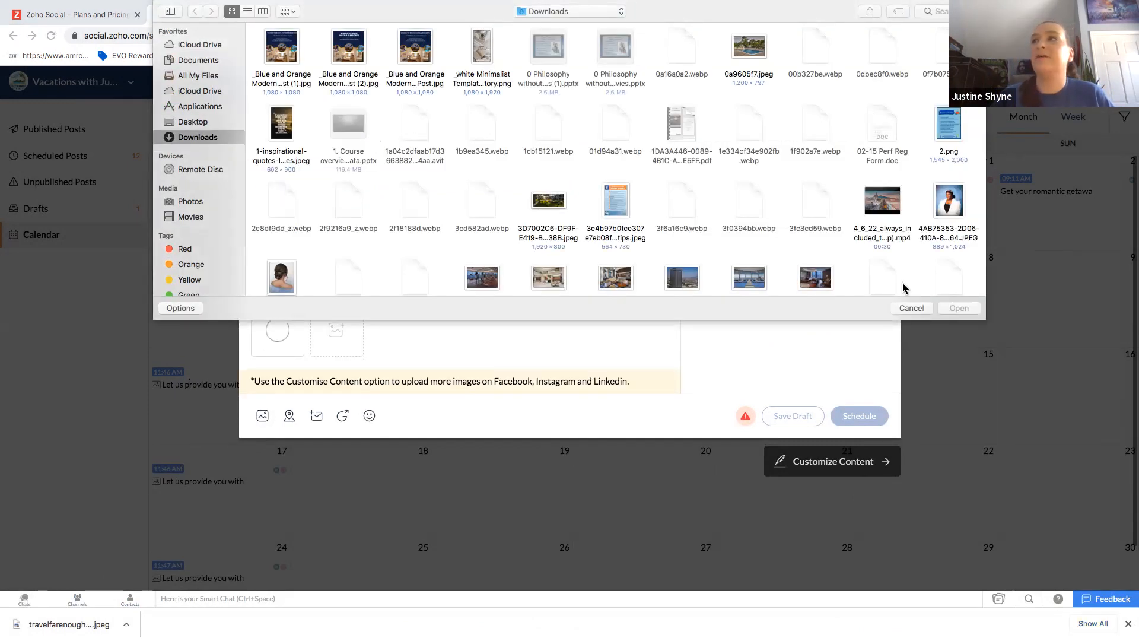
{"action": "left_click", "coordinate": [911, 308]}
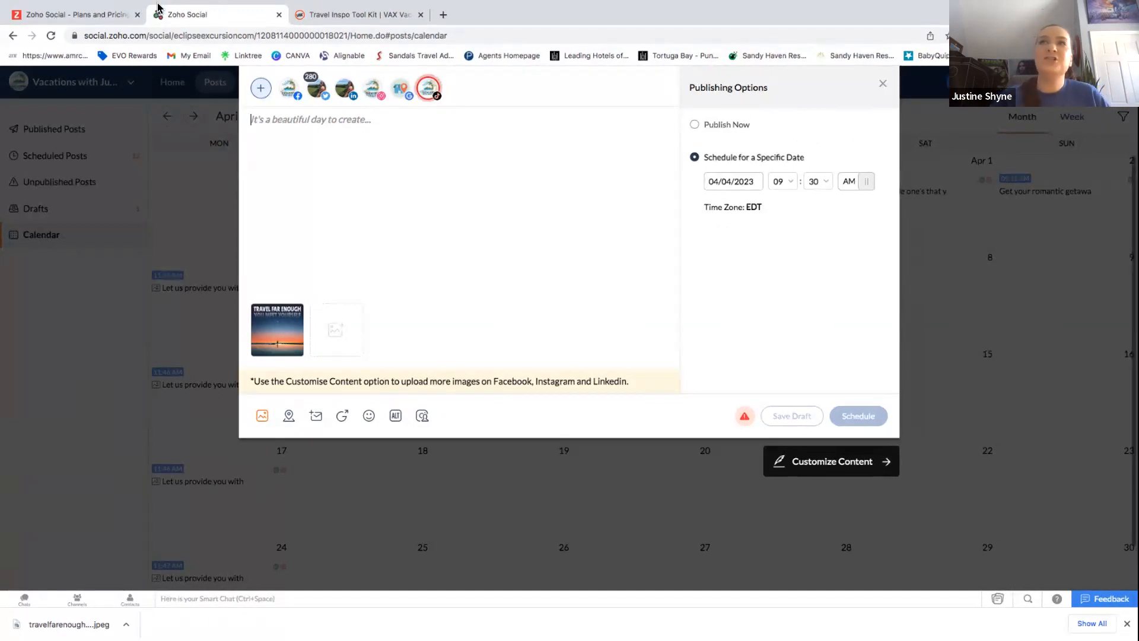
{"action": "left_click", "coordinate": [347, 42]}
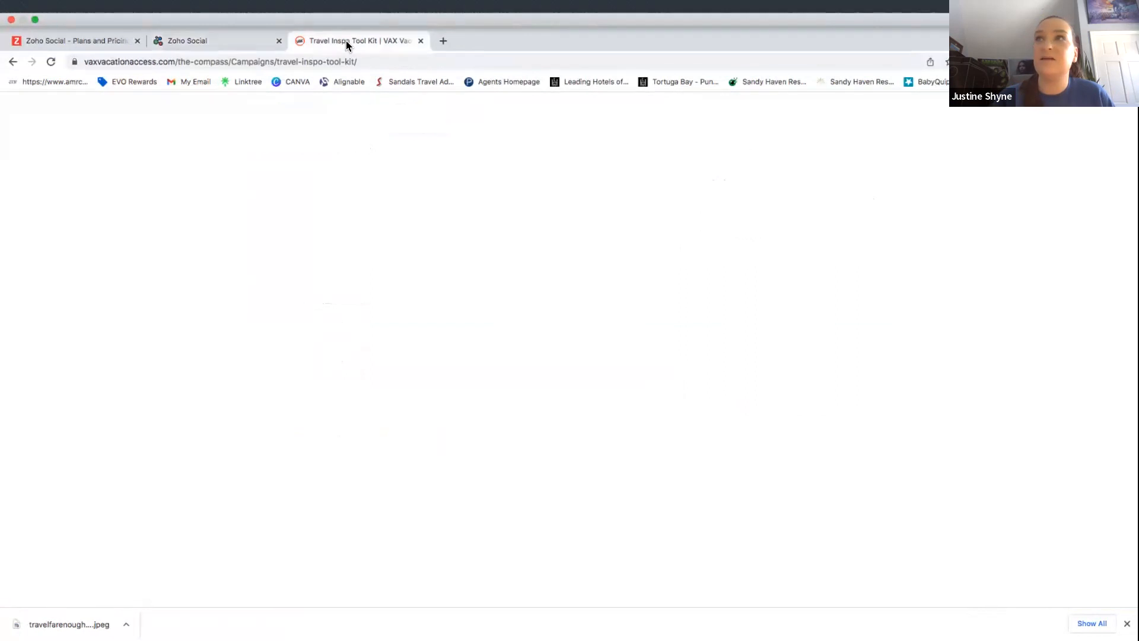
{"action": "scroll", "coordinate": [869, 240], "scroll_direction": "up", "scroll_amount": 20}
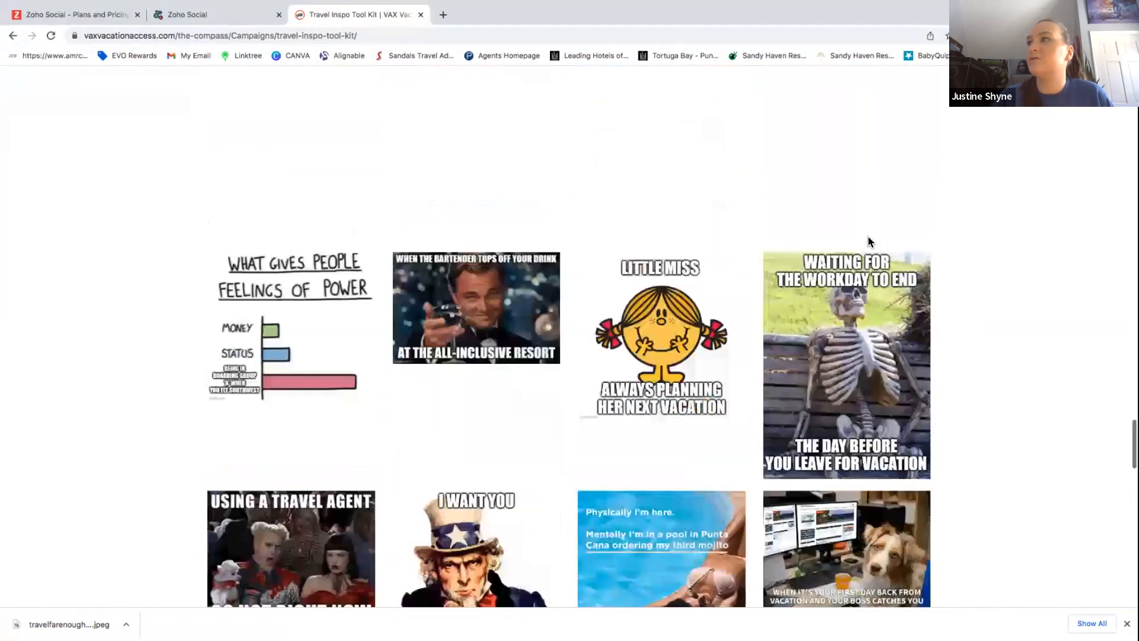
{"action": "scroll", "coordinate": [867, 241], "scroll_direction": "up", "scroll_amount": 15}
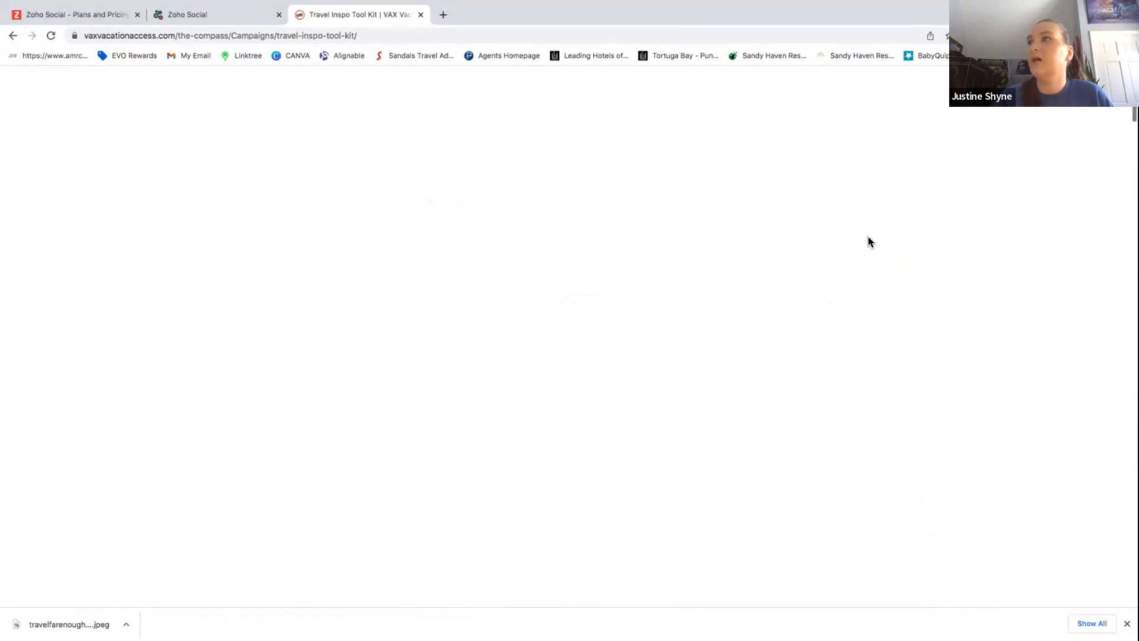
{"action": "mouse_move", "coordinate": [904, 148]}
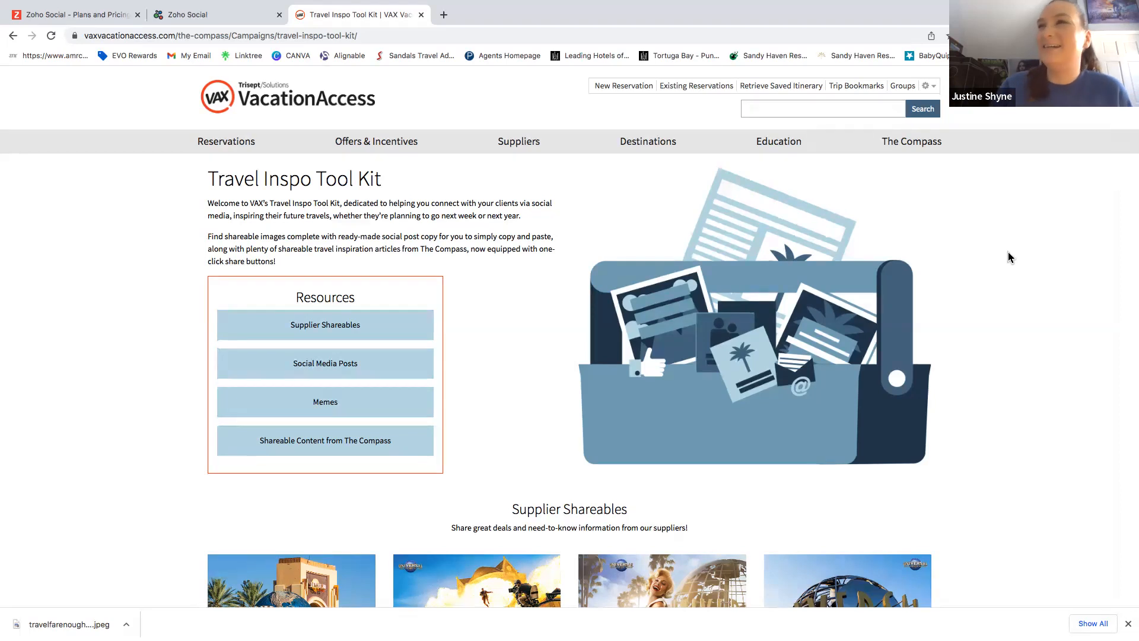
{"action": "left_click", "coordinate": [205, 15]}
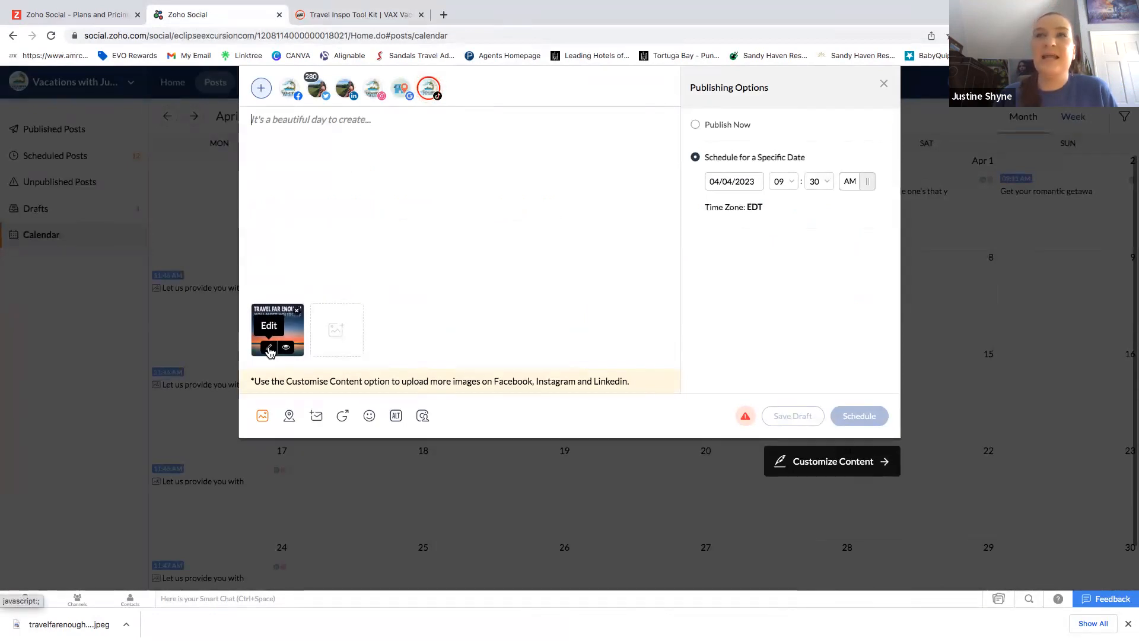
Begin the caption with the quote 'Travel Far Enough You Meet Yourself'.
{"action": "left_click", "coordinate": [270, 352]}
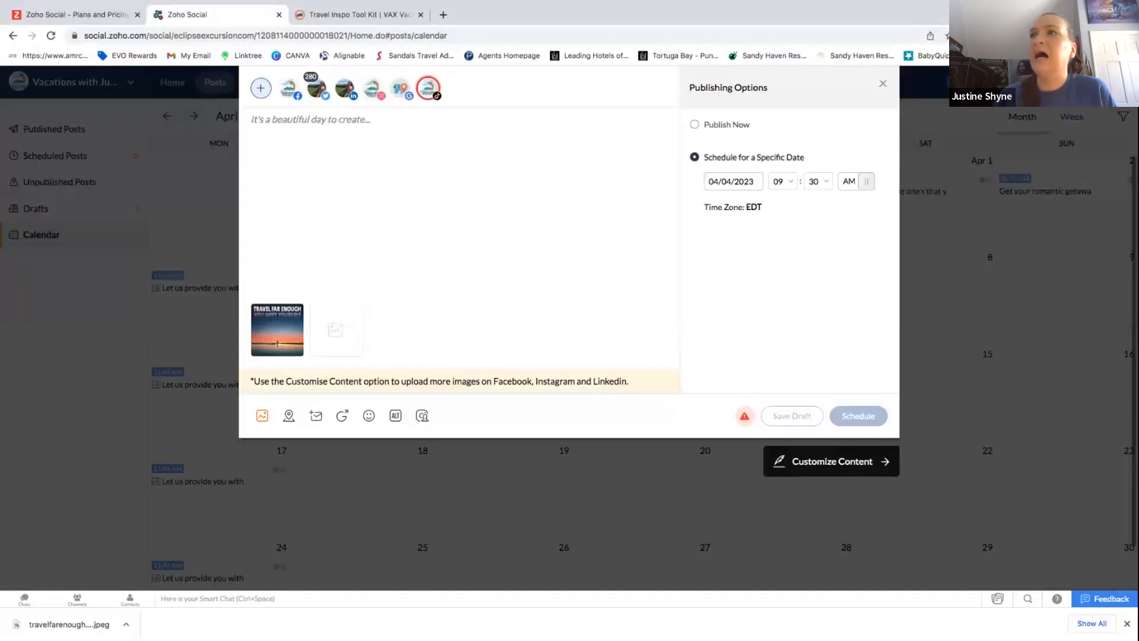
{"action": "left_click", "coordinate": [265, 126]}
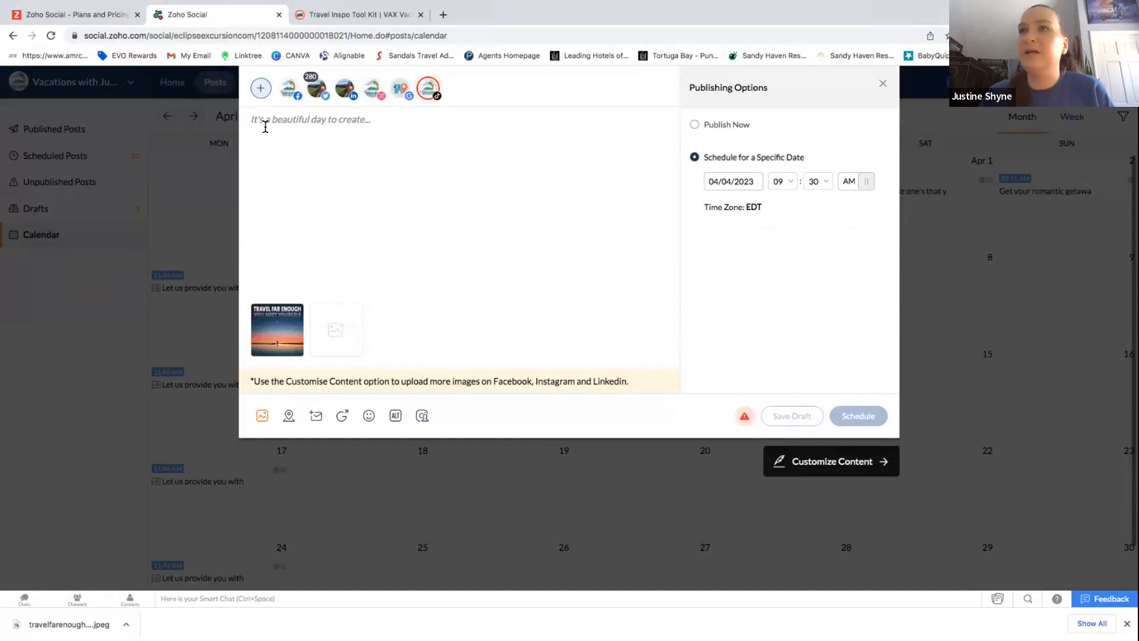
{"action": "type", "text": "\"Travel "}
{"action": "type", "text": "Far Enough"}
{"action": "type", "text": " You Meet YO"}
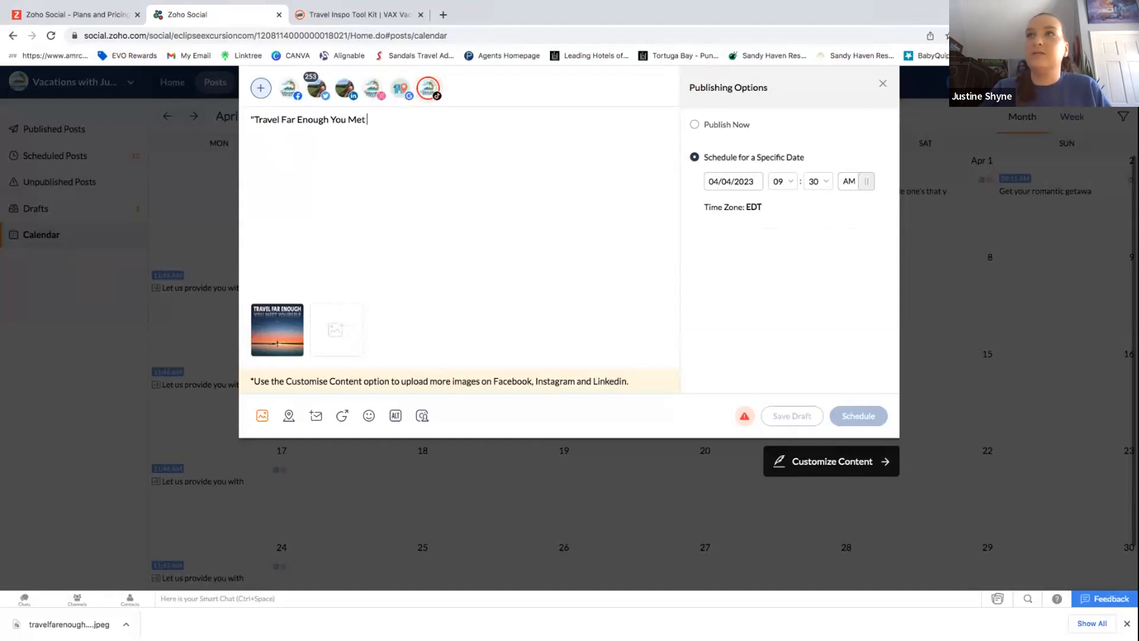
{"action": "type", "text": "urse"}
{"action": "key", "text": "BackSpace"}
{"action": "key", "text": "BackSpace"}
{"action": "key", "text": "BackSpace"}
{"action": "key", "text": "BackSpace"}
{"action": "key", "text": "BackSpace"}
{"action": "type", "text": "oursefl"}
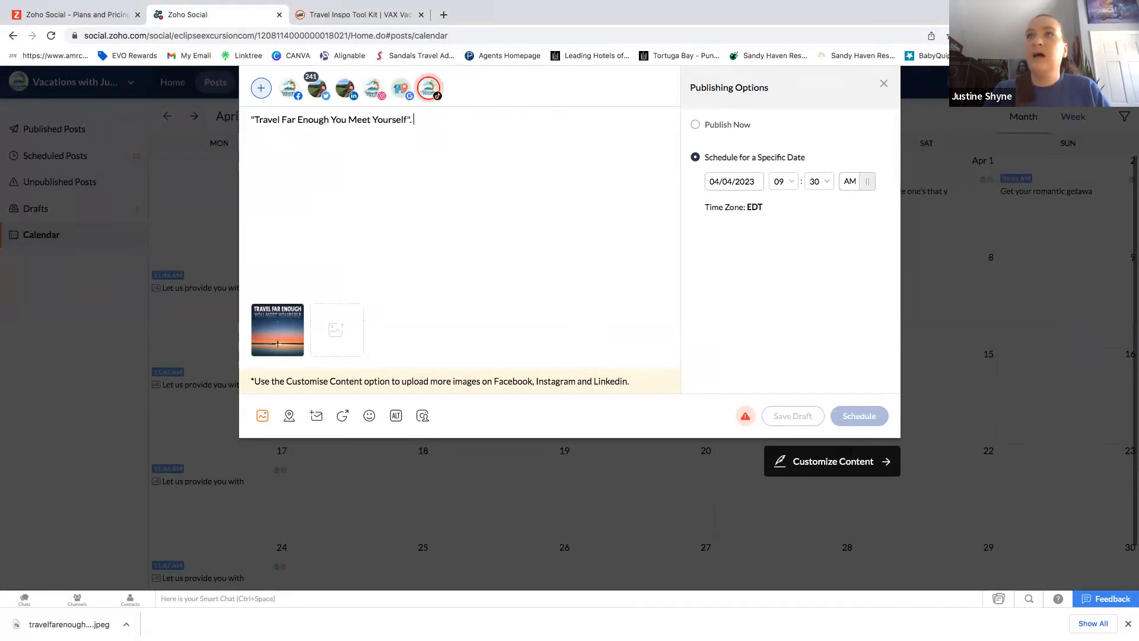
Add 'Let's take care of your 2023 Travel Bucket list! Start by filling out our Vacation Quote Request Form:'.
{"action": "type", "text": "Let's take care of yo"}
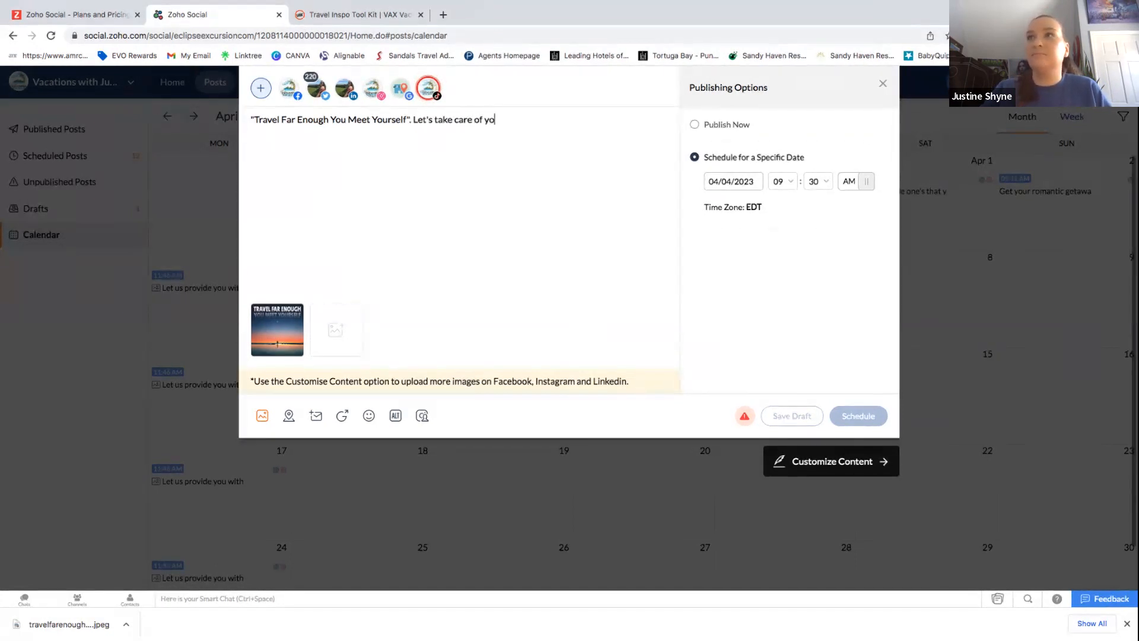
{"action": "type", "text": "ur 2023 Travel Bucket list! "}
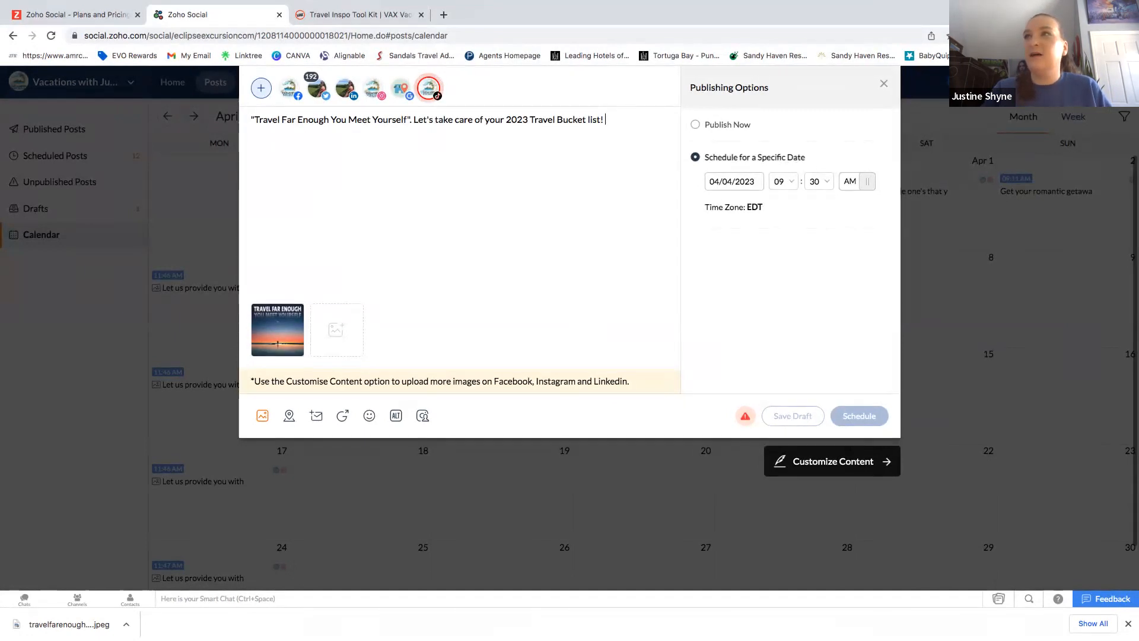
{"action": "type", "text": "St"}
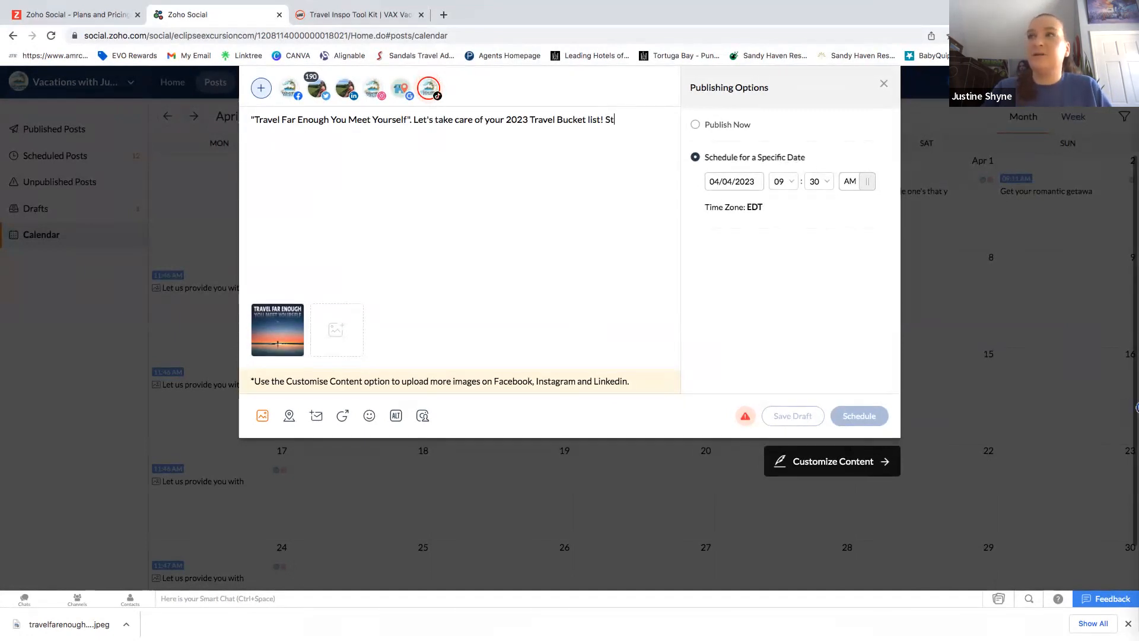
{"action": "type", "text": "art by fi"}
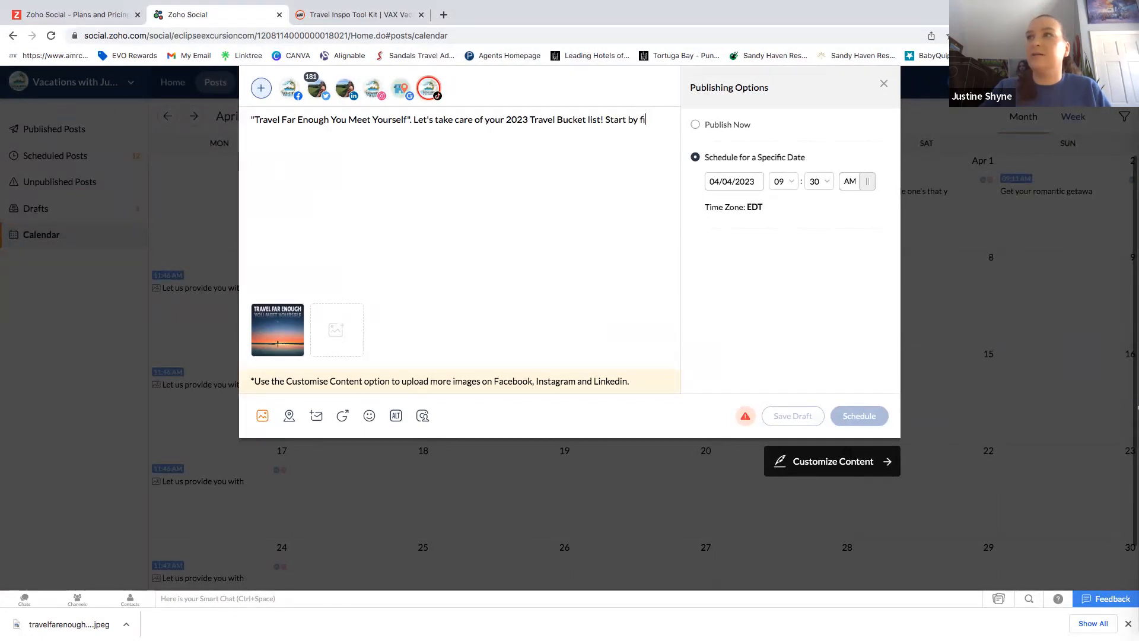
{"action": "type", "text": "lling out your"}
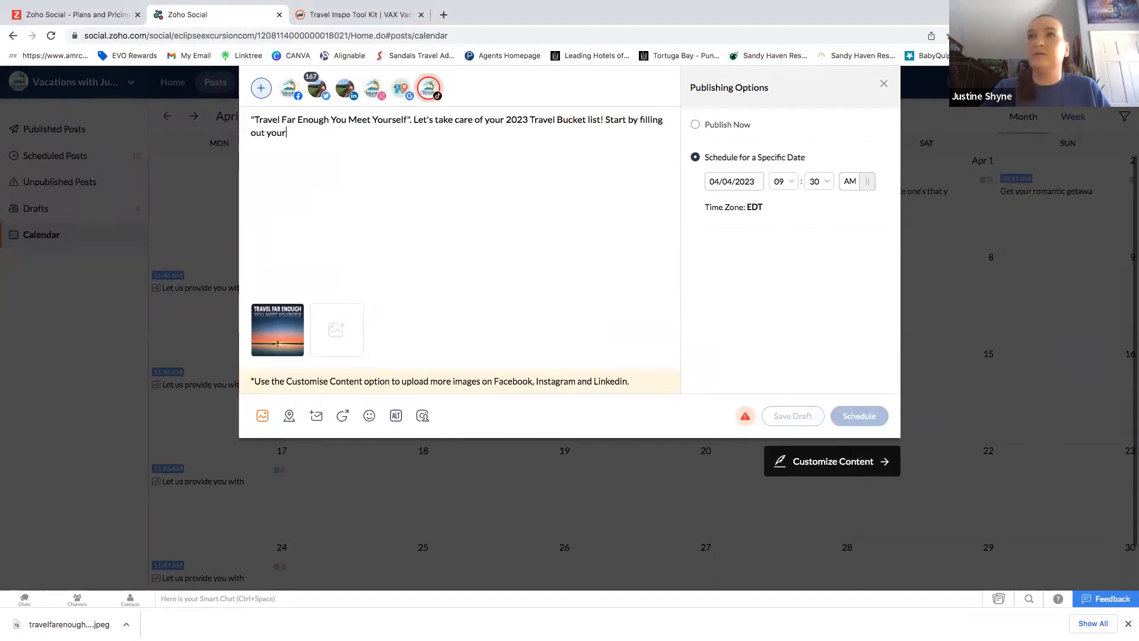
{"action": "key", "text": "BackSpace"}
{"action": "key", "text": "BackSpace"}
{"action": "key", "text": "BackSpace"}
{"action": "key", "text": "BackSpace"}
{"action": "key", "text": "BackSpace"}
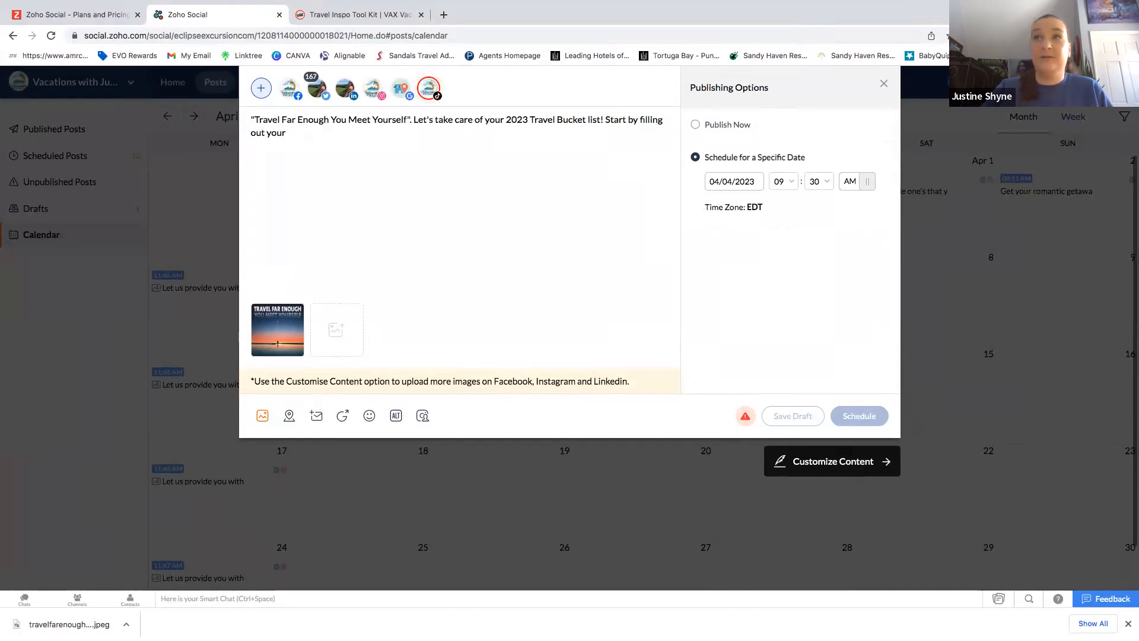
{"action": "type", "text": "our Vacati"}
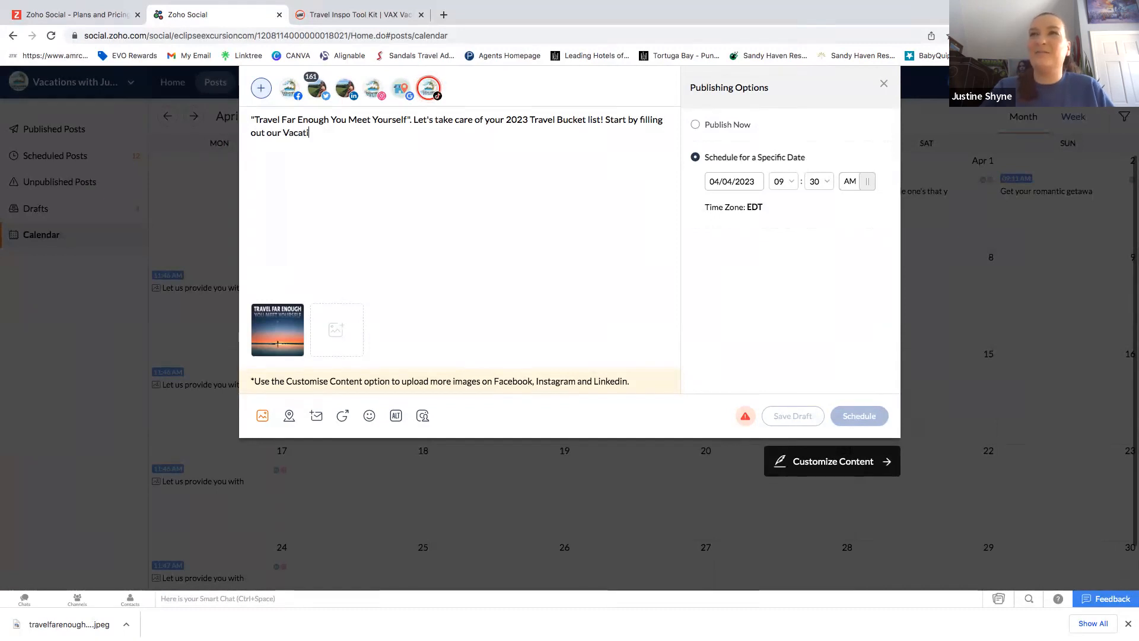
{"action": "type", "text": "on Quote Request"}
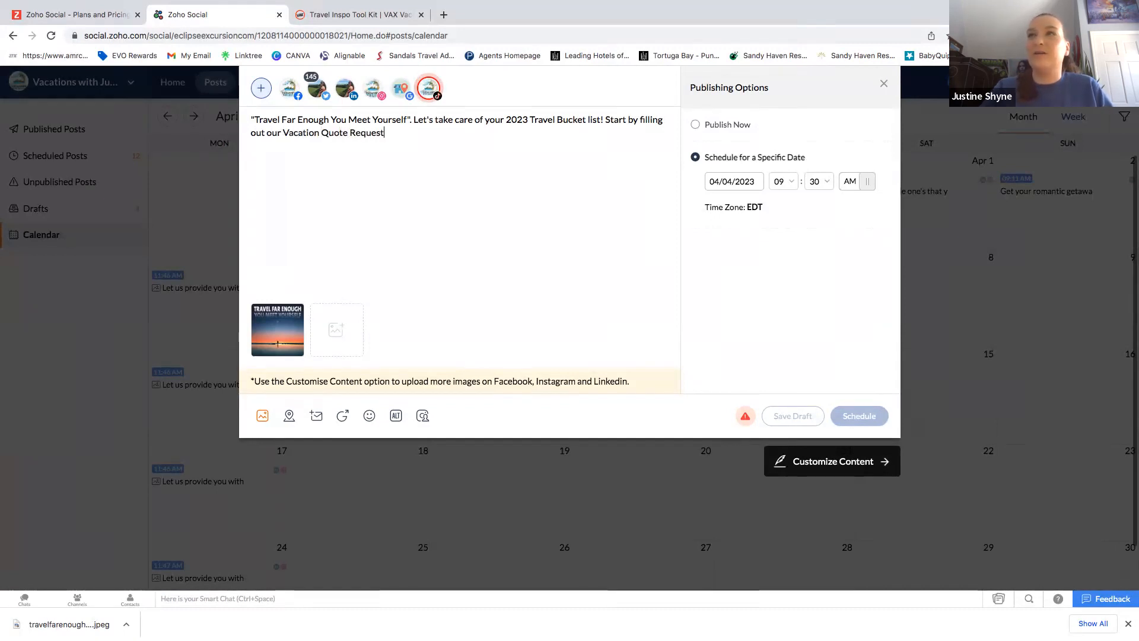
{"action": "type", "text": " Fo"}
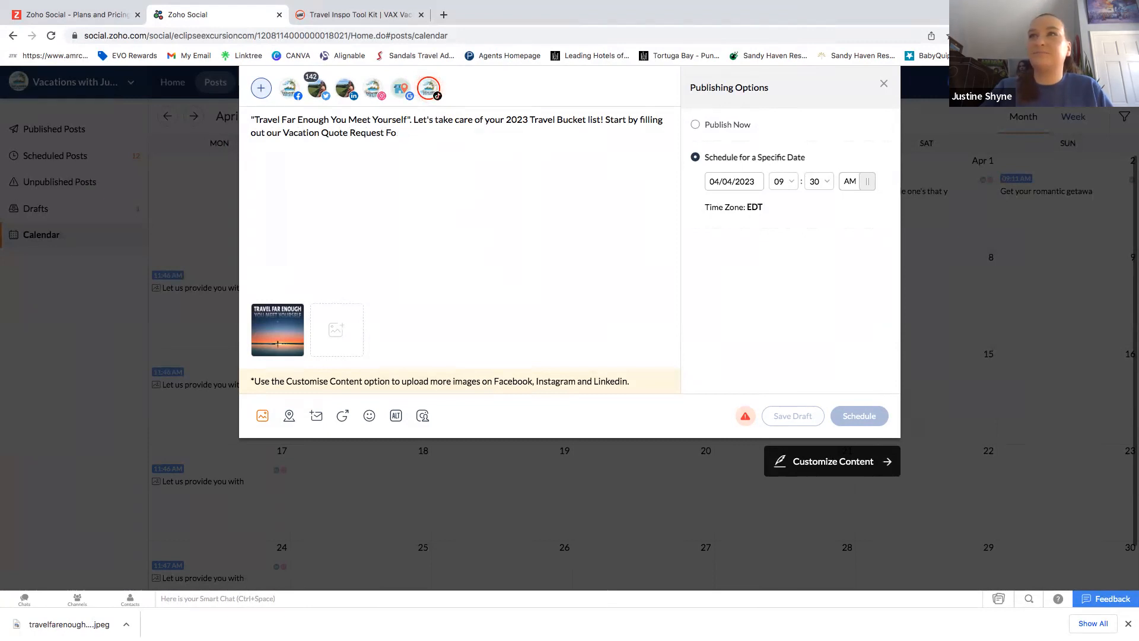
{"action": "type", "text": "rm:"}
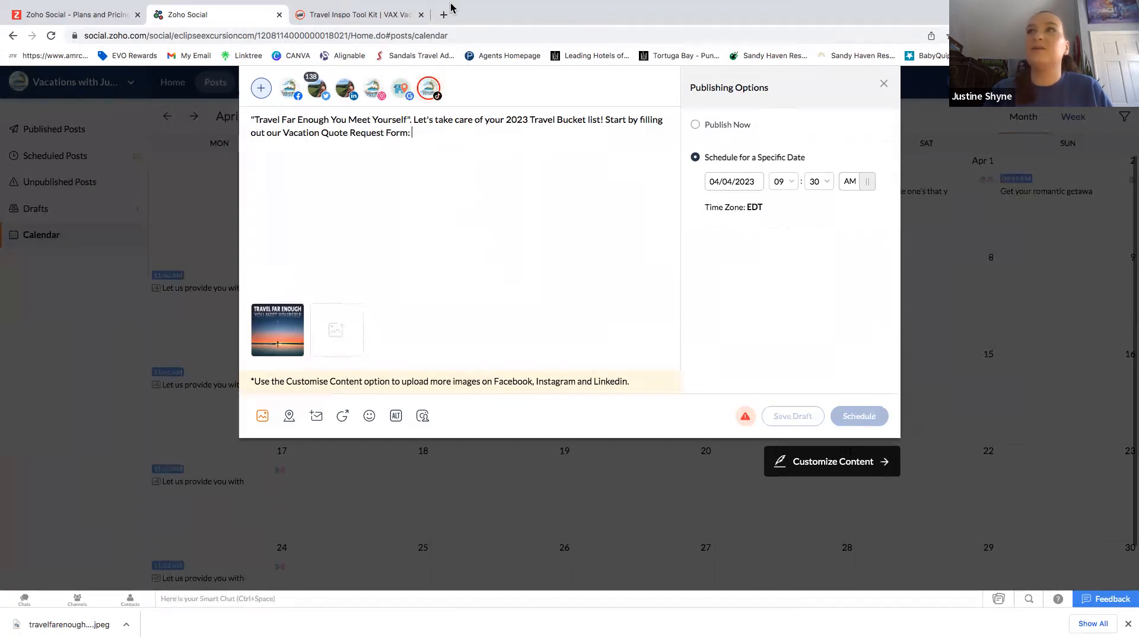
Open the agency's Linktree page in a new tab and copy its web address.
{"action": "left_click", "coordinate": [443, 40]}
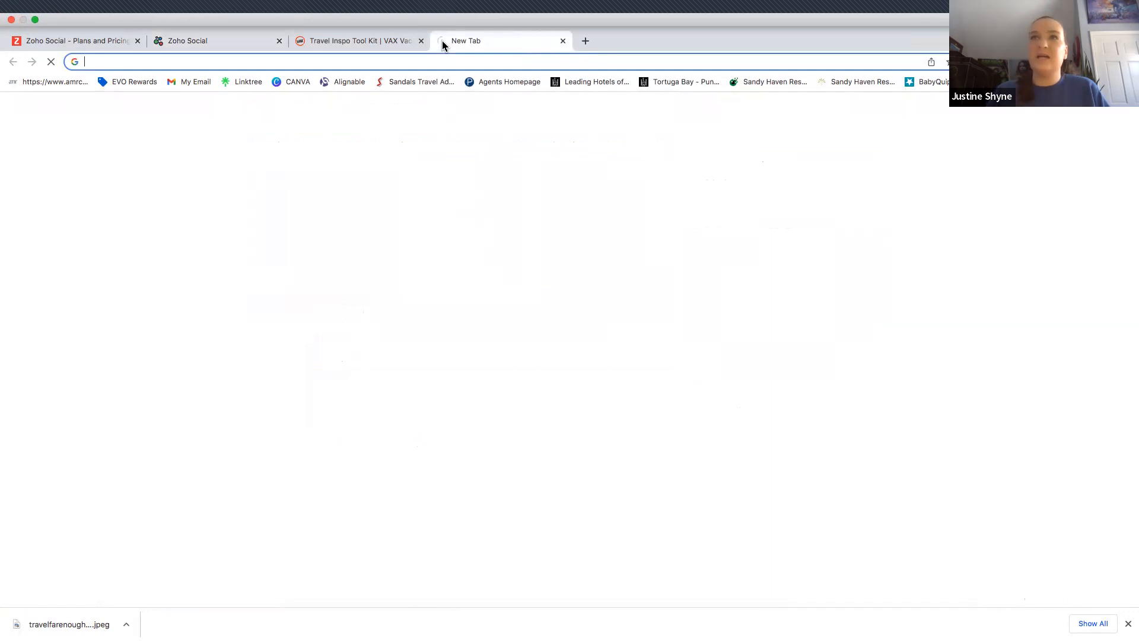
{"action": "type", "text": "linkedin.com"}
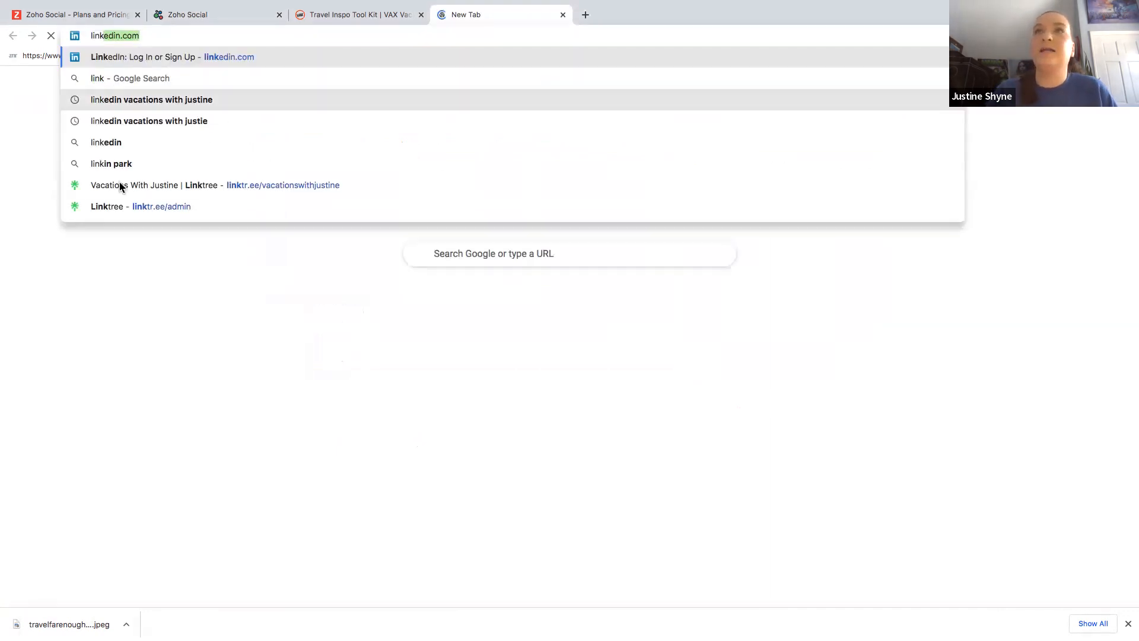
{"action": "left_click", "coordinate": [124, 191]}
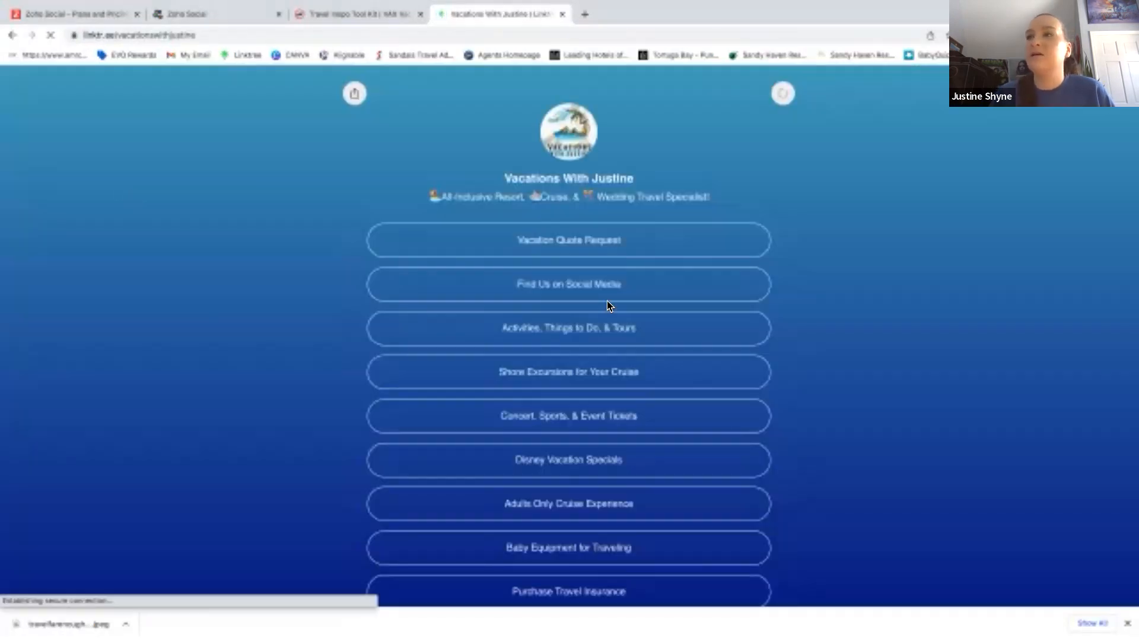
{"action": "scroll", "coordinate": [266, 187], "scroll_direction": "down", "scroll_amount": 2}
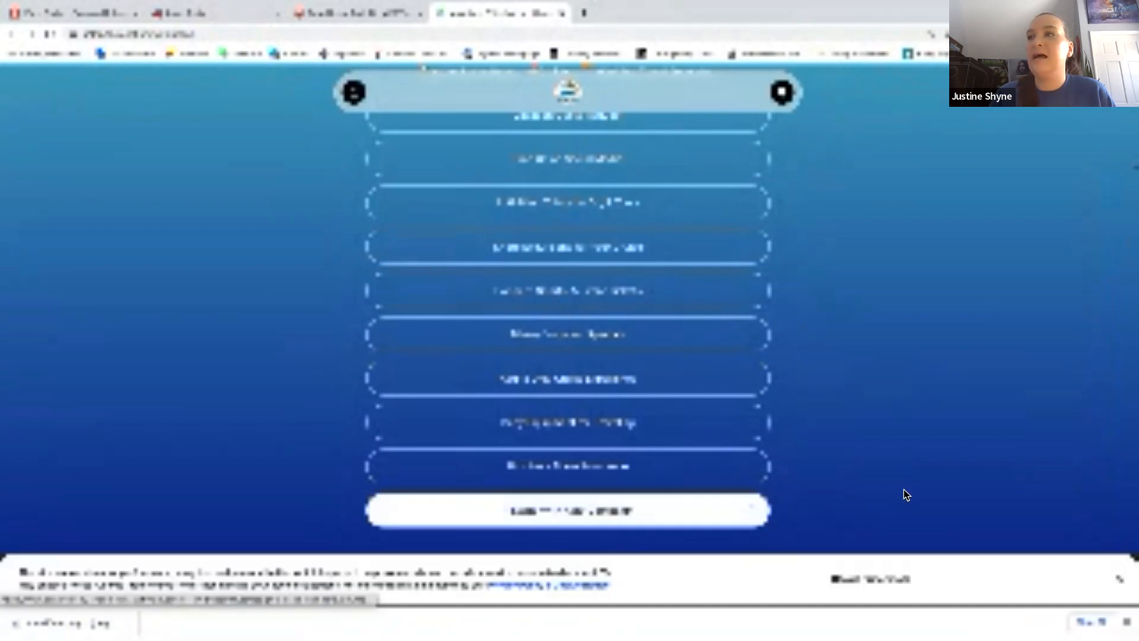
{"action": "scroll", "coordinate": [902, 489], "scroll_direction": "up", "scroll_amount": 3}
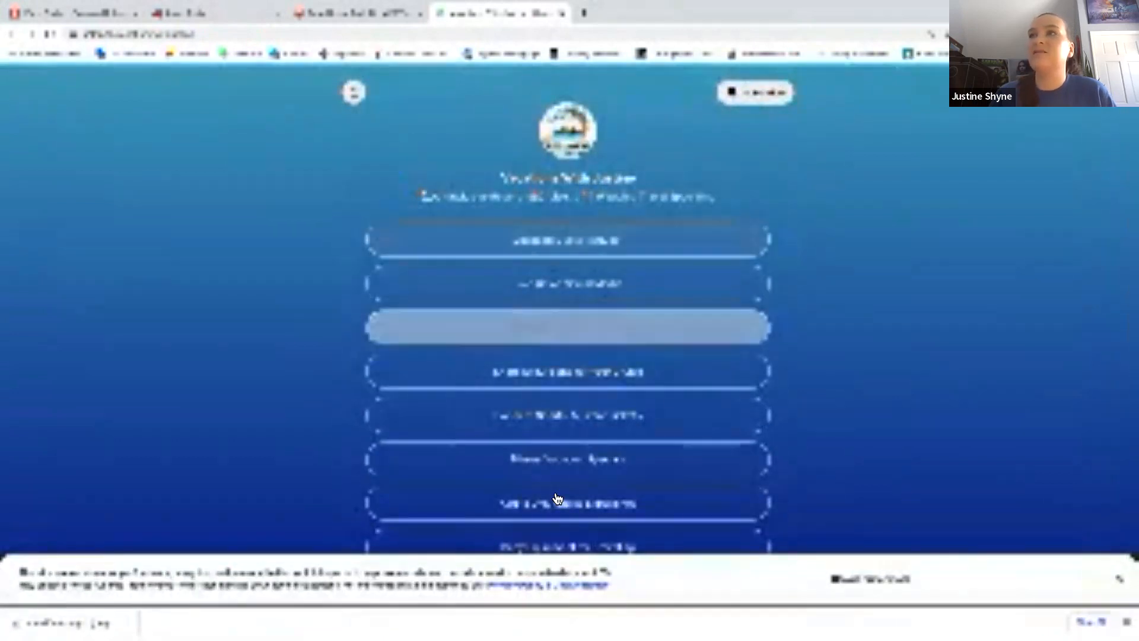
{"action": "left_click", "coordinate": [154, 35]}
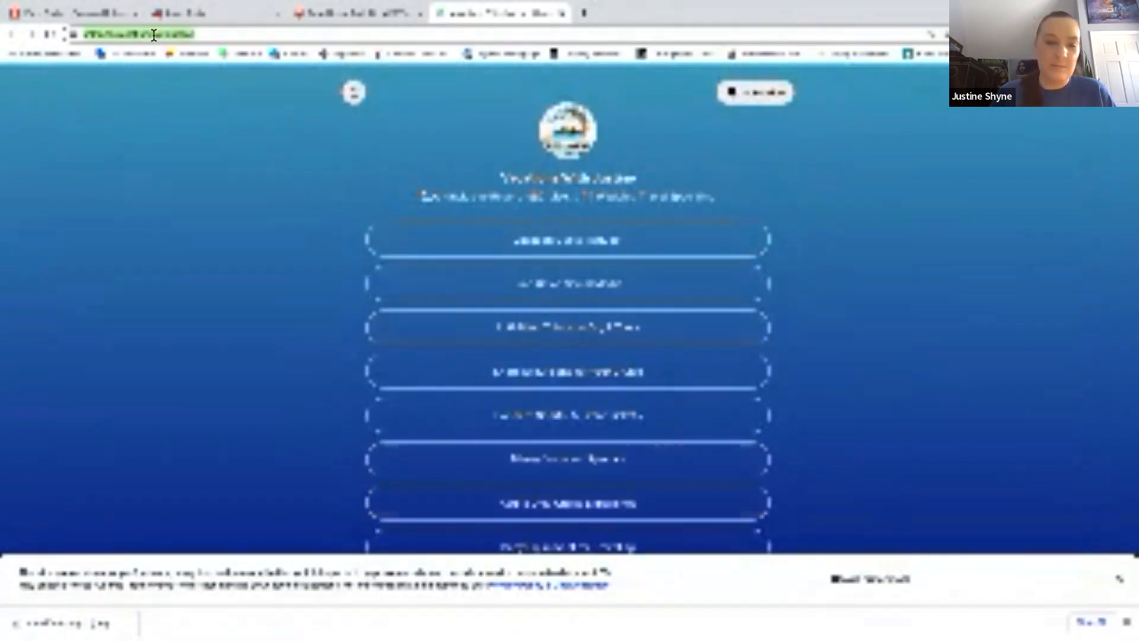
{"action": "left_click", "coordinate": [201, 16]}
Paste the Linktree link after 'Form:' and start a new line with the agency's brand hashtag.
{"action": "type", "text": "https://linktr.ee/vacationswithjustine"}
{"action": "key", "text": "Return"}
{"action": "key", "text": "Return"}
{"action": "type", "text": "#"}
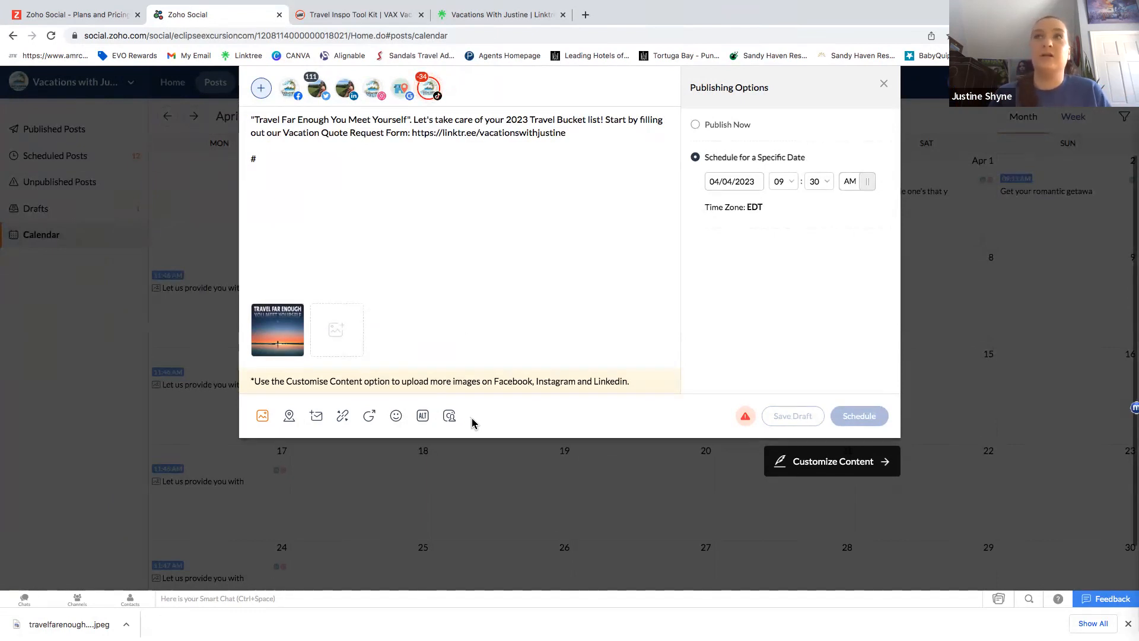
{"action": "type", "text": "vacationswithjustin"}
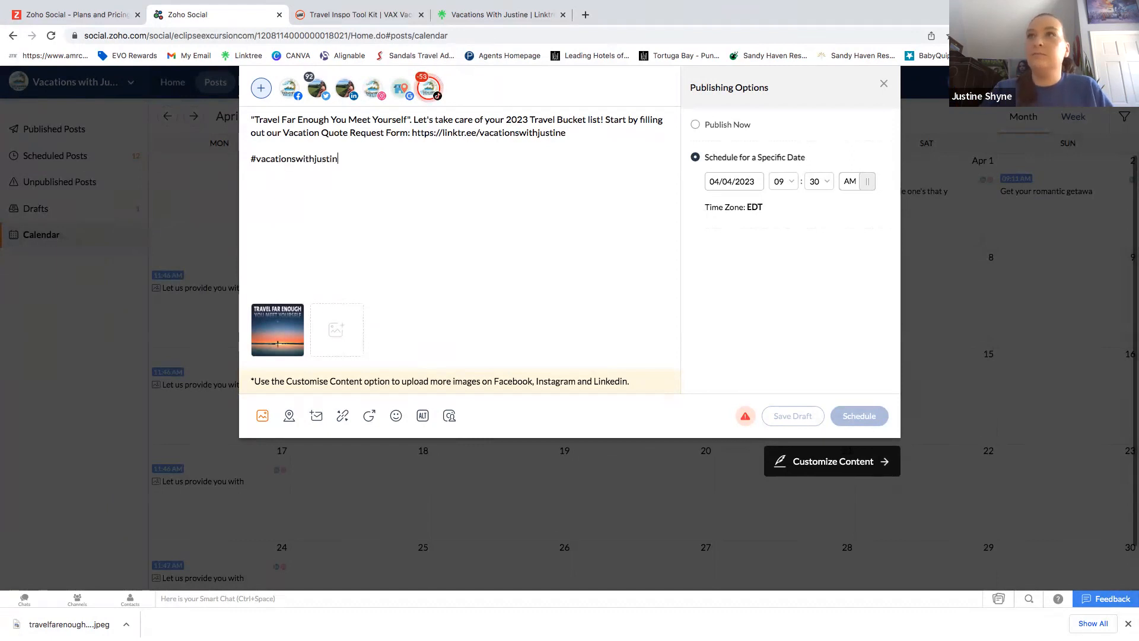
{"action": "type", "text": "e #"}
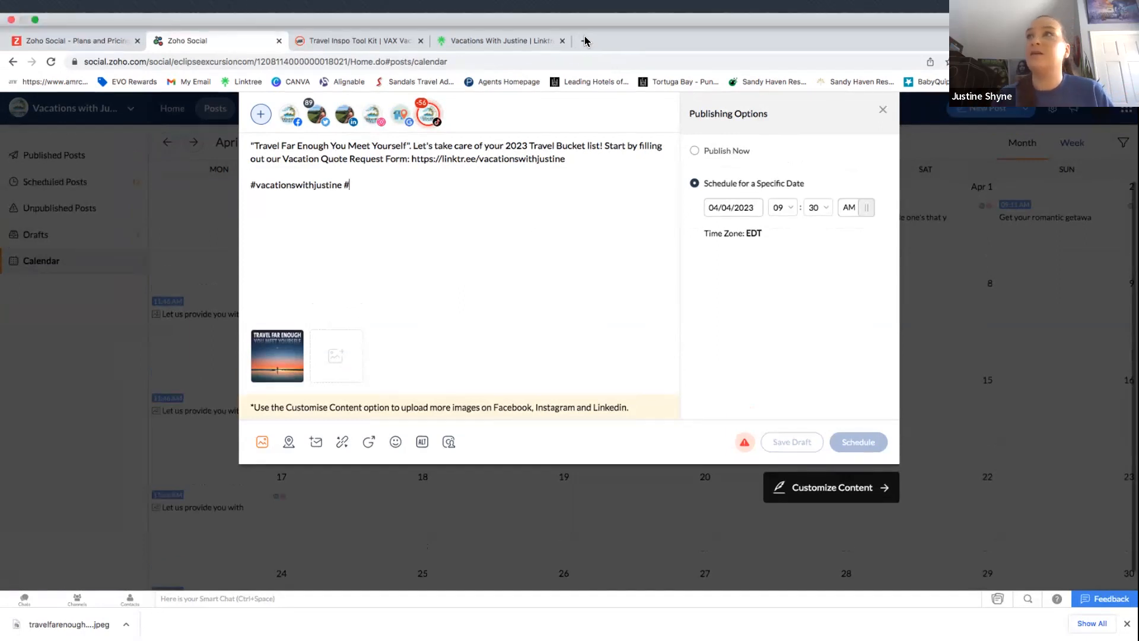
Open facebook.com in a new browser tab.
{"action": "left_click", "coordinate": [584, 41]}
{"action": "type", "text": "facebook.com"}
{"action": "key", "text": "Return"}
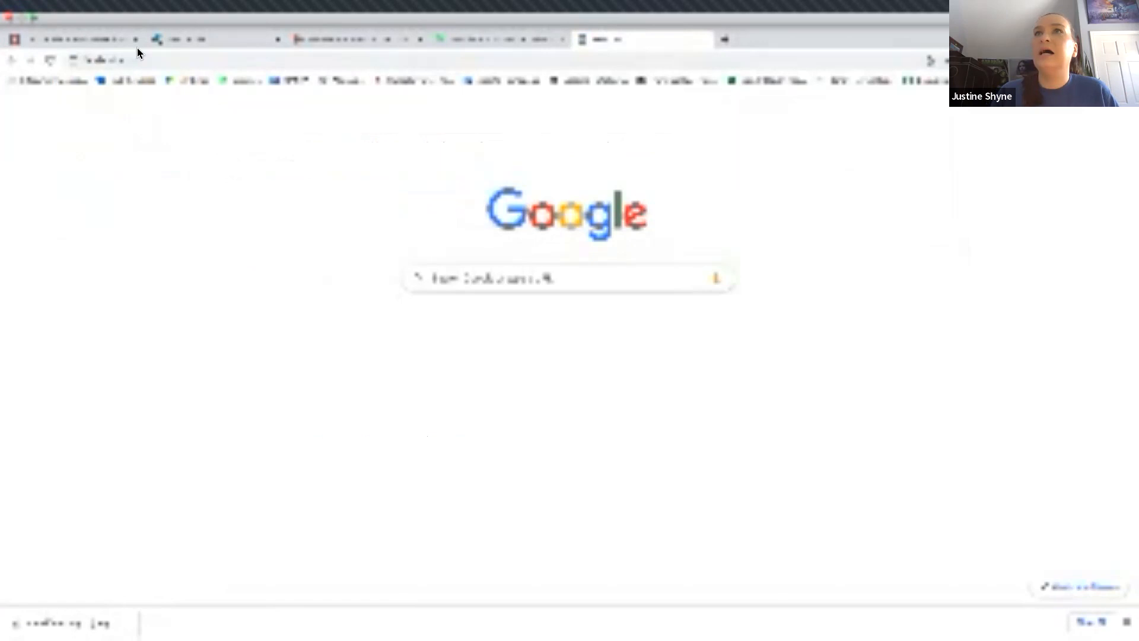
Complete the caption's hashtag line with #travelbucketlist and #travel2023.
{"action": "left_click", "coordinate": [187, 38]}
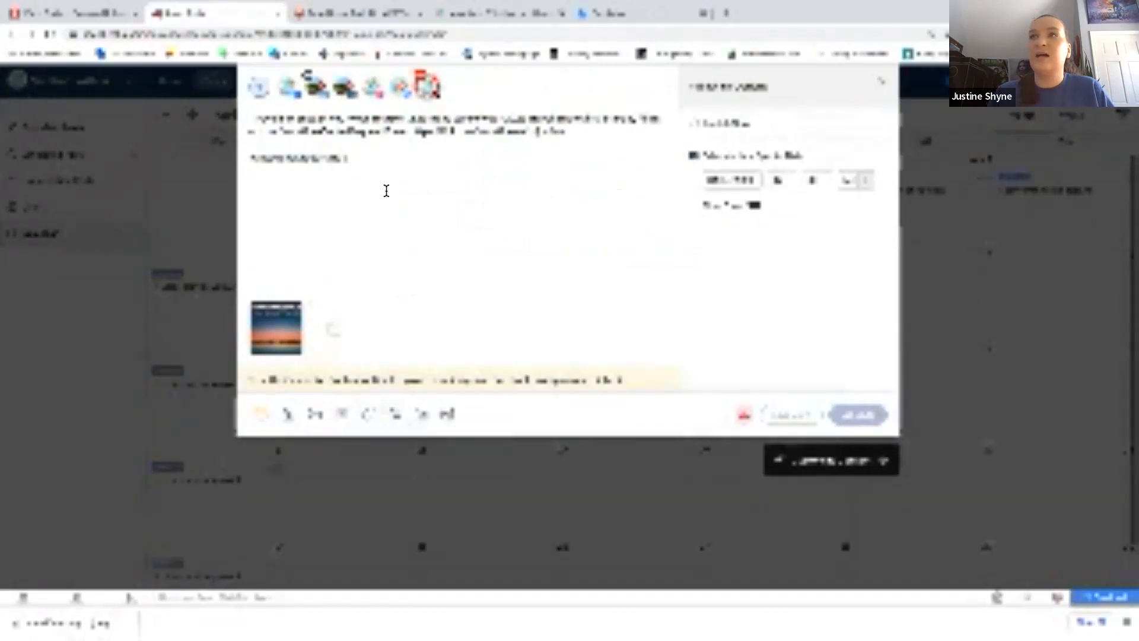
{"action": "type", "text": "#eventlbucketlet"}
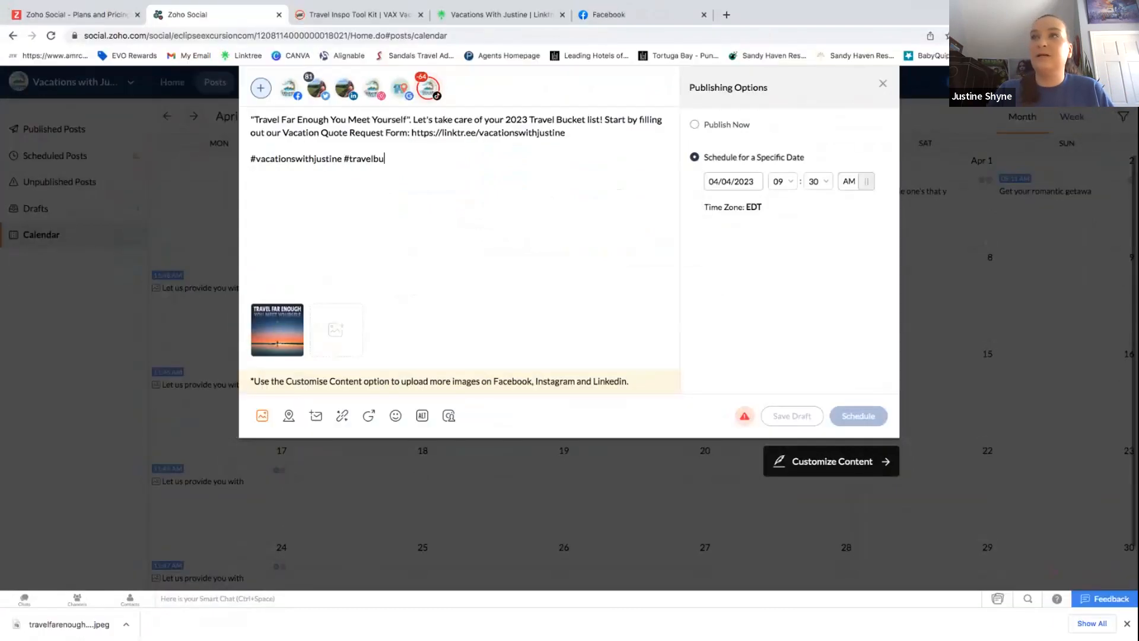
{"action": "key", "text": "BackSpace"}
{"action": "key", "text": "BackSpace"}
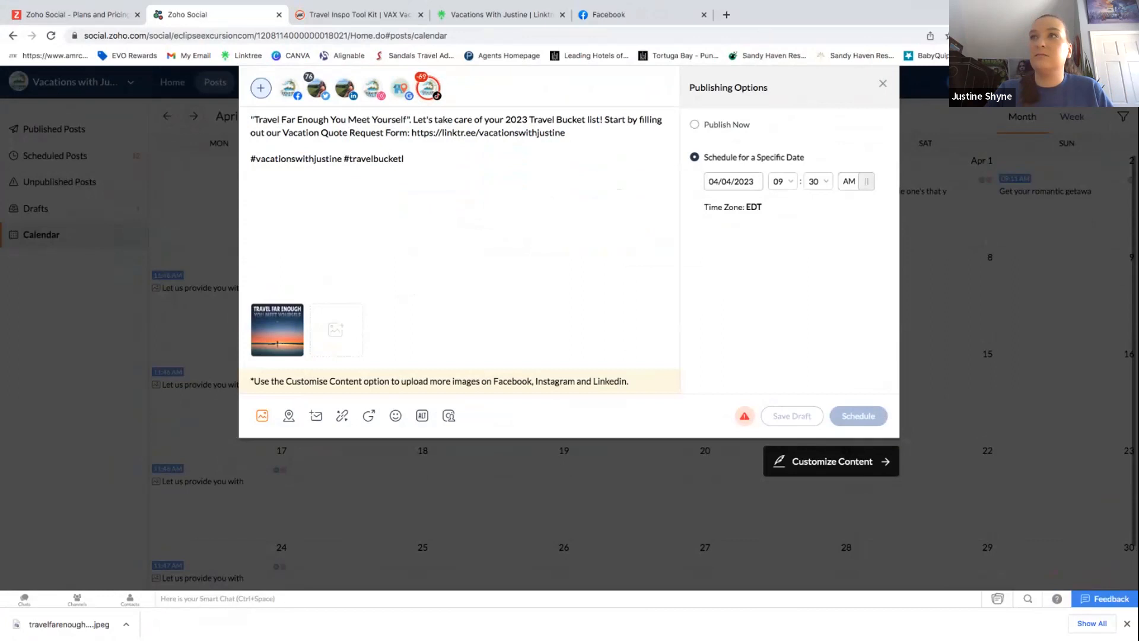
{"action": "type", "text": "ist #travel2023"}
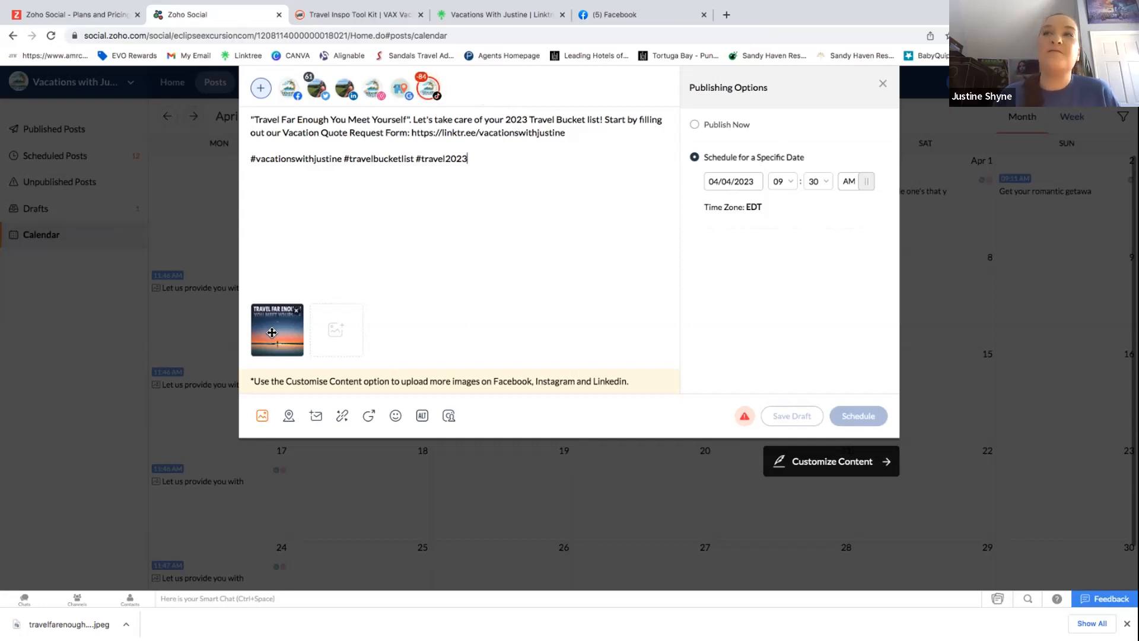
{"action": "mouse_move", "coordinate": [289, 331]}
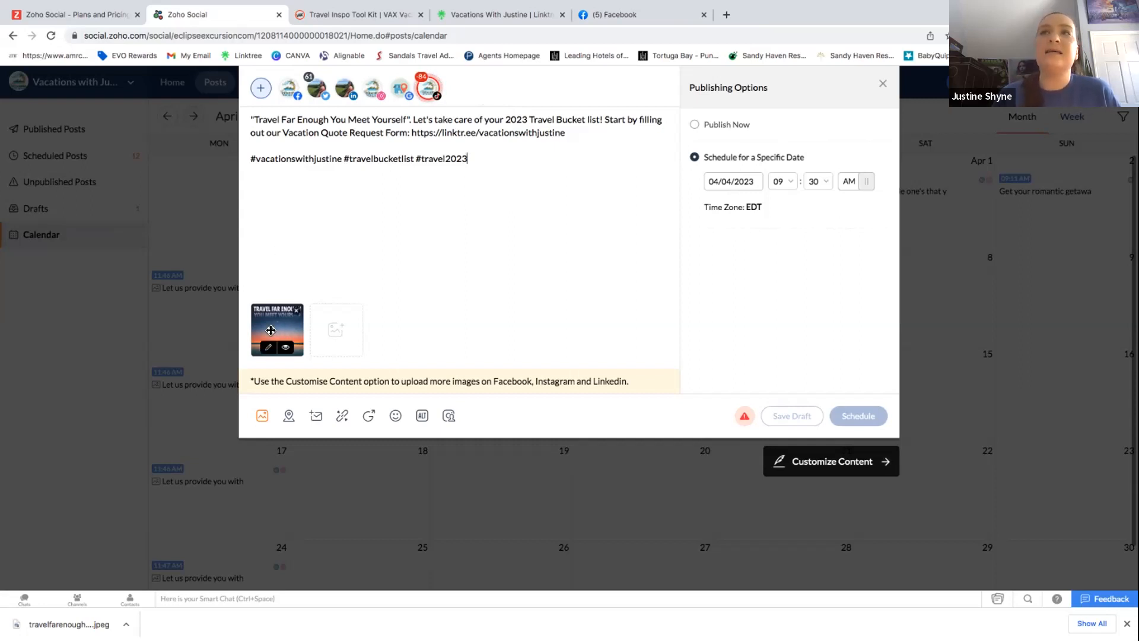
{"action": "mouse_move", "coordinate": [437, 105]}
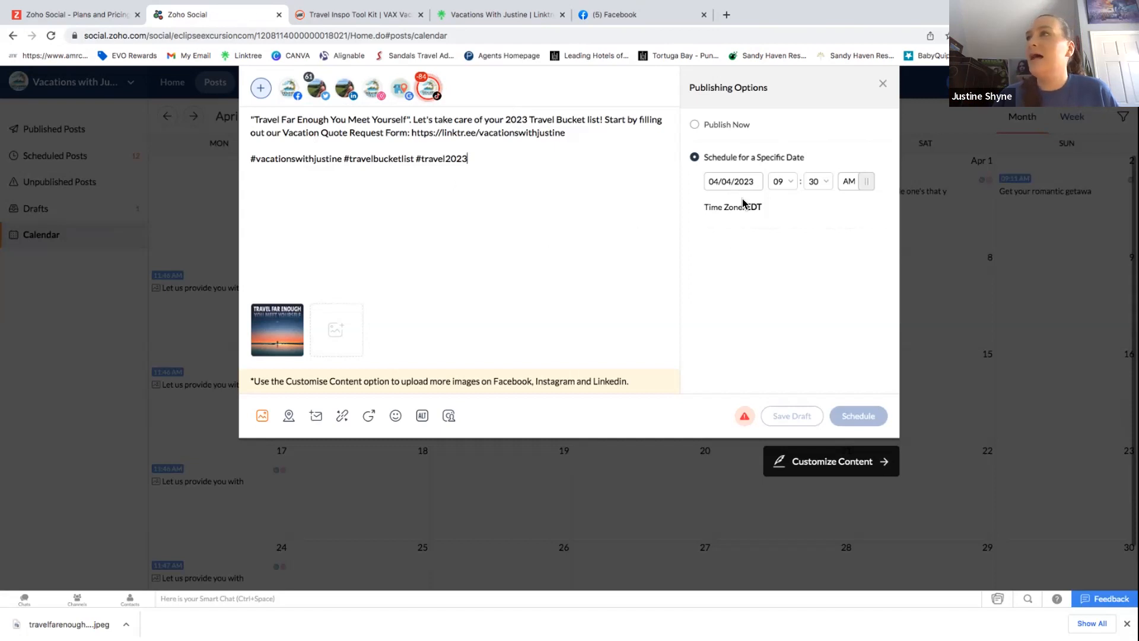
{"action": "mouse_move", "coordinate": [745, 418]}
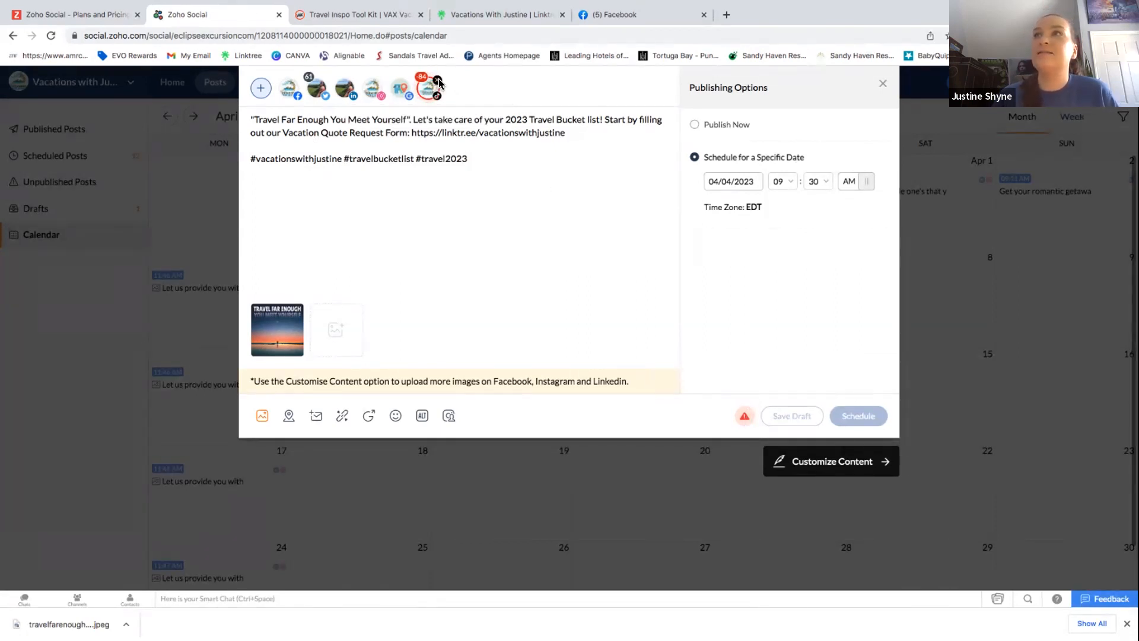
Remove TikTok from the post's channels and schedule it for April 4 at 09:30 AM.
{"action": "left_click", "coordinate": [438, 81]}
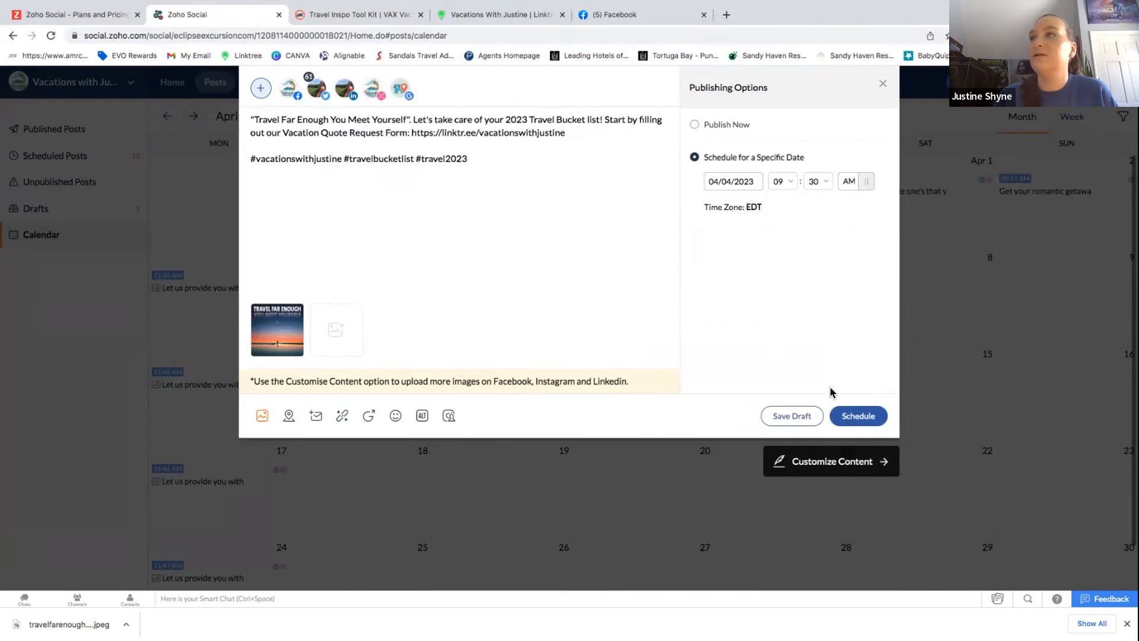
{"action": "left_click", "coordinate": [856, 416]}
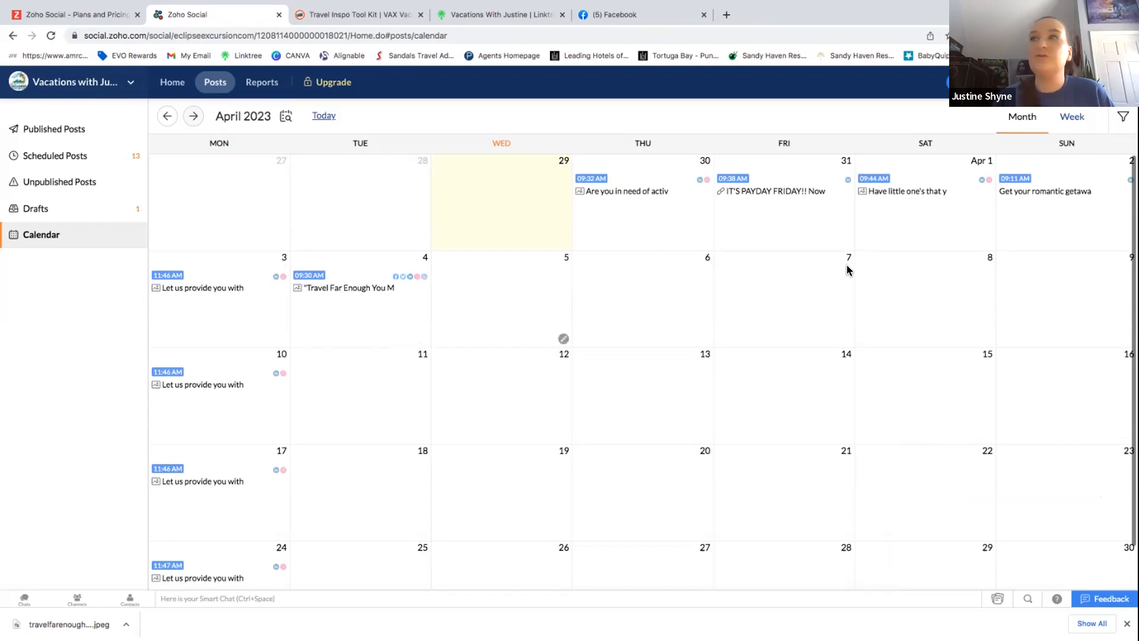
{"action": "left_click", "coordinate": [161, 115]}
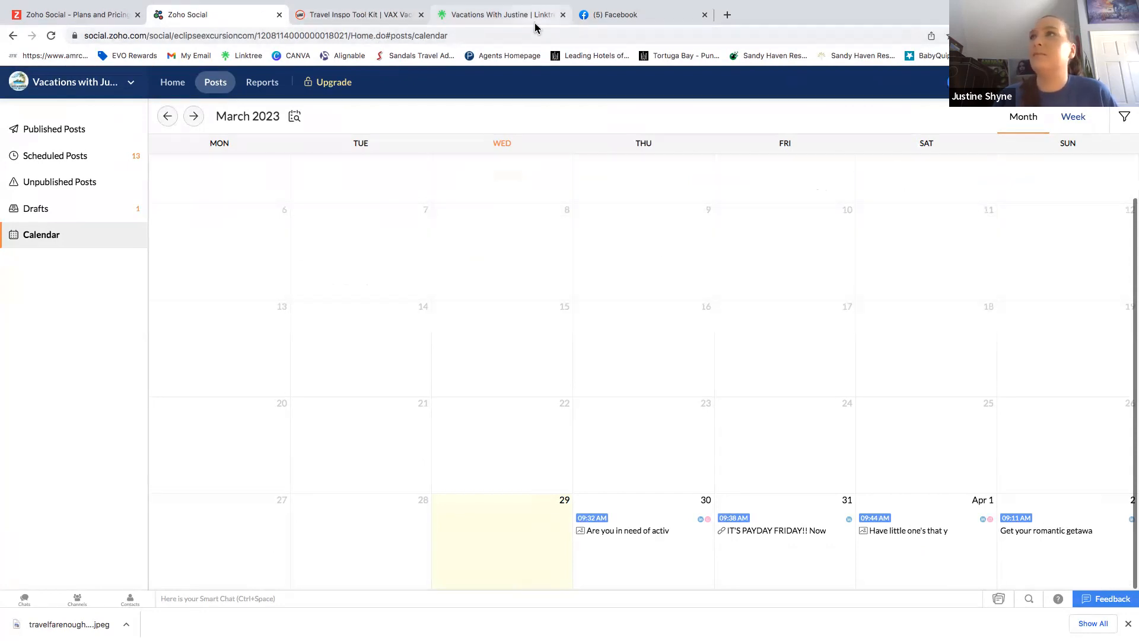
{"action": "left_click", "coordinate": [619, 16]}
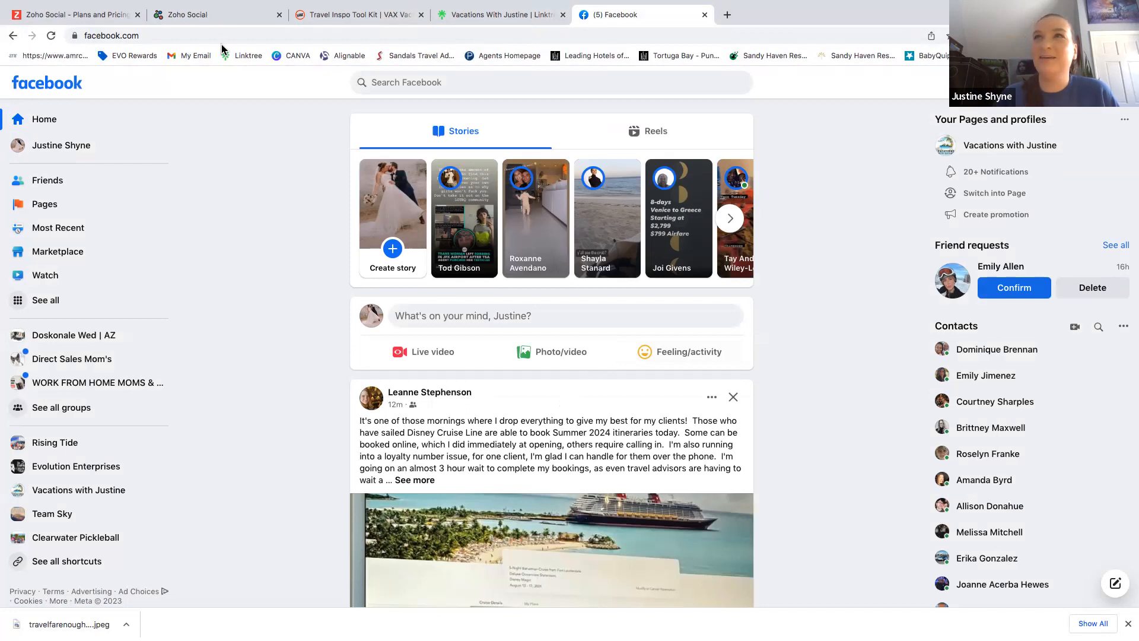
{"action": "left_click", "coordinate": [201, 19]}
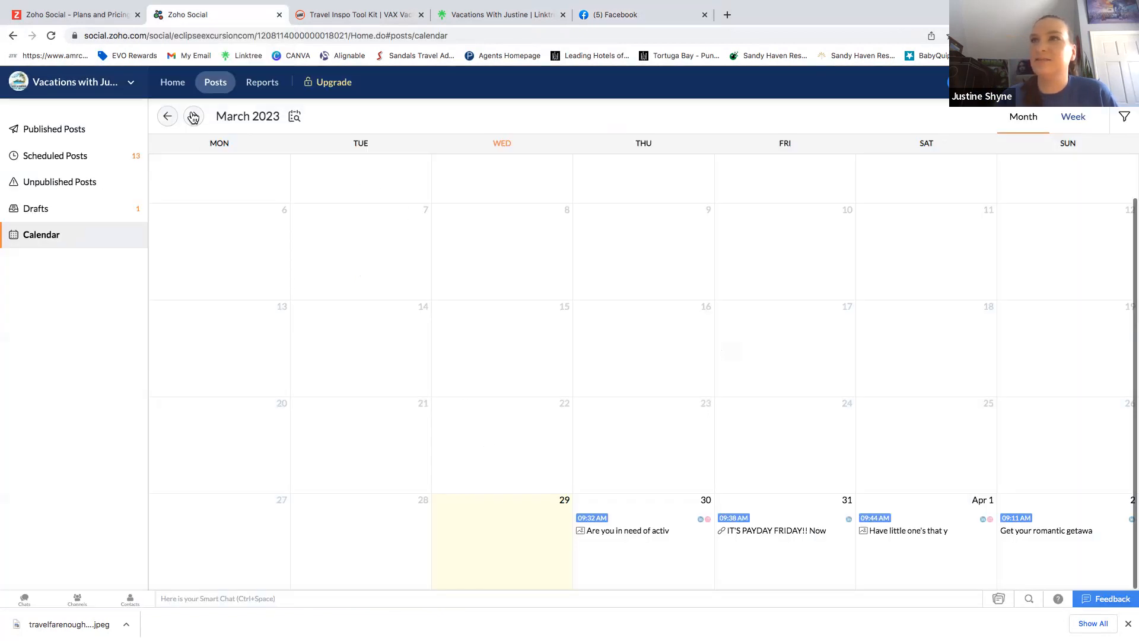
{"action": "scroll", "coordinate": [619, 396], "scroll_direction": "down", "scroll_amount": 5}
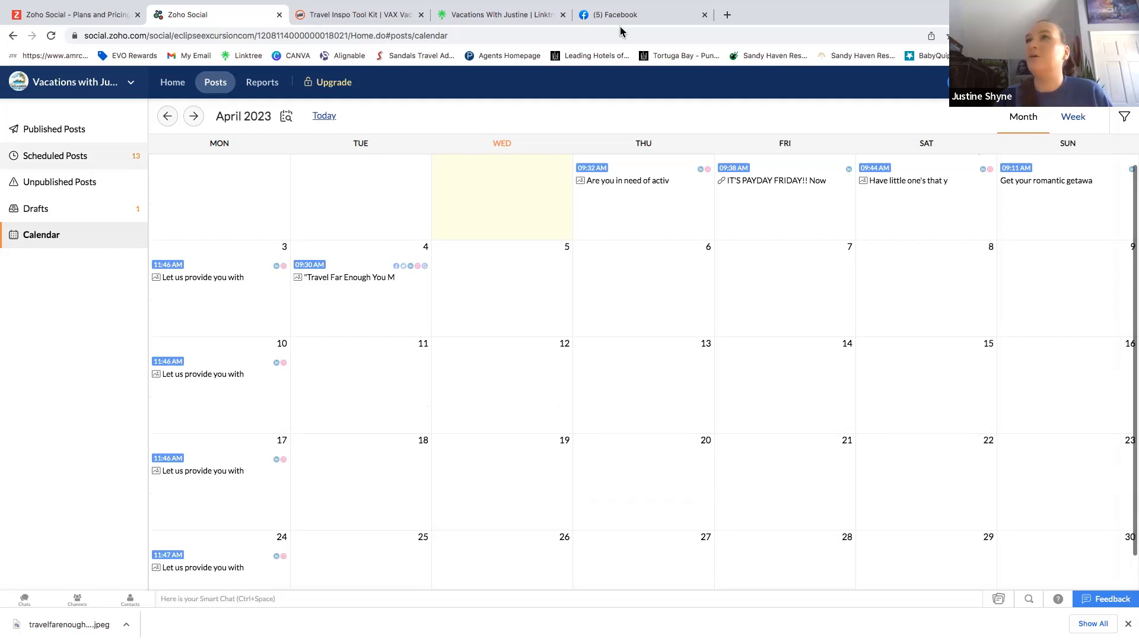
Search Facebook for 'Vacations With Justine'.
{"action": "left_click", "coordinate": [646, 18]}
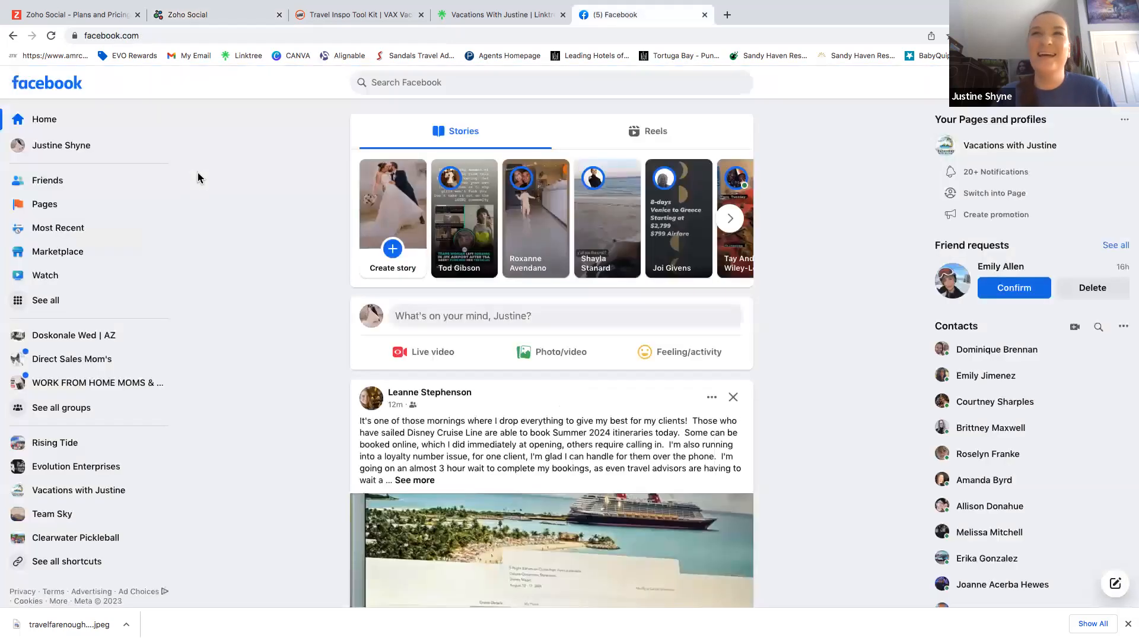
{"action": "left_click", "coordinate": [407, 85]}
{"action": "type", "text": "Vacation"}
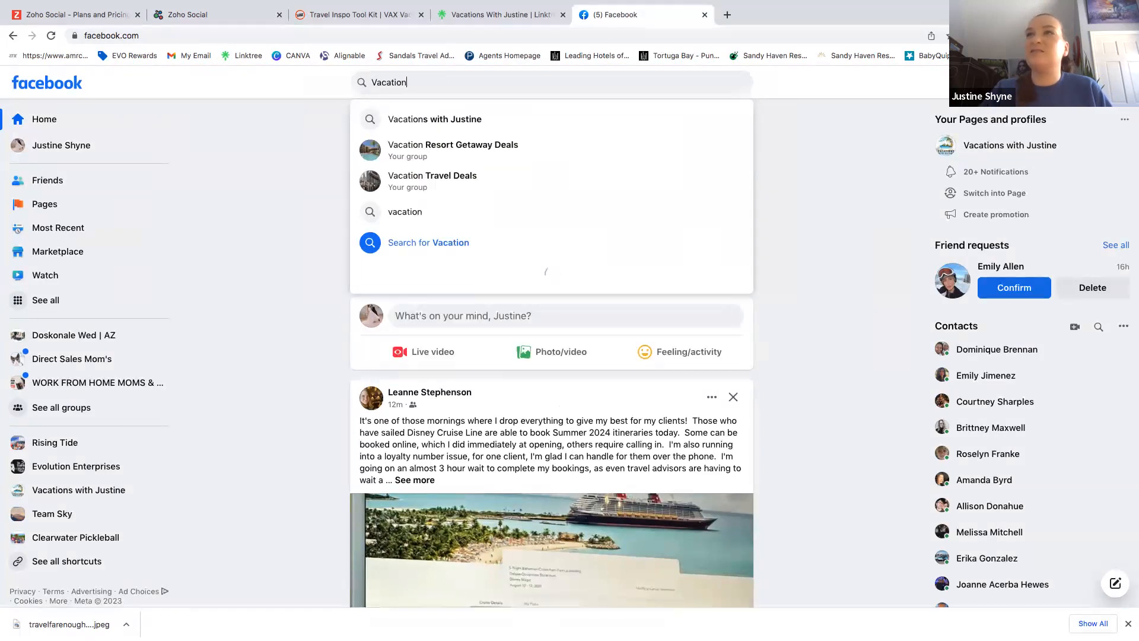
{"action": "type", "text": "s With Justine"}
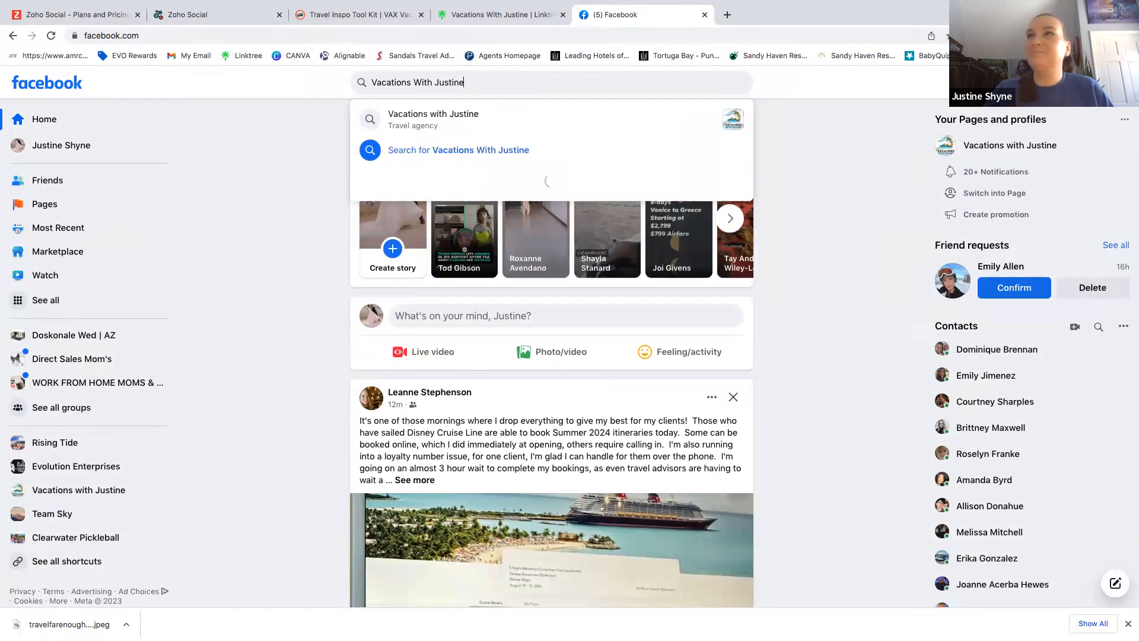
{"action": "key", "text": "Return"}
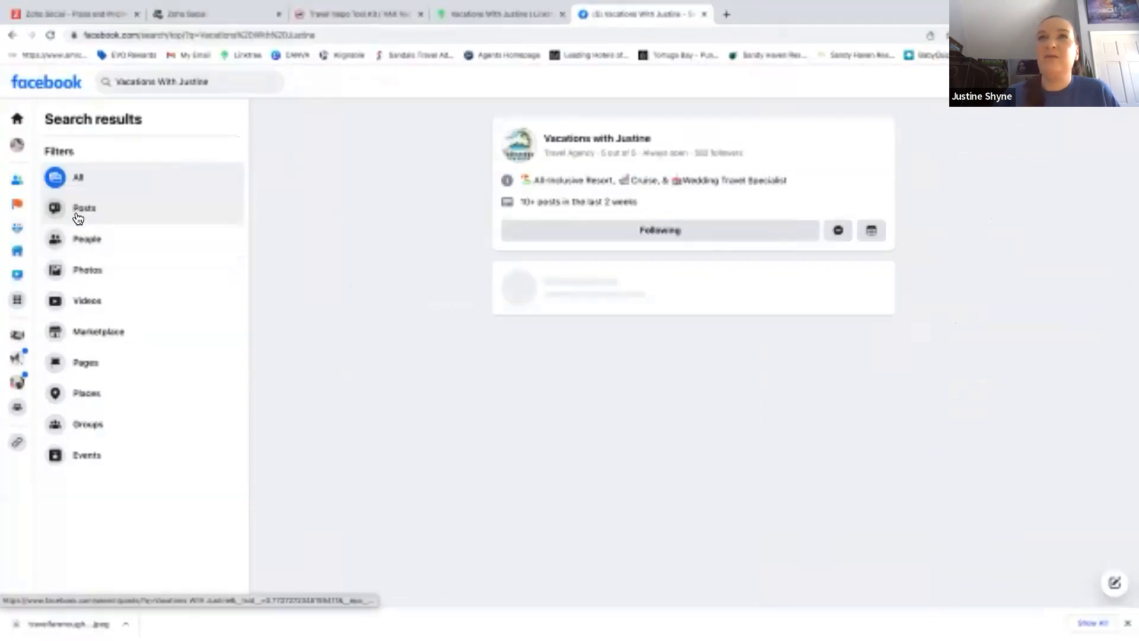
Filter the results to Posts and expand the Cancun all-inclusive post's full text.
{"action": "left_click", "coordinate": [89, 215]}
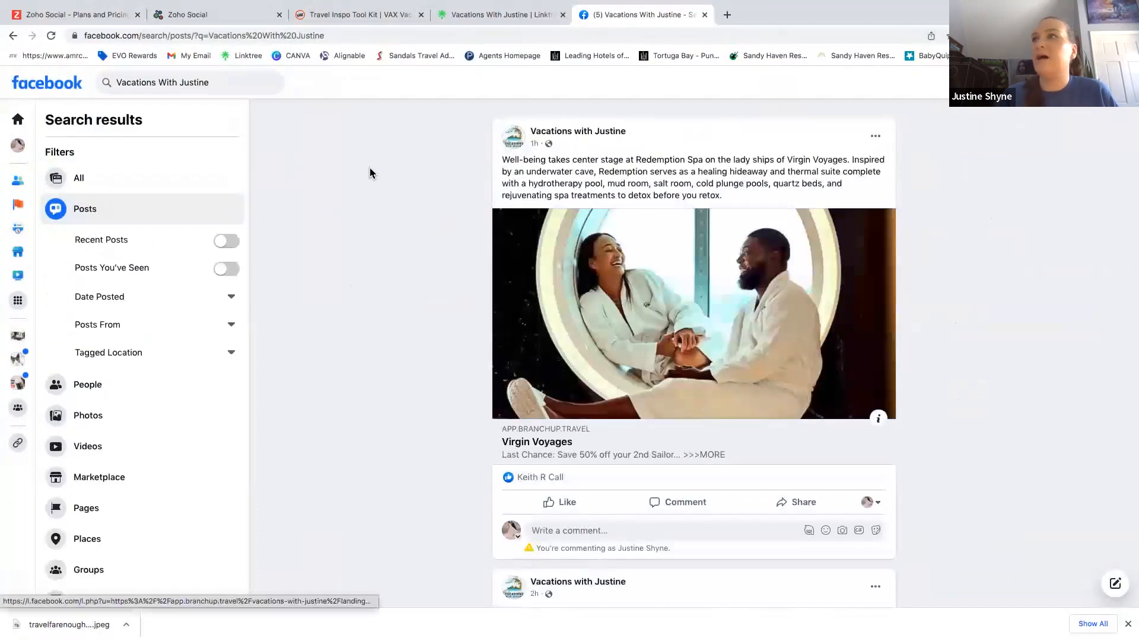
{"action": "scroll", "coordinate": [380, 181], "scroll_direction": "down", "scroll_amount": 1}
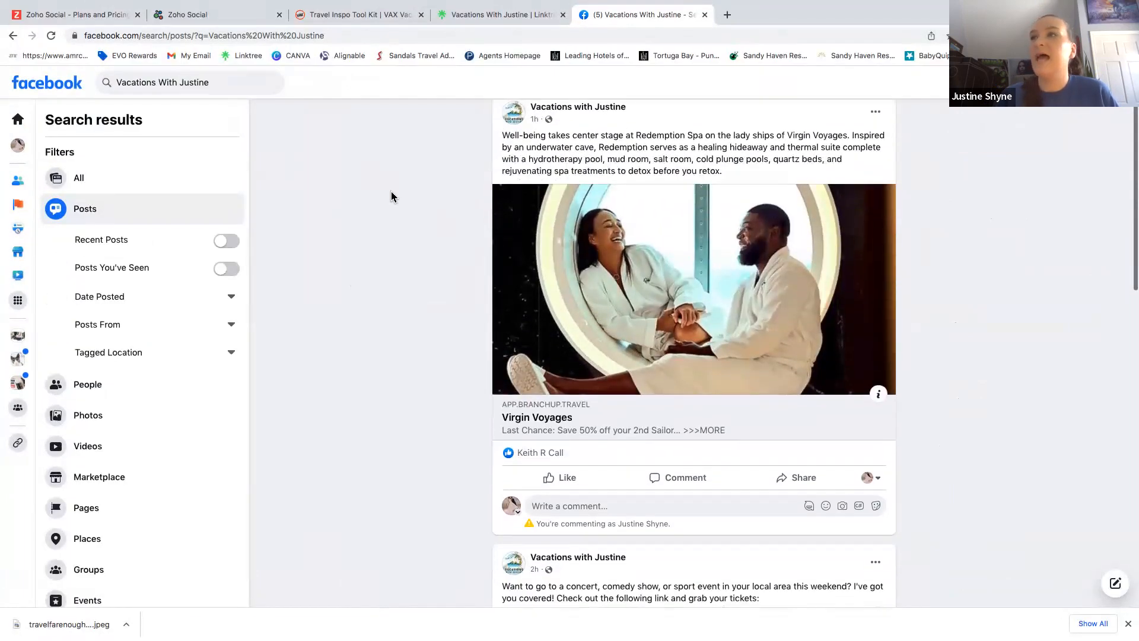
{"action": "scroll", "coordinate": [391, 193], "scroll_direction": "down", "scroll_amount": 6}
{"action": "scroll", "coordinate": [390, 197], "scroll_direction": "down", "scroll_amount": 15}
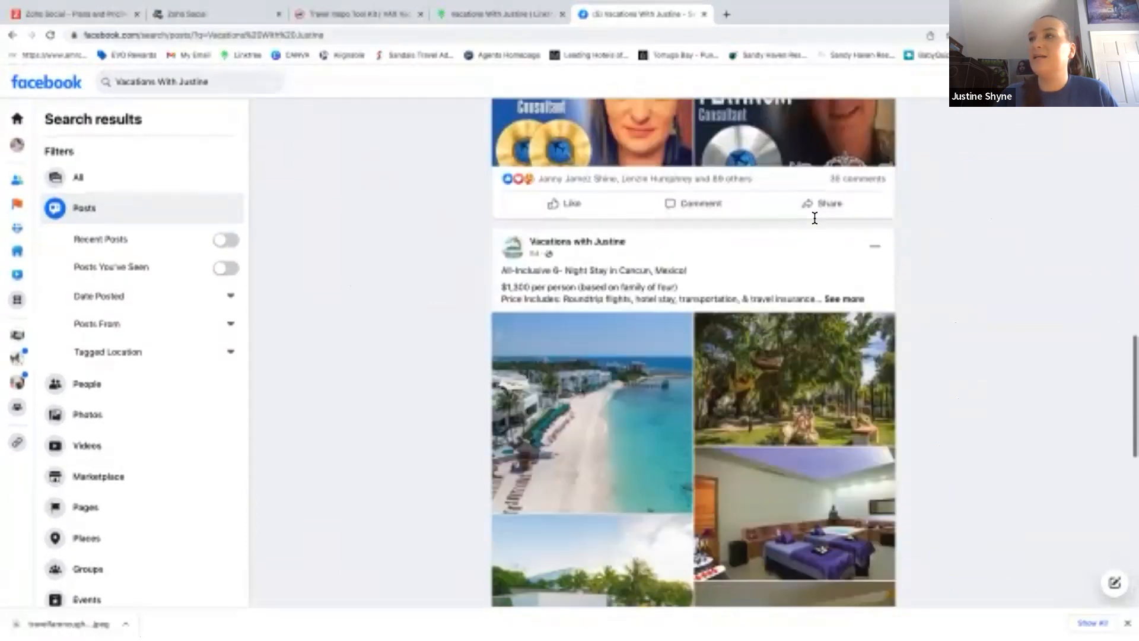
{"action": "scroll", "coordinate": [815, 218], "scroll_direction": "down", "scroll_amount": 1}
{"action": "left_click", "coordinate": [839, 224]}
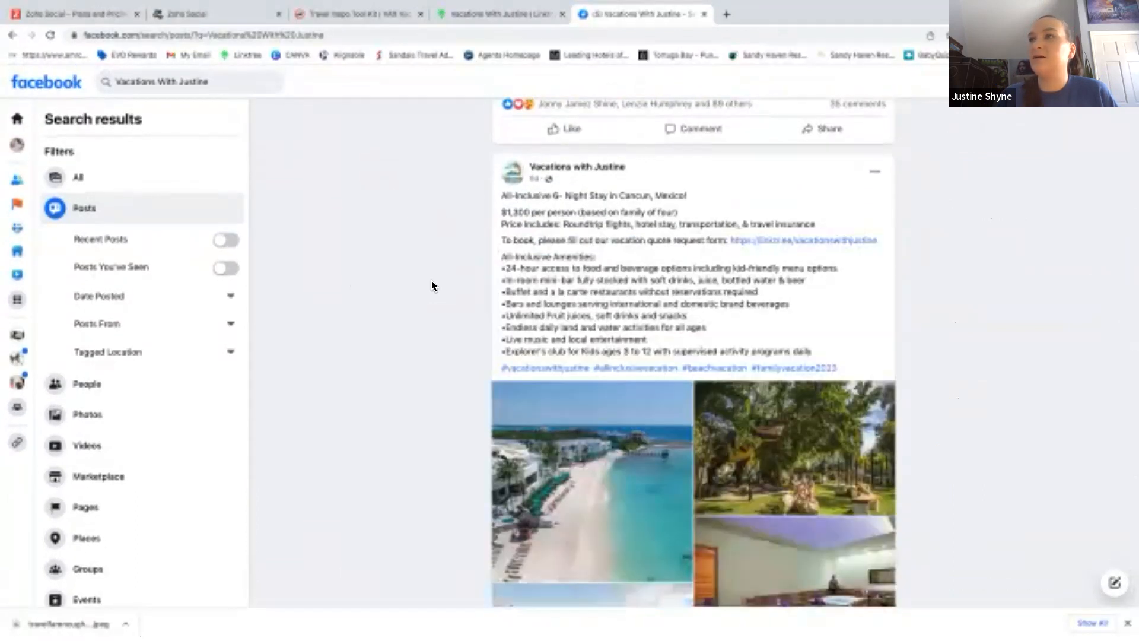
{"action": "scroll", "coordinate": [432, 280], "scroll_direction": "down", "scroll_amount": 1}
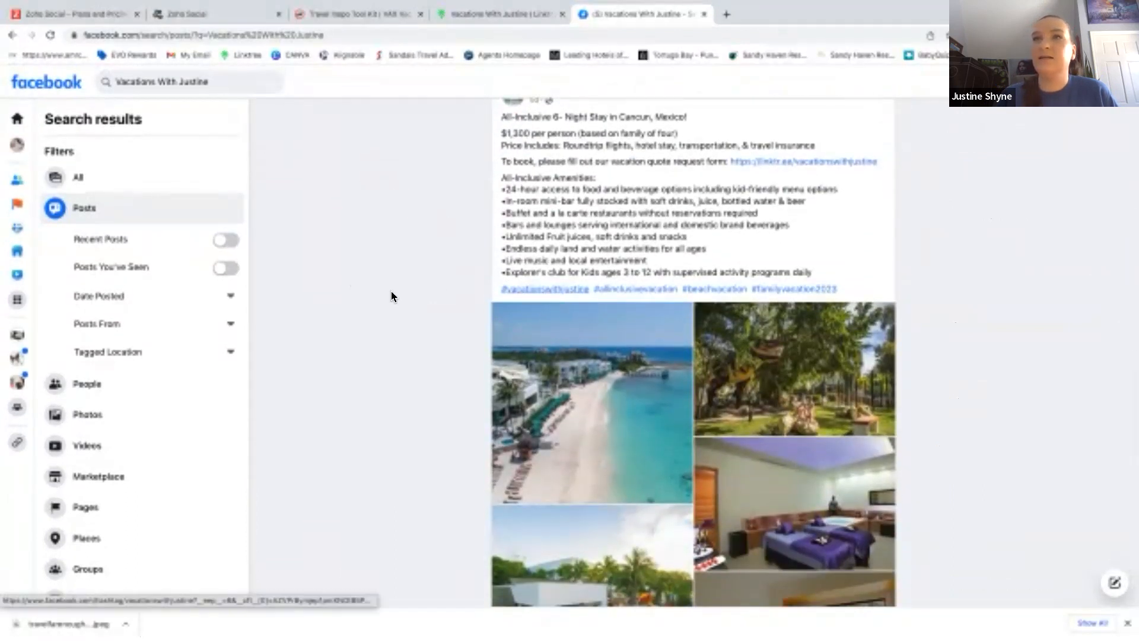
Show all result types for the Vacations With Justine search, browse them, then return to Zoho Social.
{"action": "left_click", "coordinate": [82, 176]}
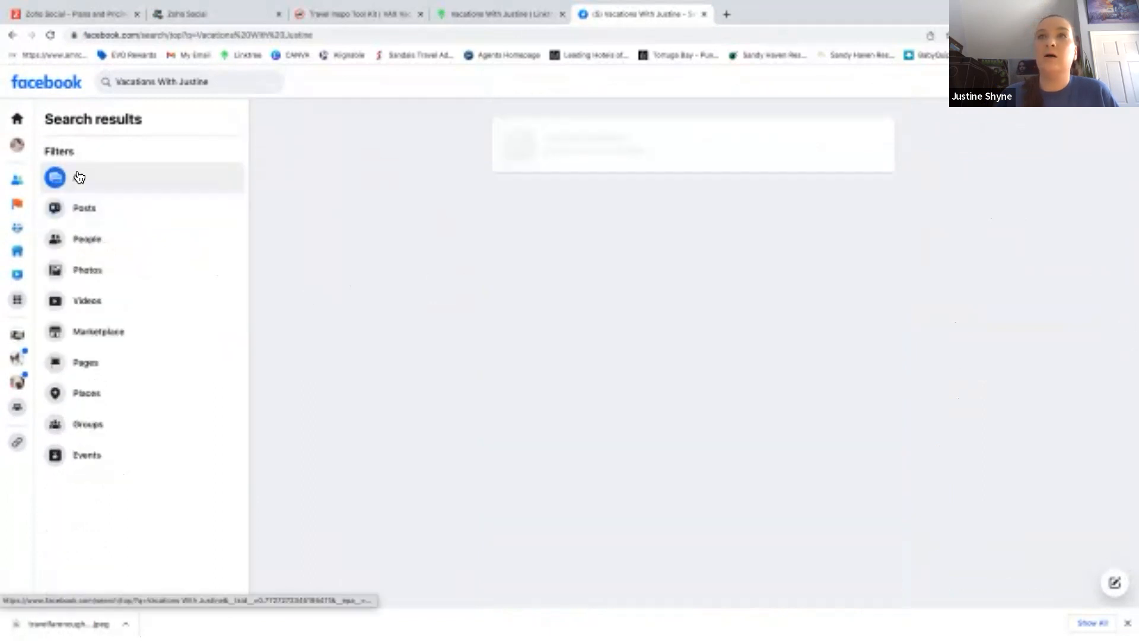
{"action": "scroll", "coordinate": [412, 267], "scroll_direction": "down", "scroll_amount": 8}
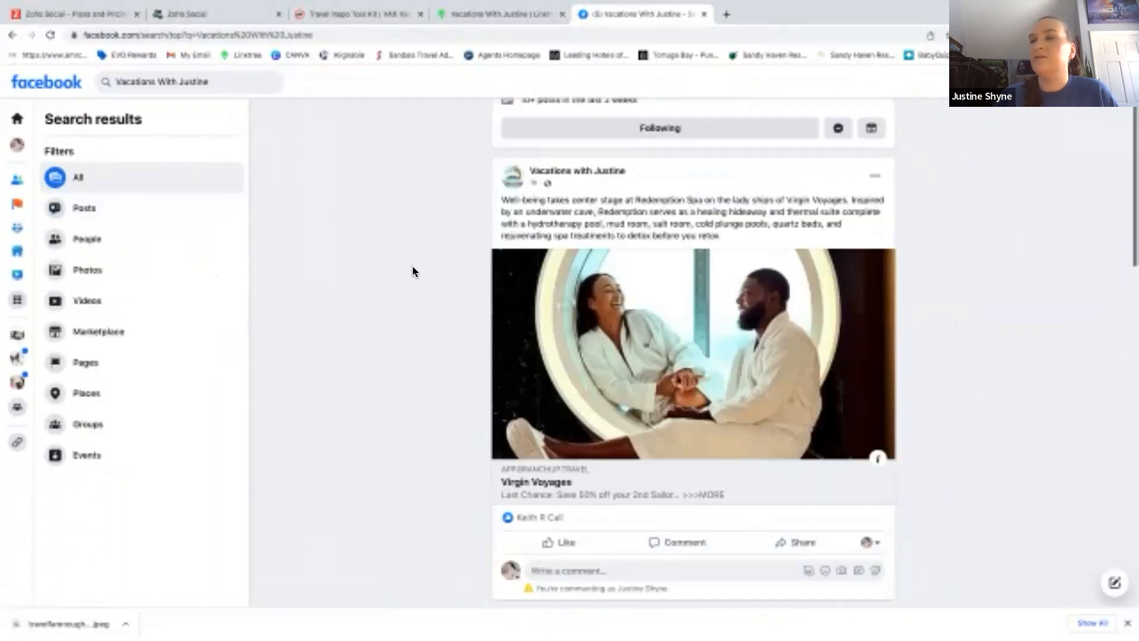
{"action": "scroll", "coordinate": [412, 267], "scroll_direction": "down", "scroll_amount": 7}
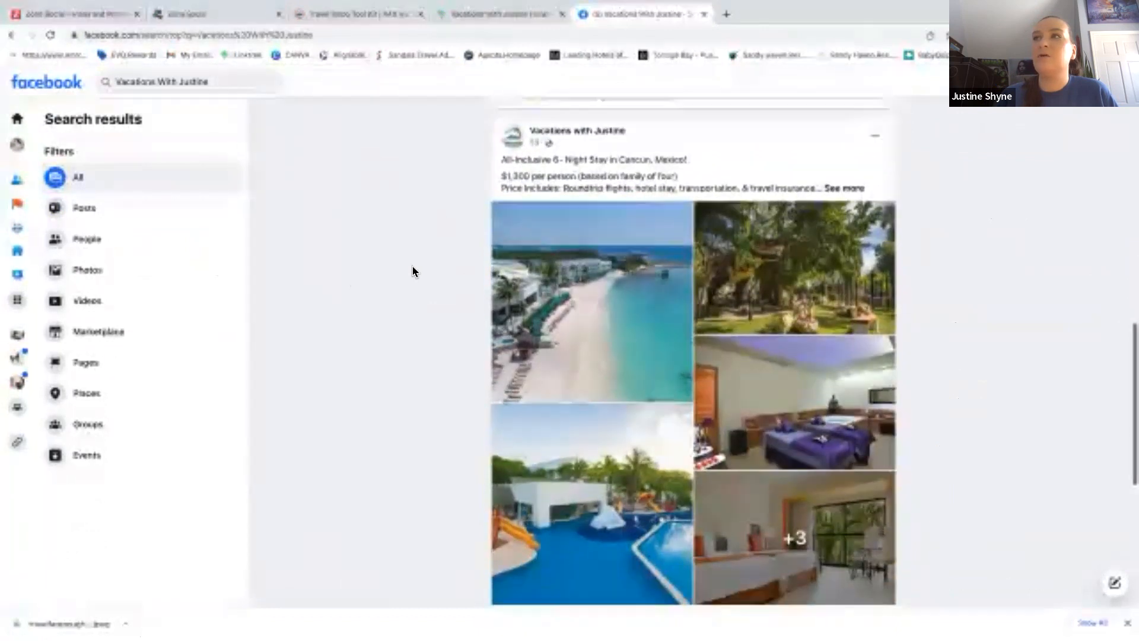
{"action": "scroll", "coordinate": [413, 271], "scroll_direction": "down", "scroll_amount": 10}
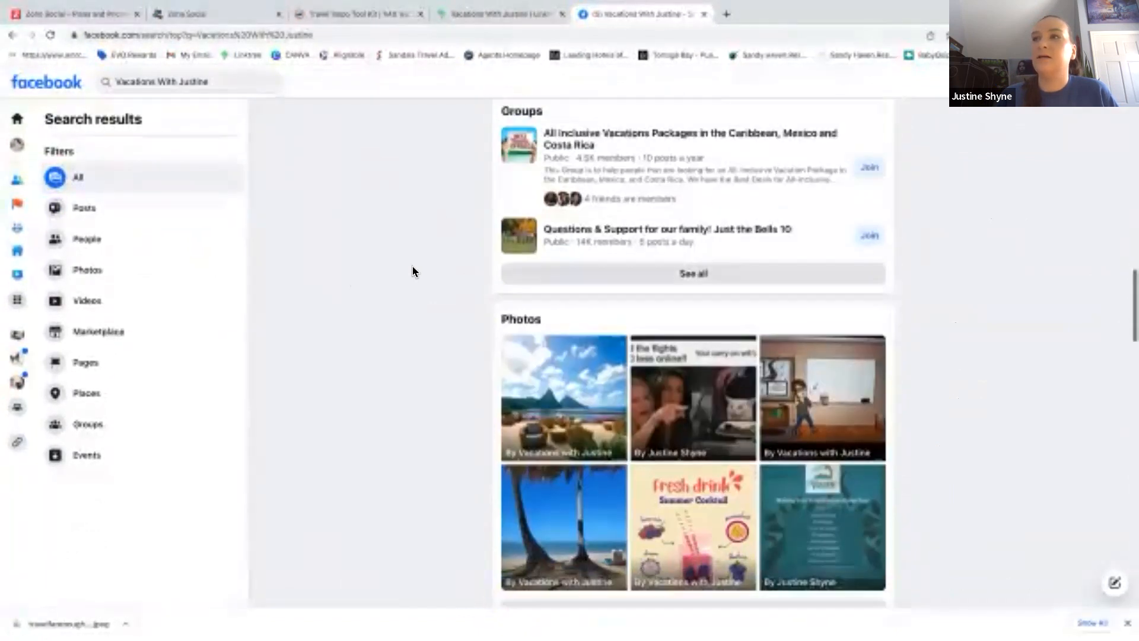
{"action": "scroll", "coordinate": [412, 267], "scroll_direction": "down", "scroll_amount": 1}
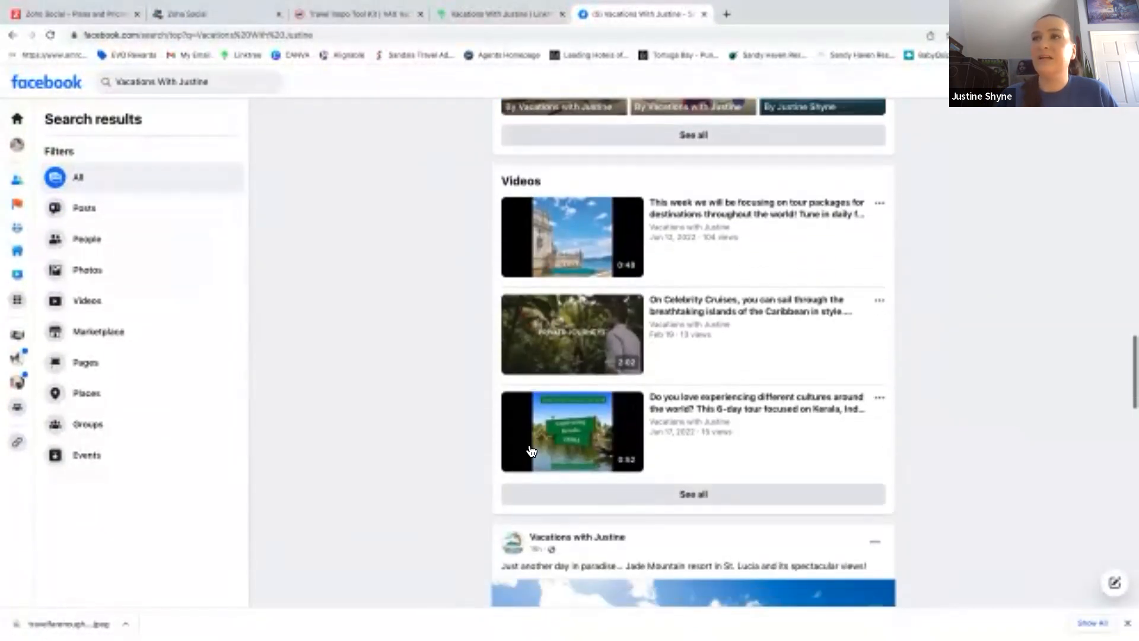
{"action": "scroll", "coordinate": [379, 282], "scroll_direction": "down", "scroll_amount": 7}
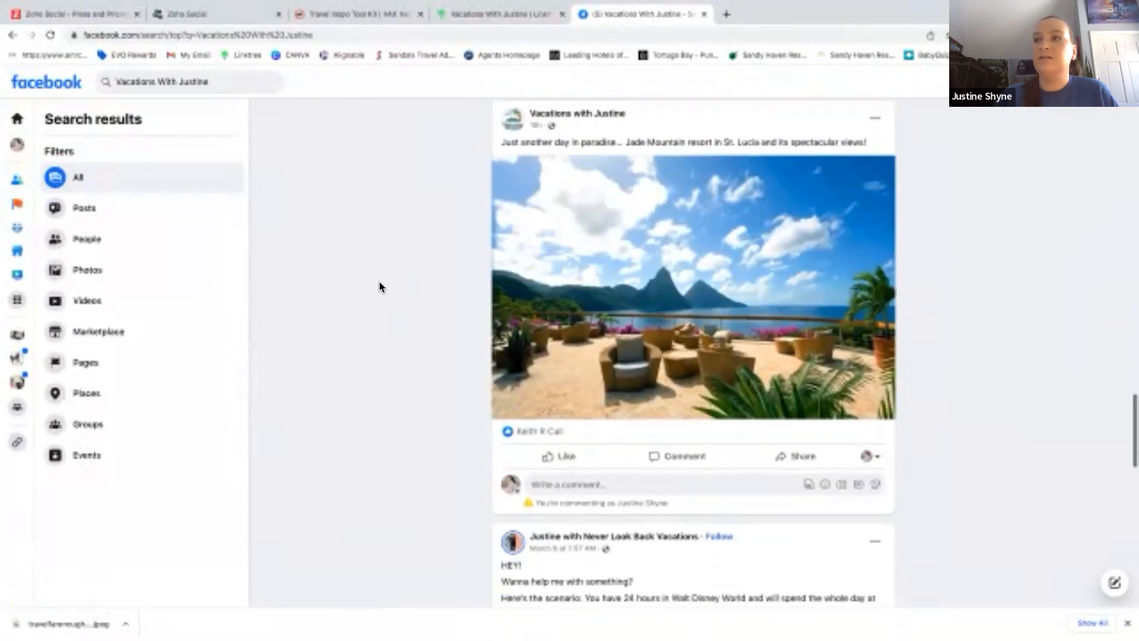
{"action": "scroll", "coordinate": [379, 283], "scroll_direction": "up", "scroll_amount": 10}
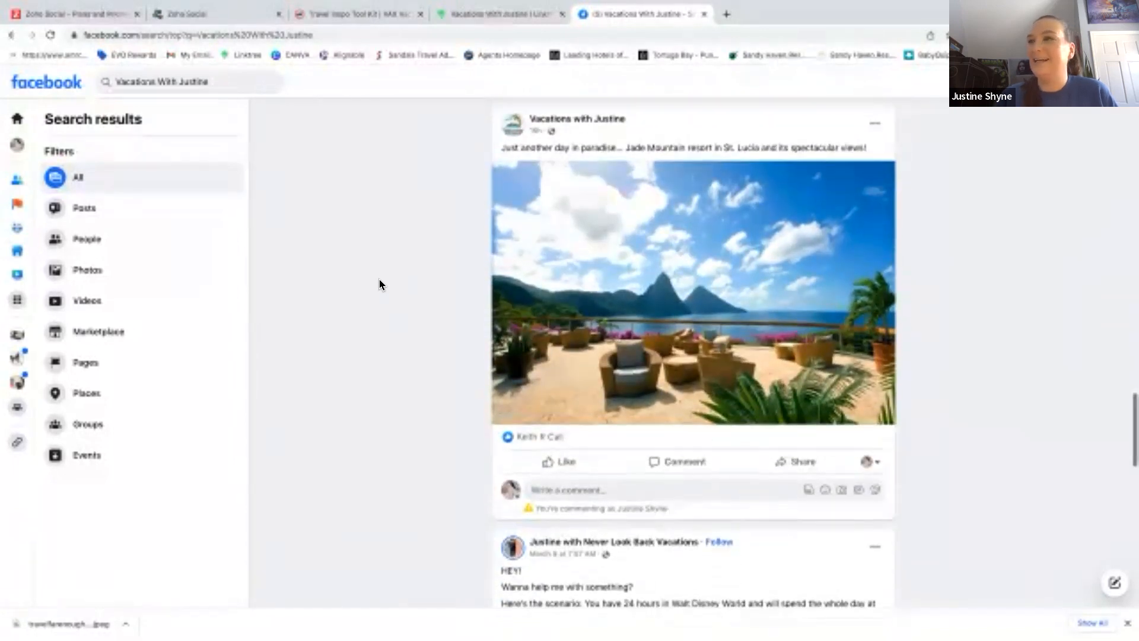
{"action": "scroll", "coordinate": [379, 284], "scroll_direction": "up", "scroll_amount": 15}
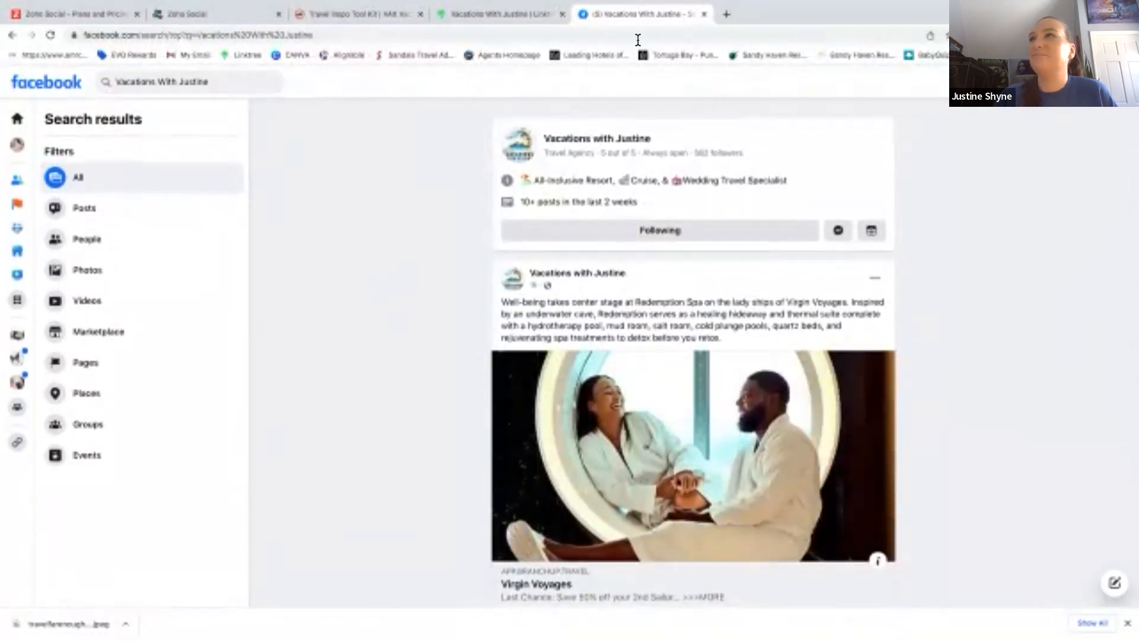
{"action": "left_click", "coordinate": [220, 17]}
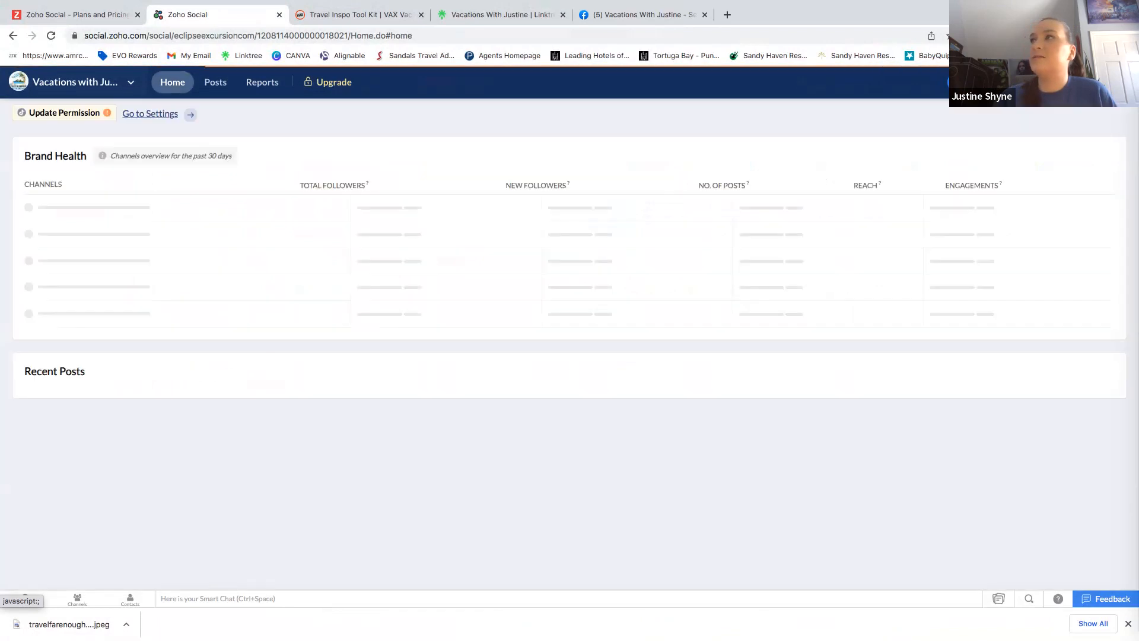
Start a new post using Customize Content from the New Post menu.
{"action": "mouse_move", "coordinate": [980, 82]}
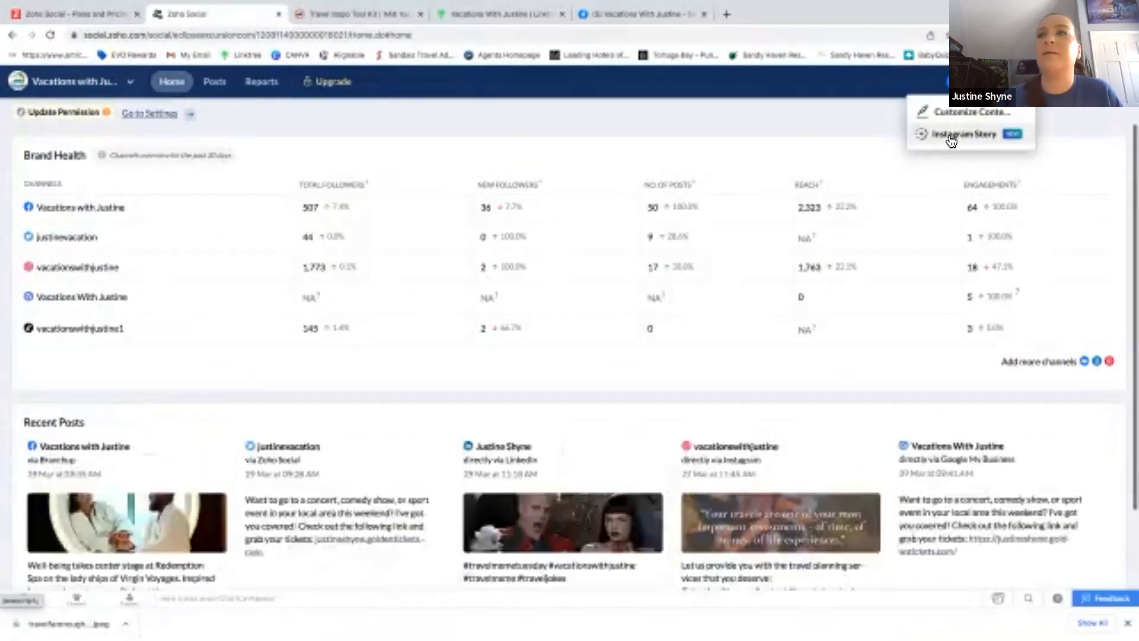
{"action": "left_click", "coordinate": [982, 115]}
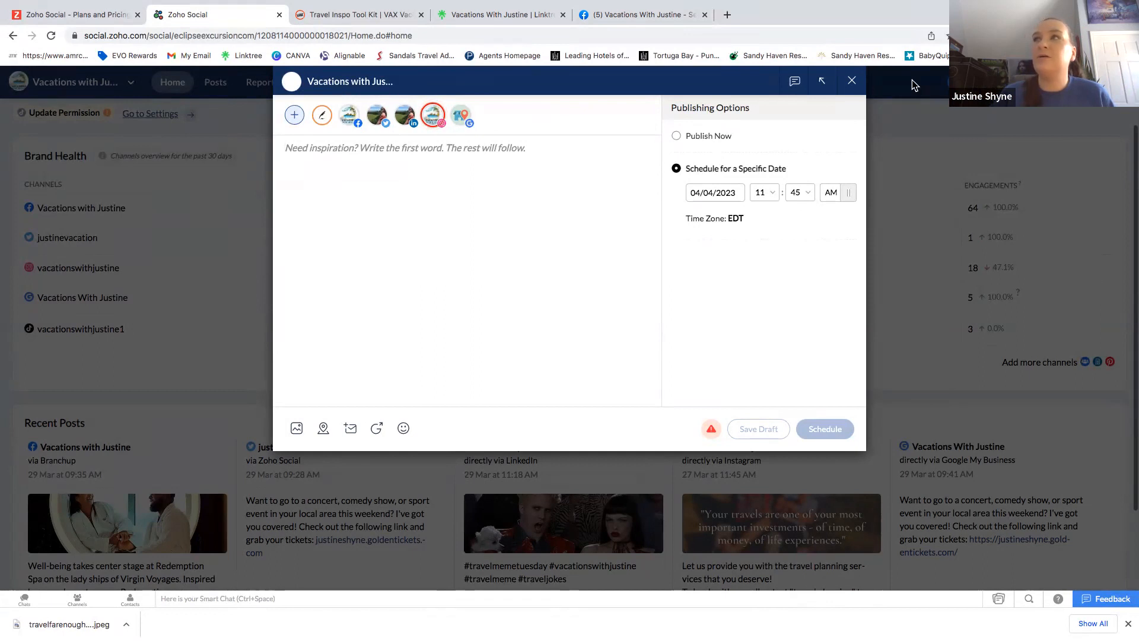
Close the composer, defer the feedback prompt, then reopen a customizable post and view its Facebook, Twitter and LinkedIn versions.
{"action": "left_click", "coordinate": [852, 81]}
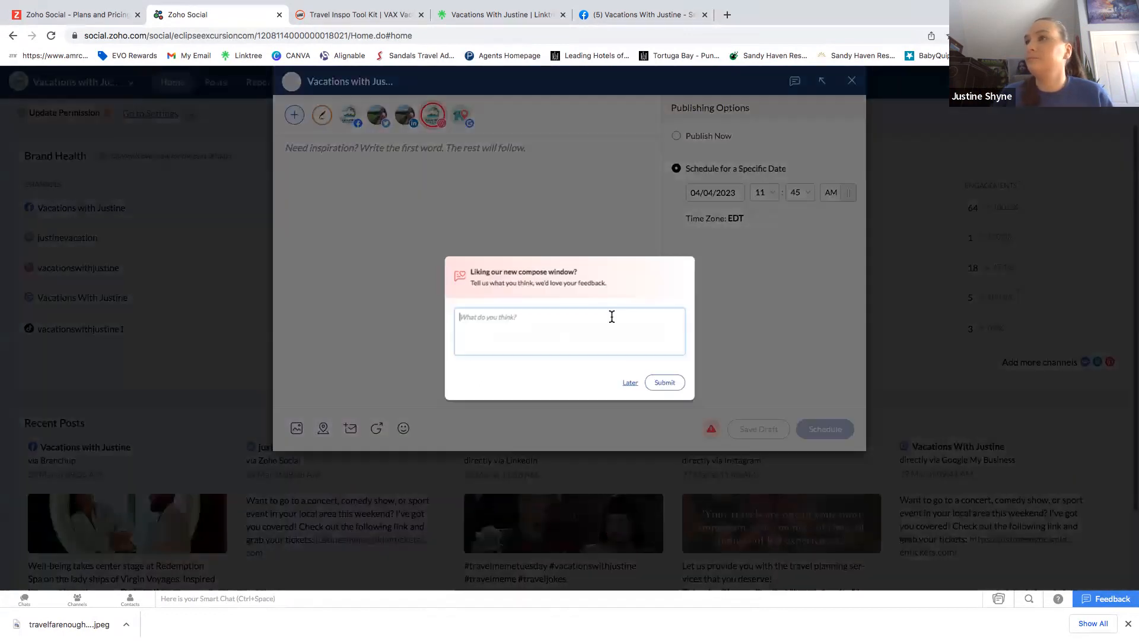
{"action": "left_click", "coordinate": [630, 383]}
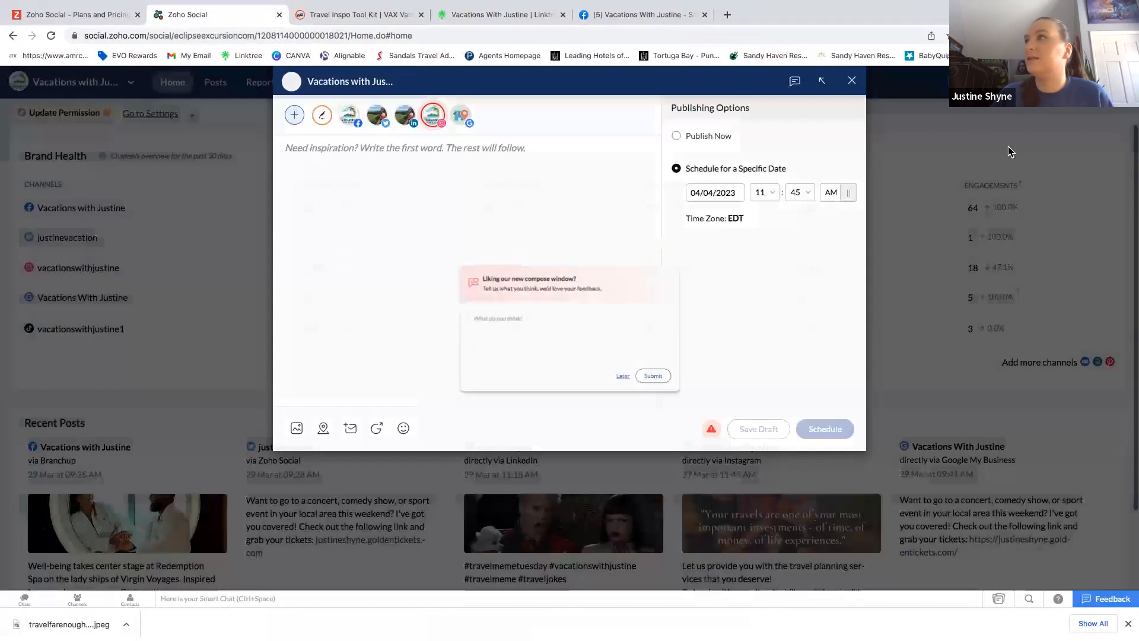
{"action": "left_click", "coordinate": [957, 118]}
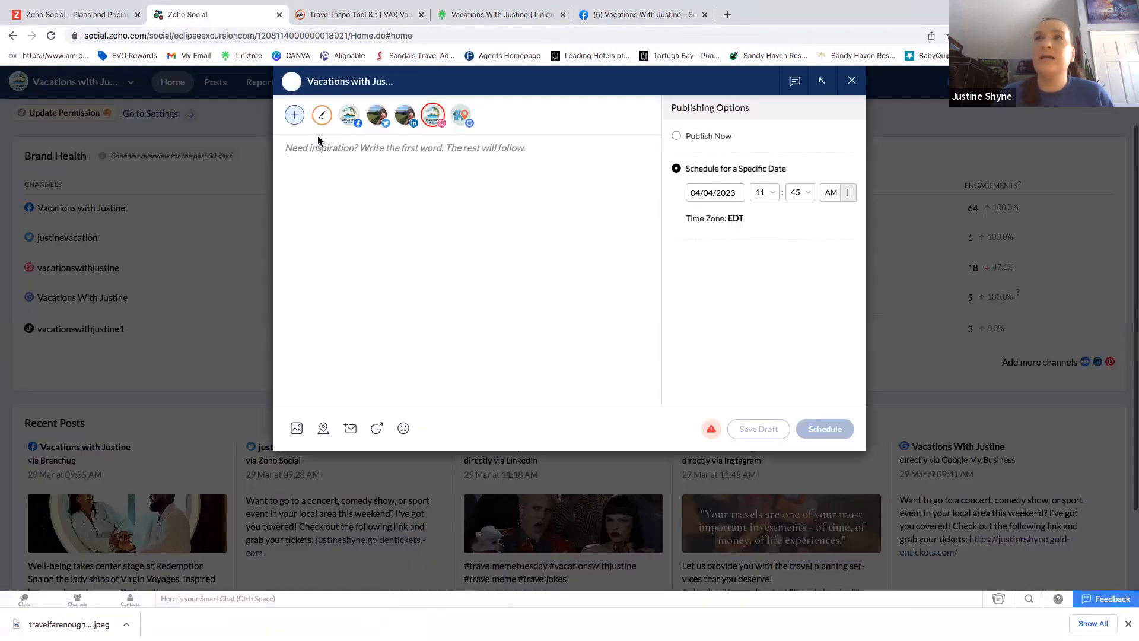
{"action": "left_click", "coordinate": [346, 124]}
{"action": "left_click", "coordinate": [386, 123]}
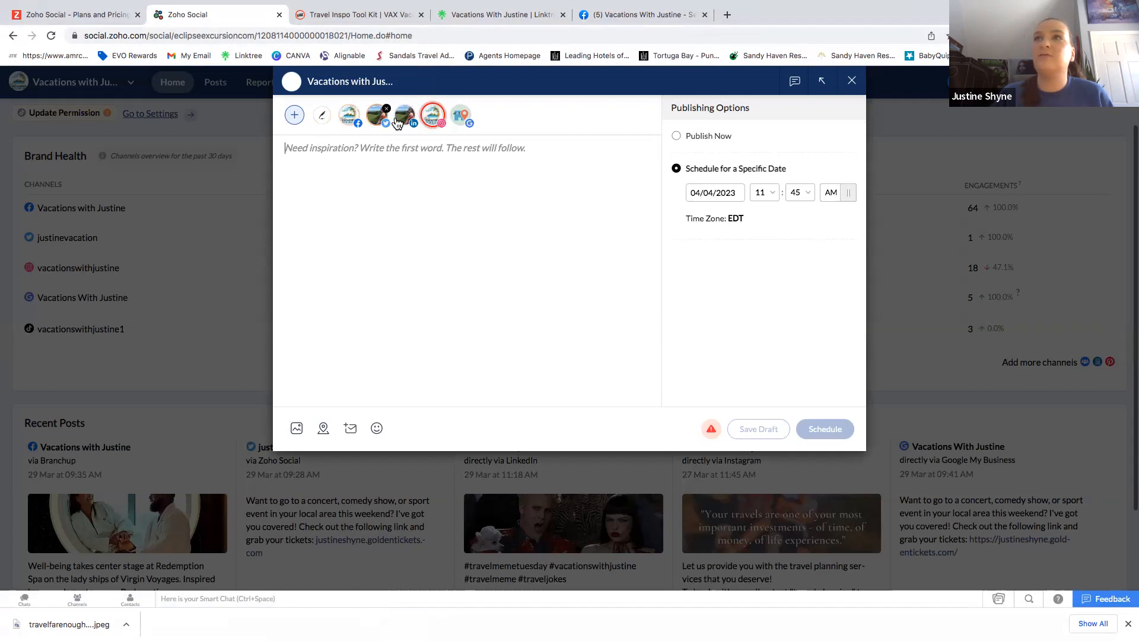
{"action": "left_click", "coordinate": [408, 123]}
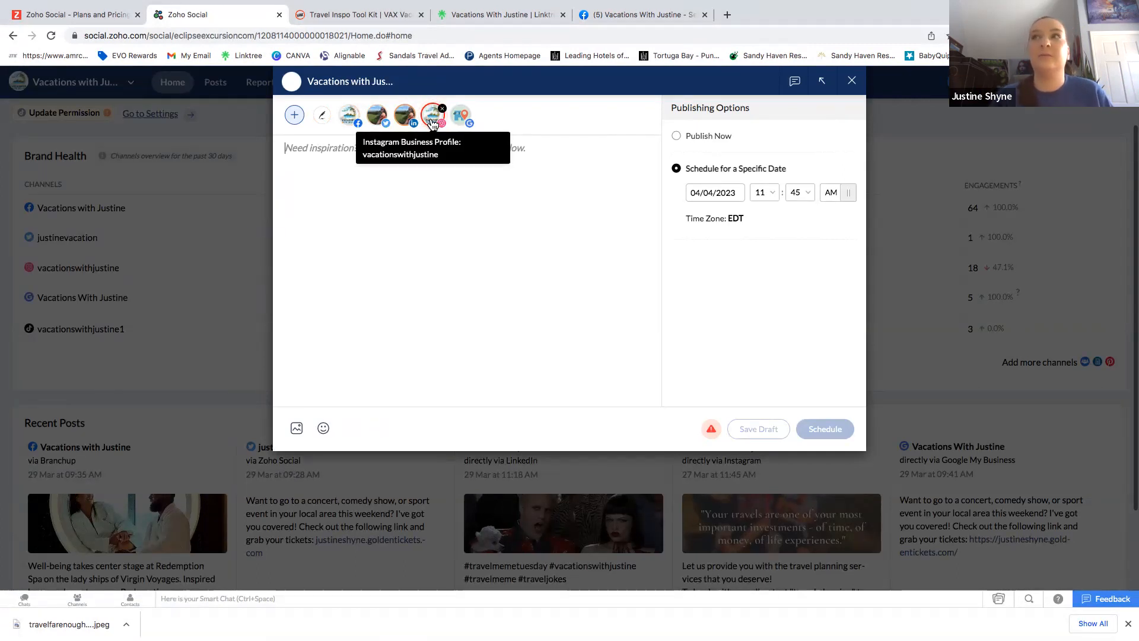
Review the list of available channels, then close the composer without saving.
{"action": "left_click", "coordinate": [295, 115]}
{"action": "scroll", "coordinate": [352, 232], "scroll_direction": "down", "scroll_amount": 1}
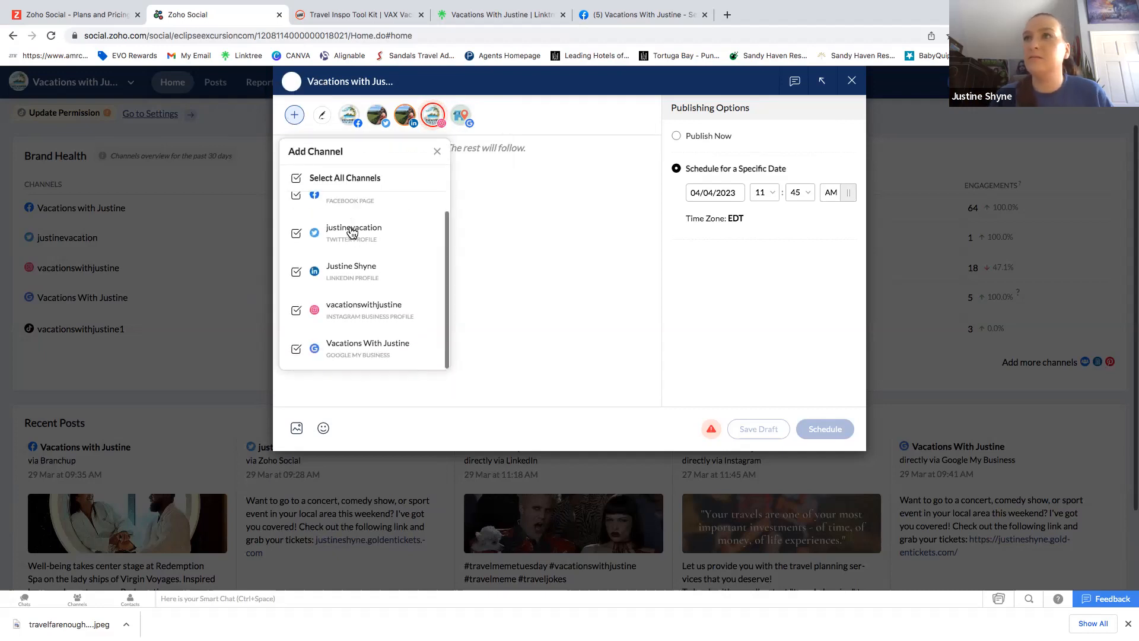
{"action": "scroll", "coordinate": [352, 232], "scroll_direction": "up", "scroll_amount": 1}
{"action": "left_click", "coordinate": [437, 153]}
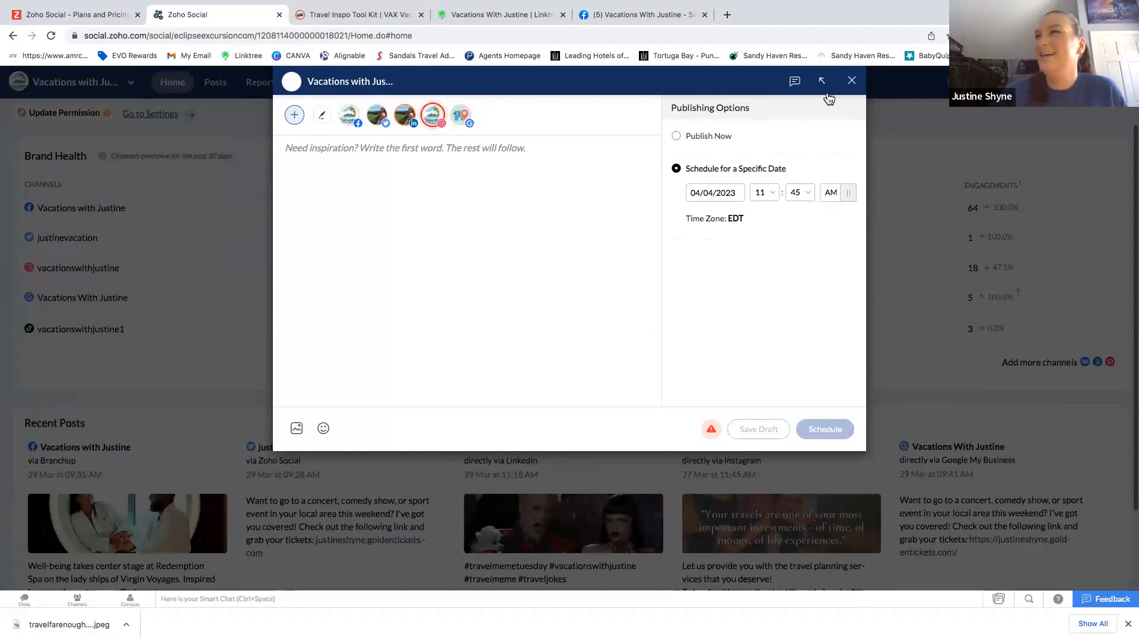
{"action": "left_click", "coordinate": [849, 81]}
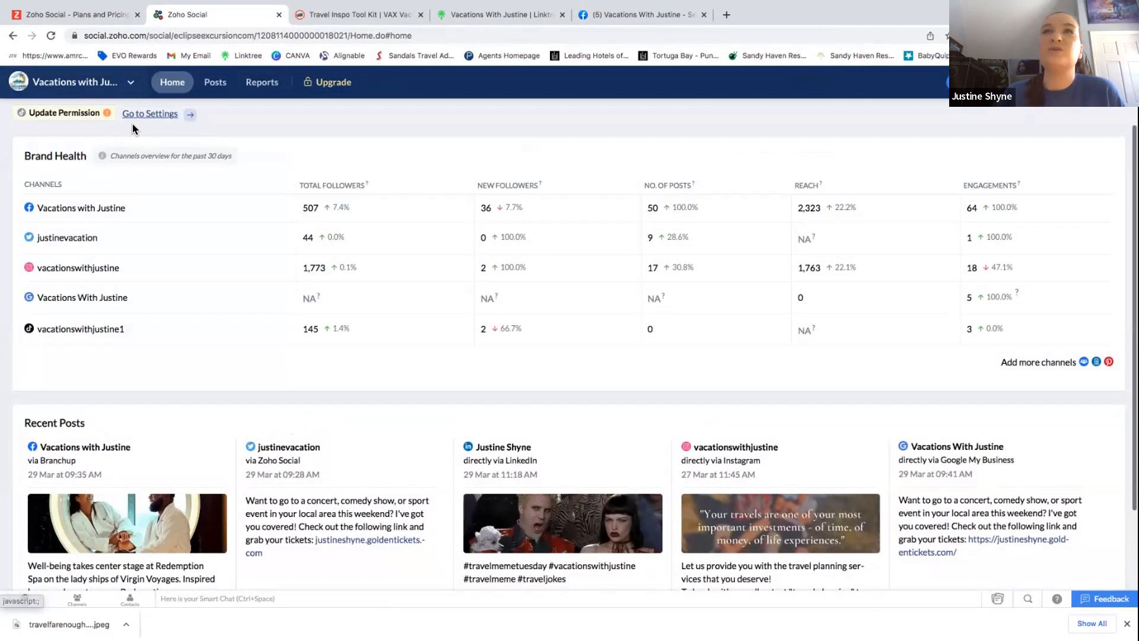
From Posts, try a specific-date scheduled post, discard it, and open the Brand Information settings.
{"action": "left_click", "coordinate": [219, 83]}
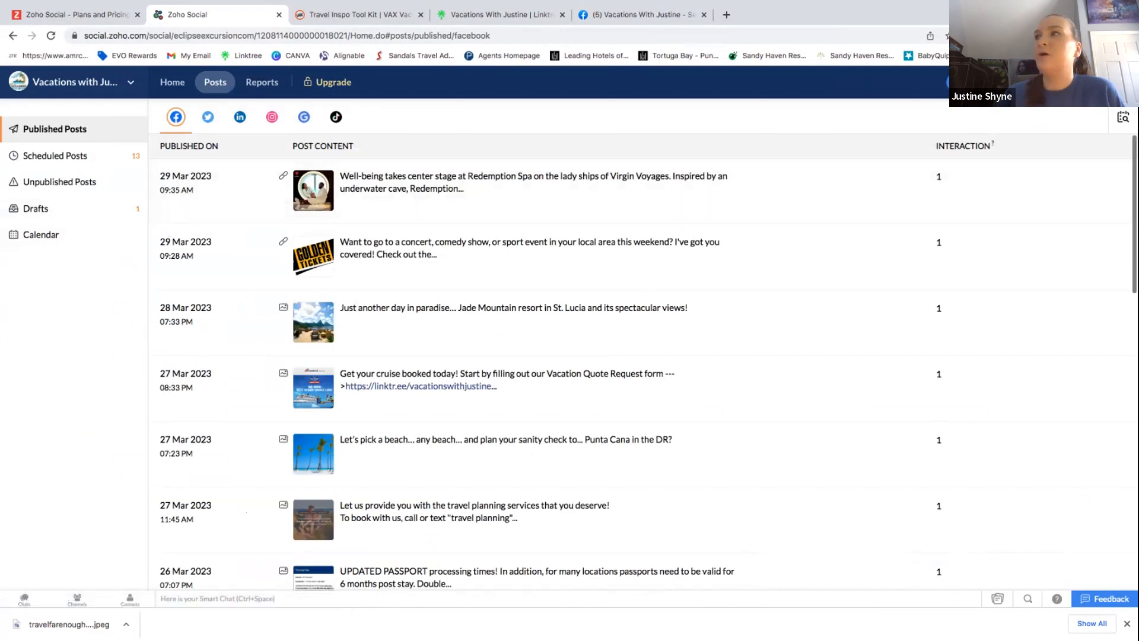
{"action": "left_click", "coordinate": [978, 82]}
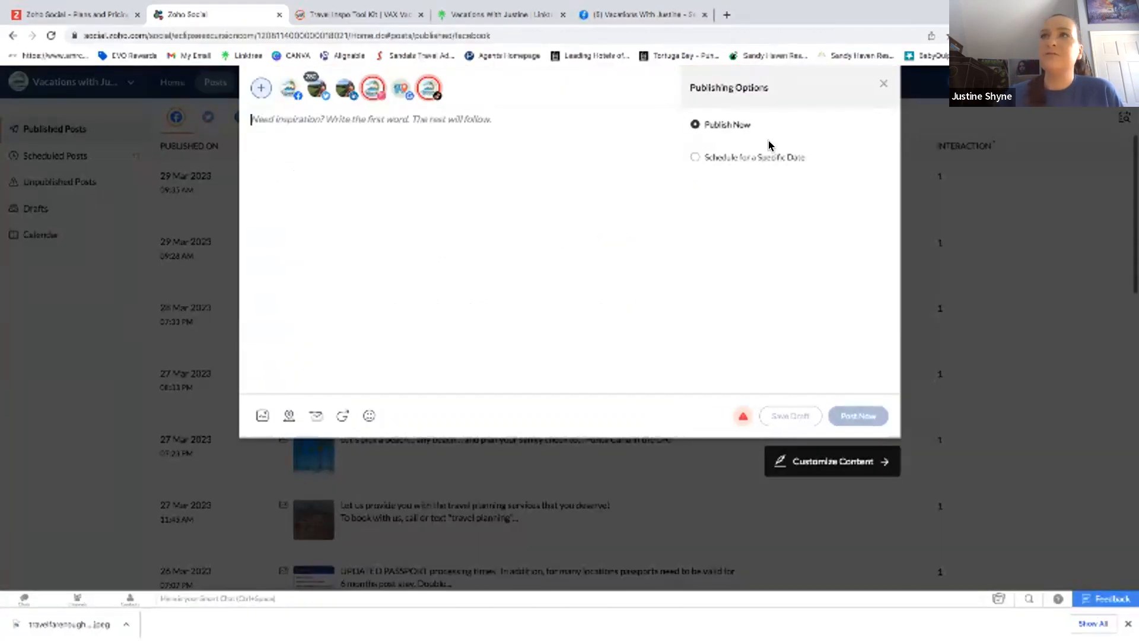
{"action": "left_click", "coordinate": [695, 157]}
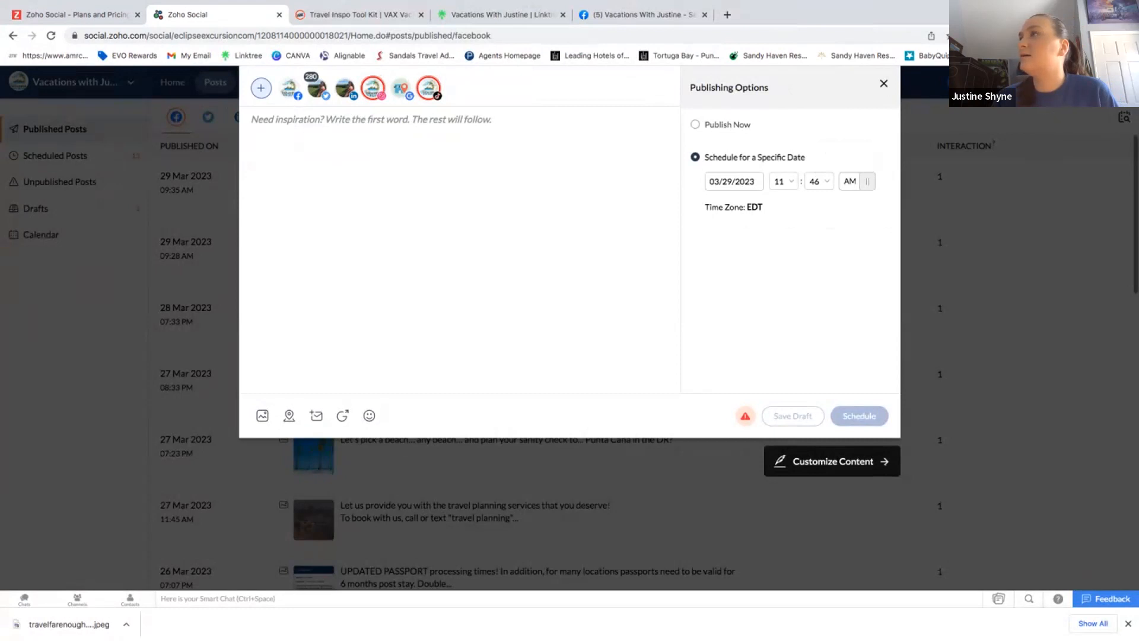
{"action": "left_click", "coordinate": [1053, 83]}
{"action": "left_click", "coordinate": [1053, 82]}
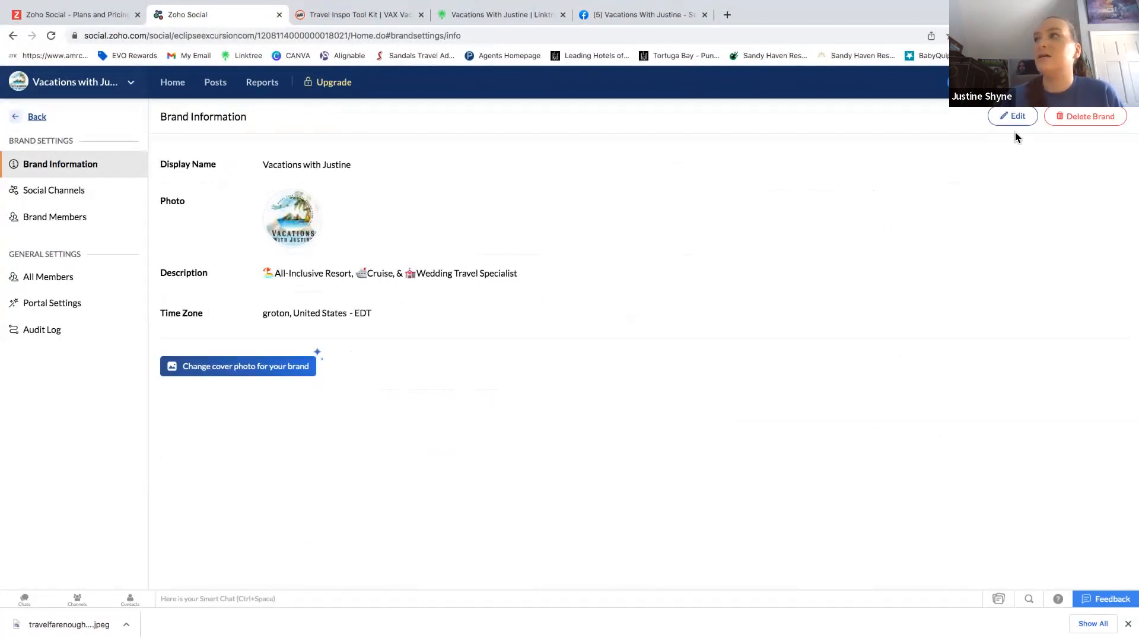
{"action": "left_click", "coordinate": [1012, 117]}
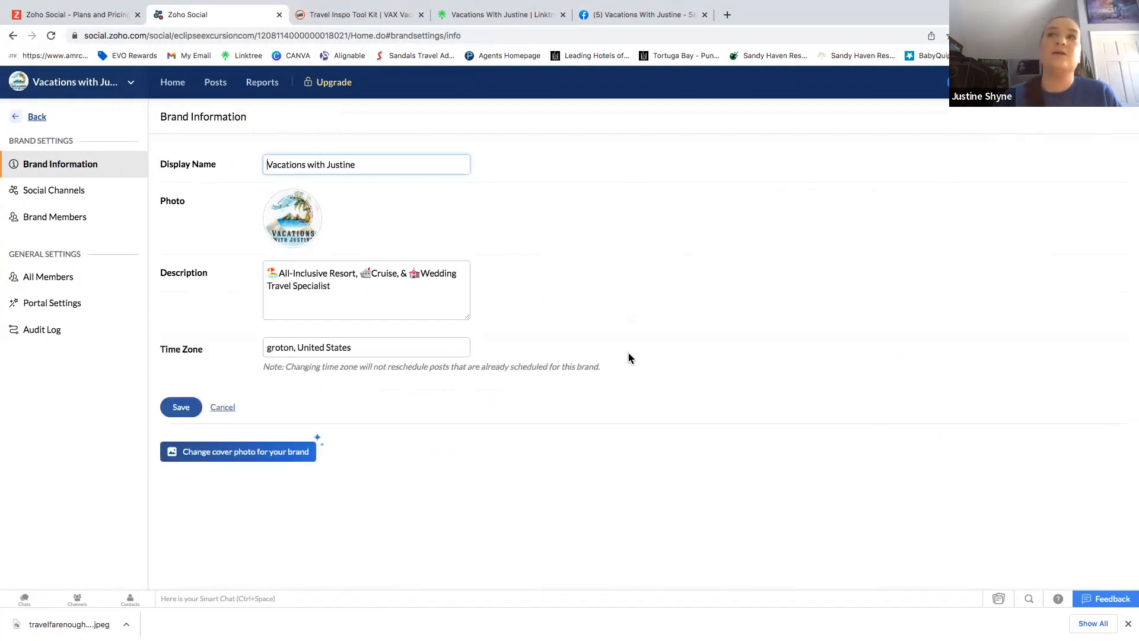
{"action": "left_click", "coordinate": [223, 406]}
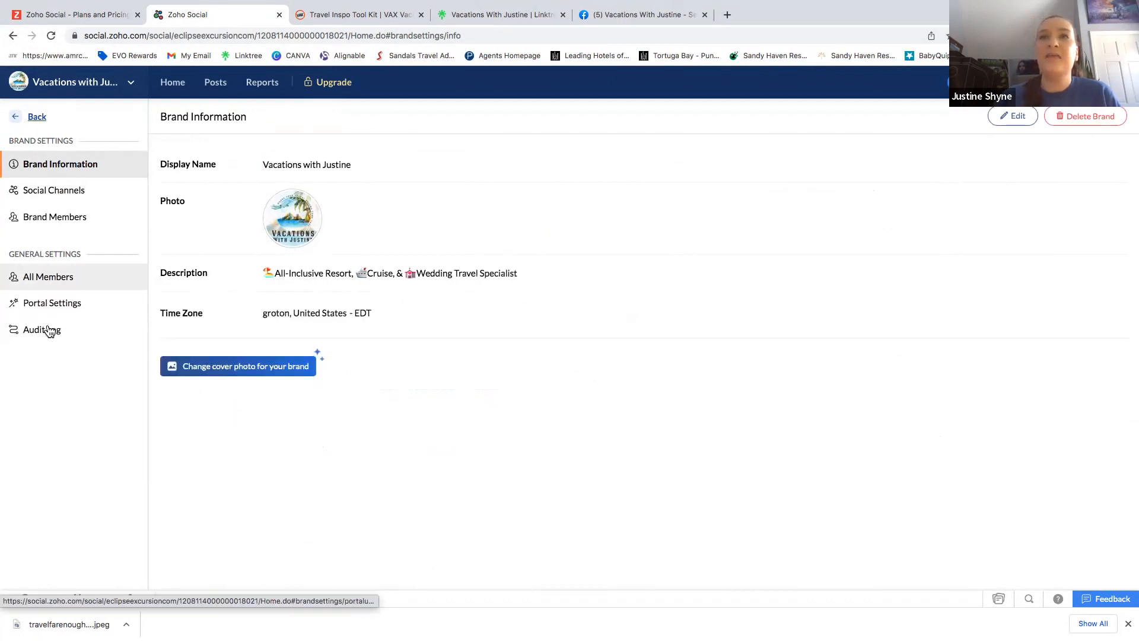